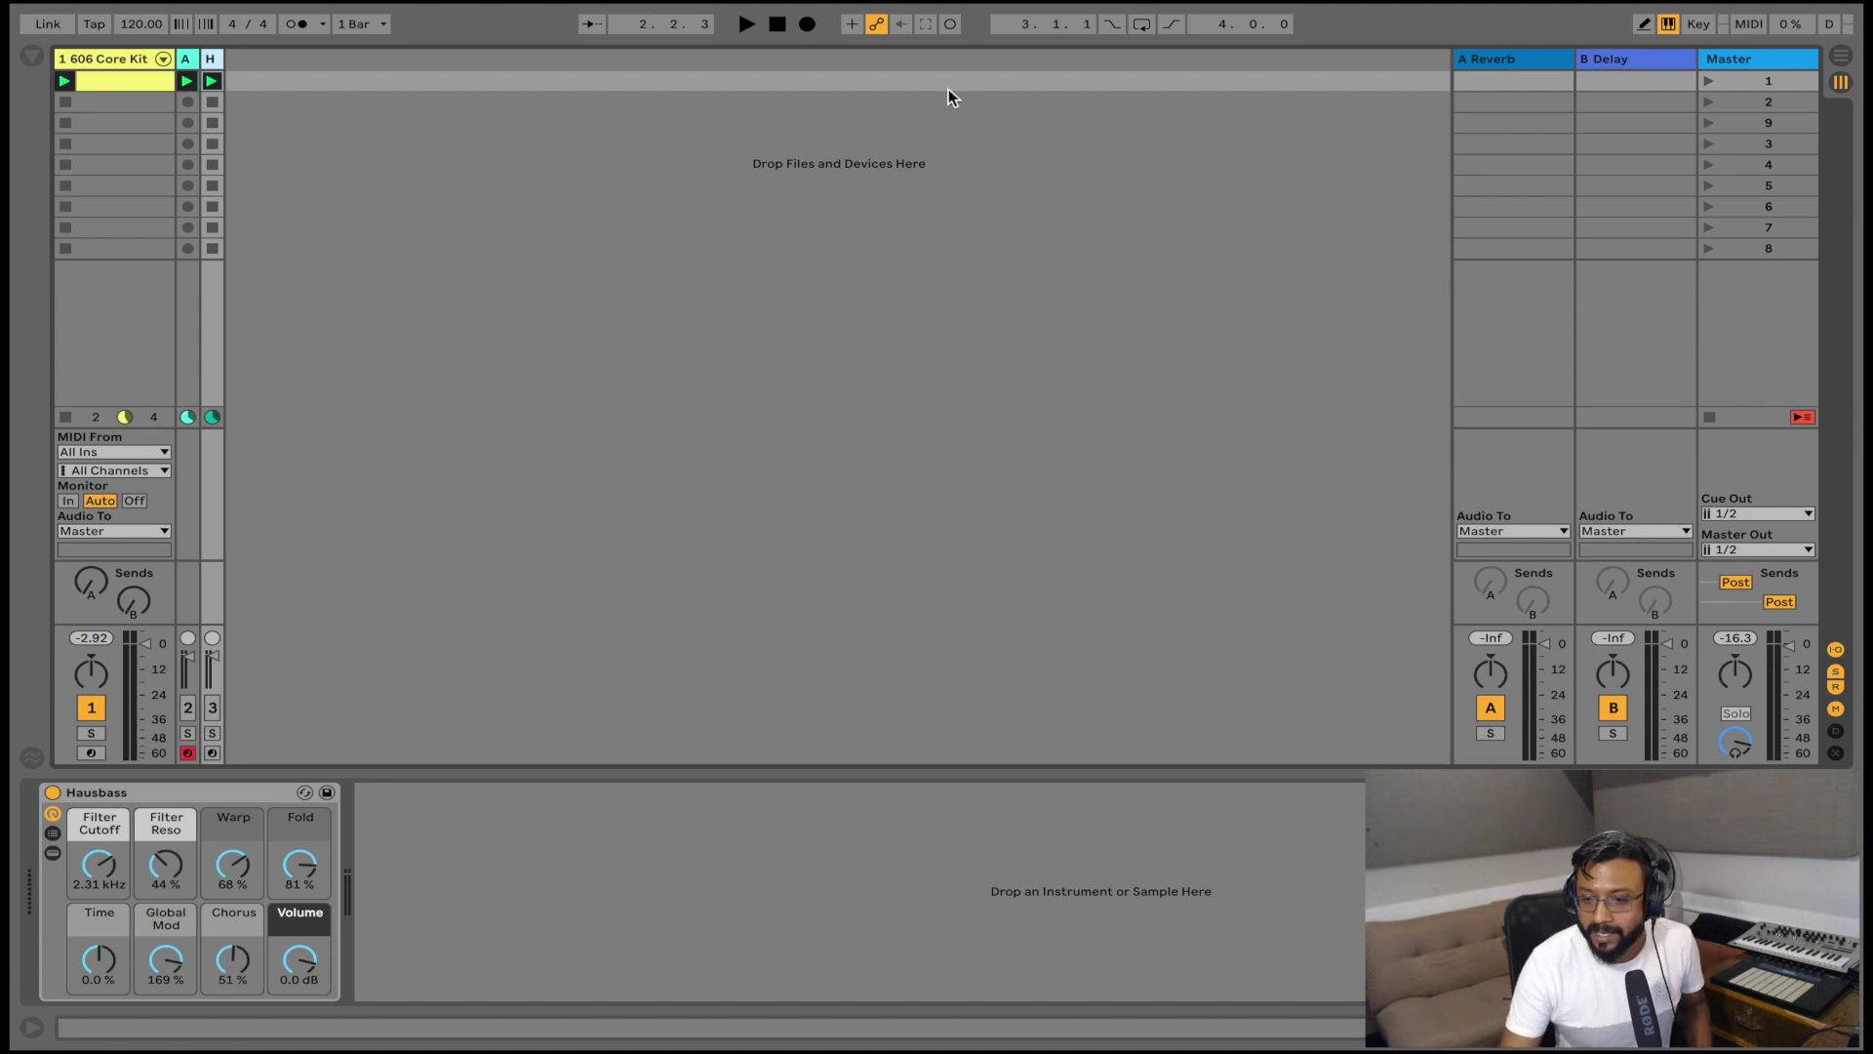
- Audition the first scene, then insert a new audio track, 4 Audio, and widen its column
click(1707, 79)
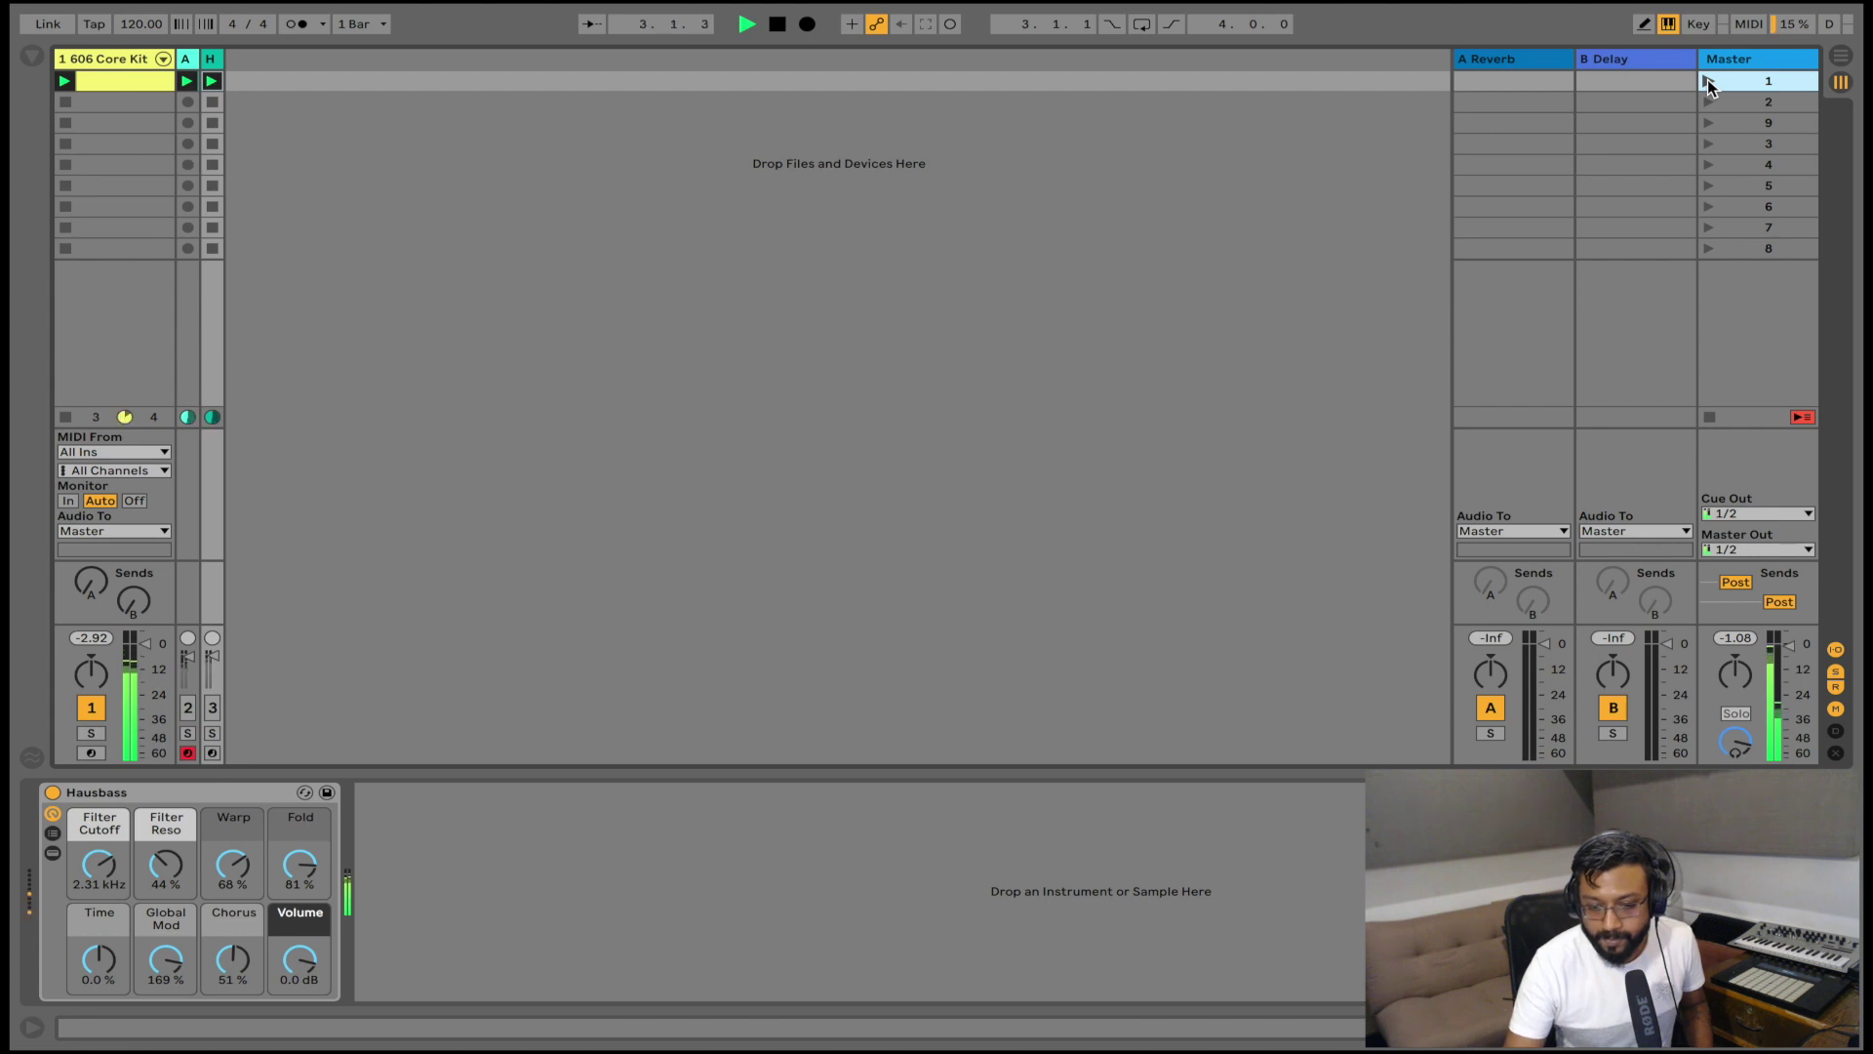
key(space)
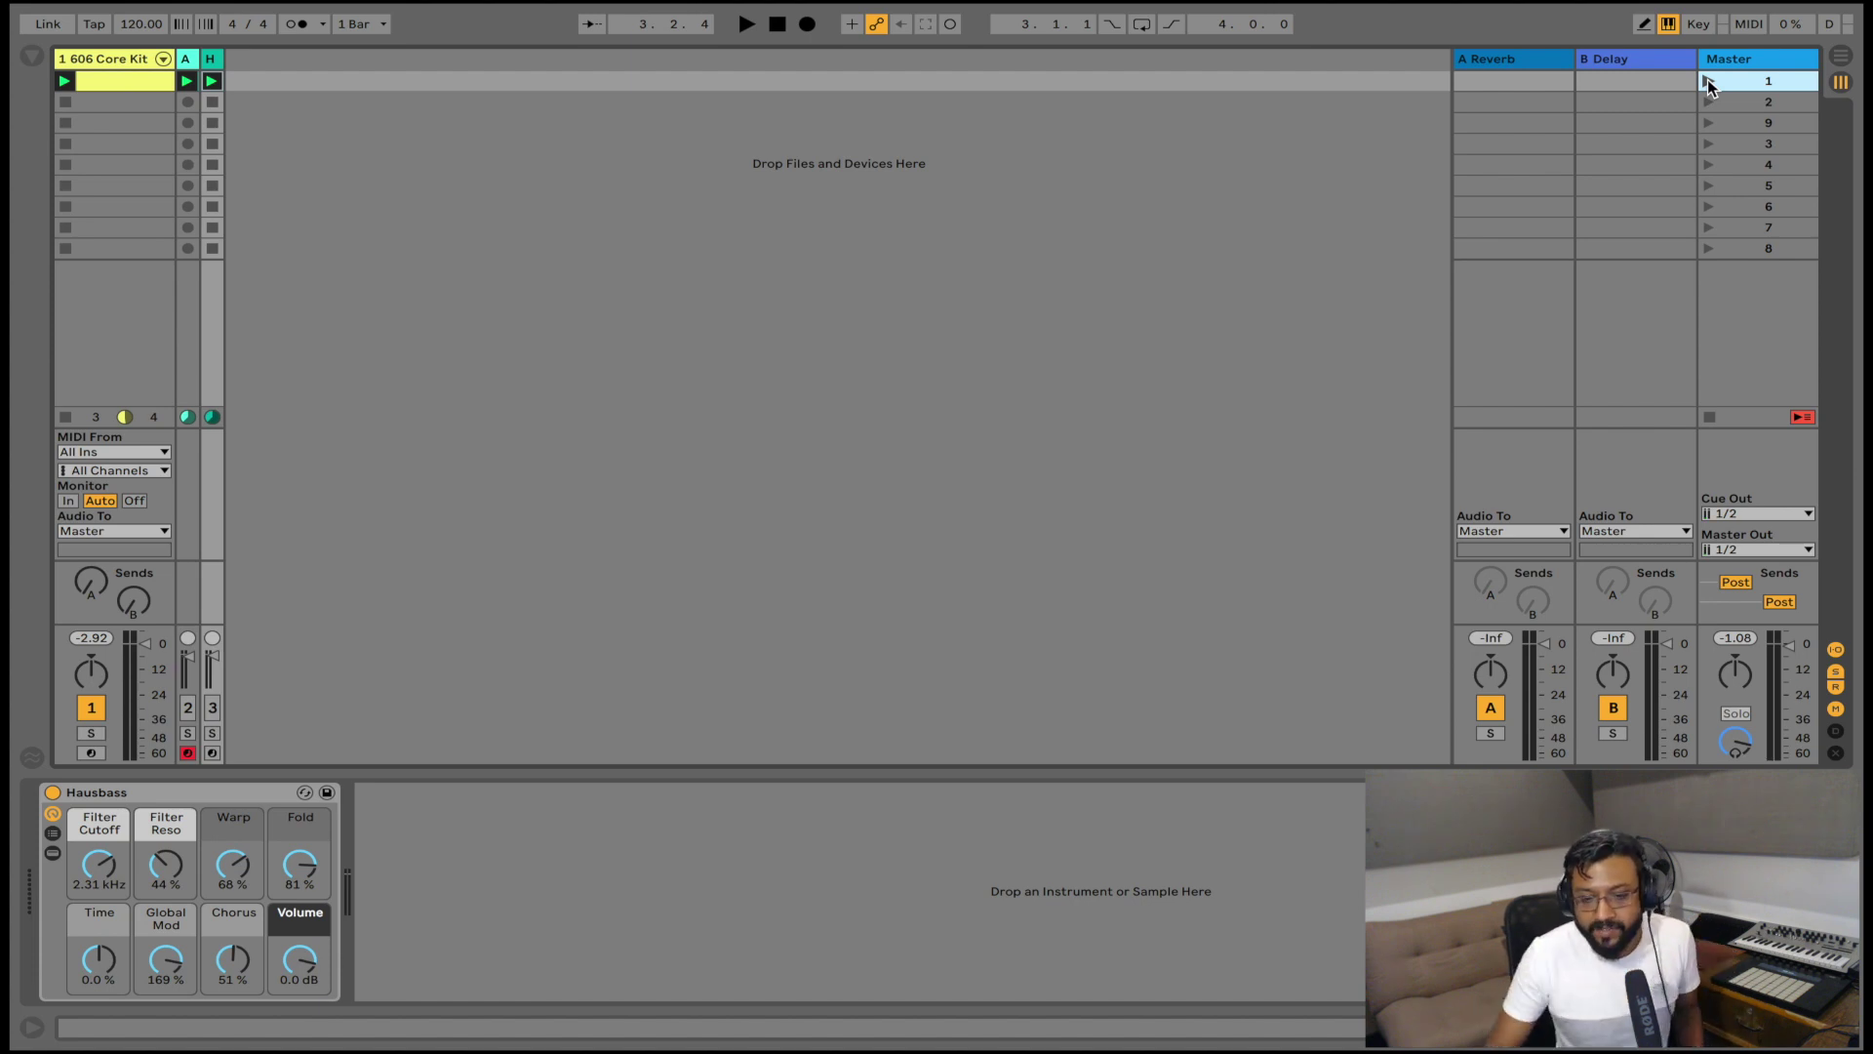
right_click(265, 93)
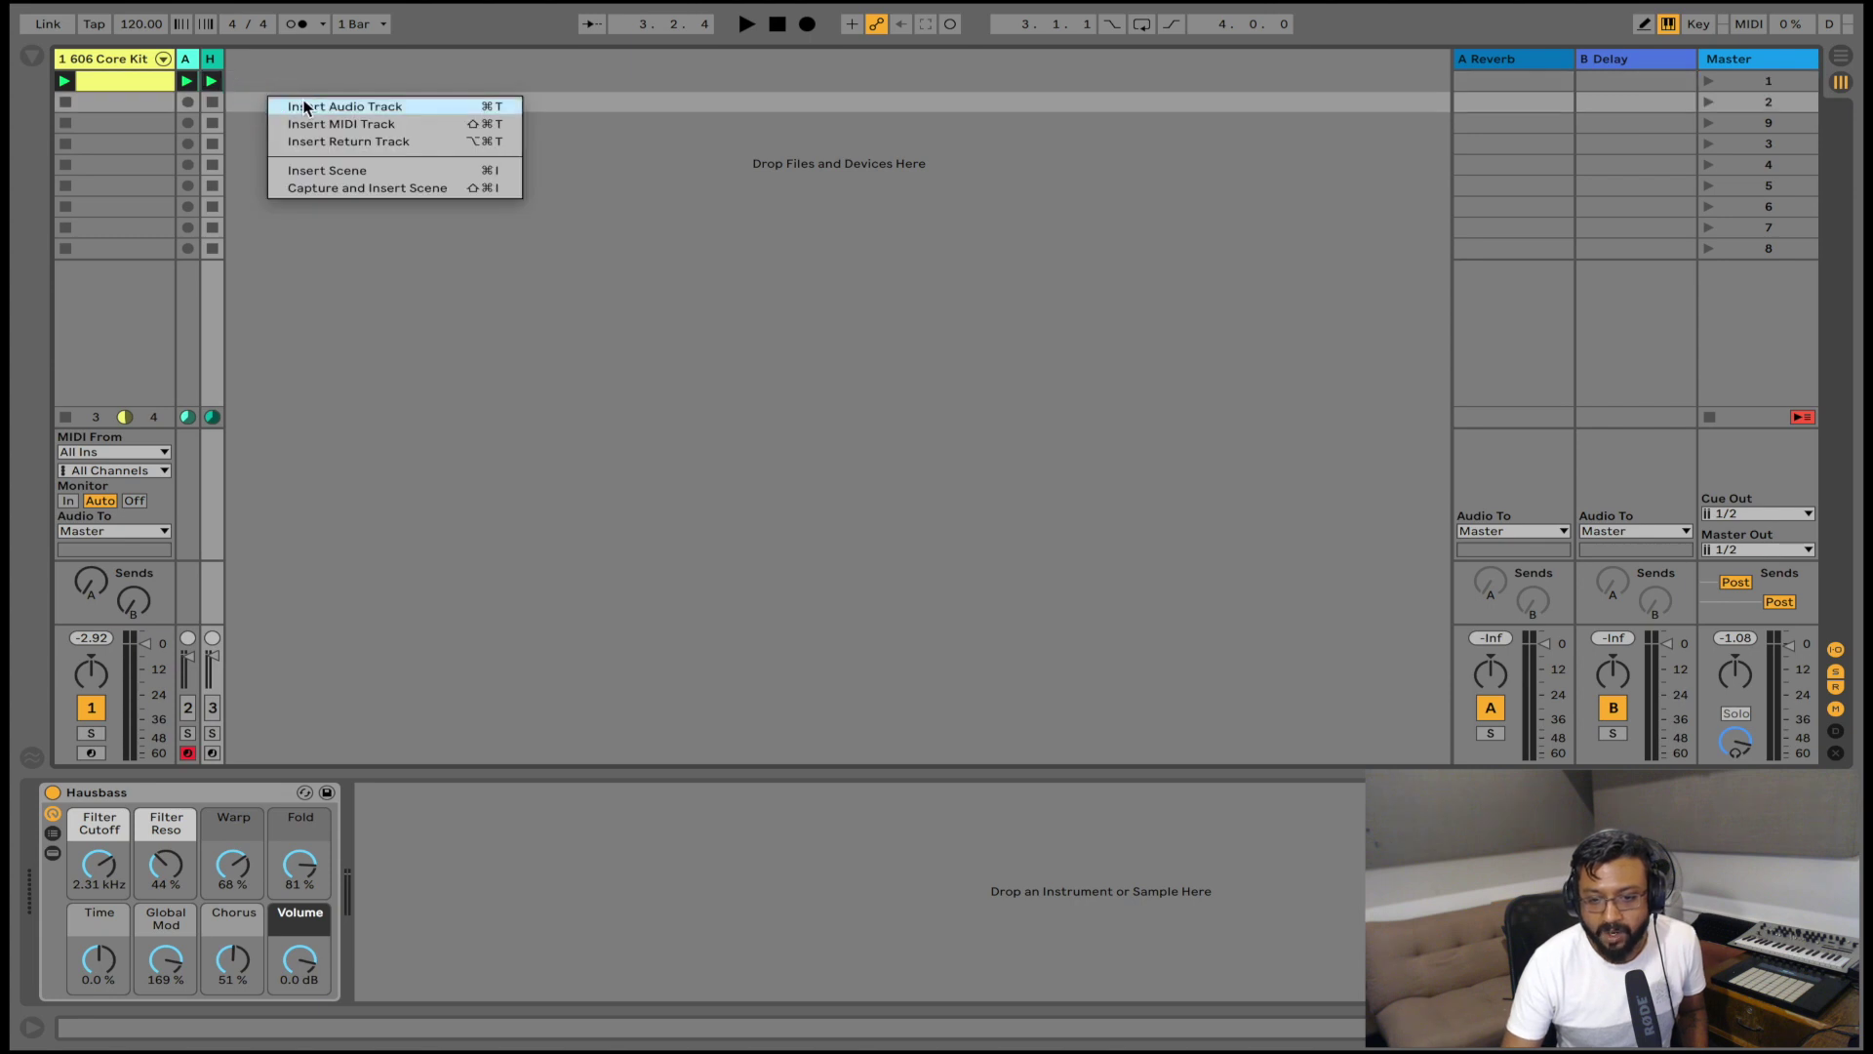
click(303, 103)
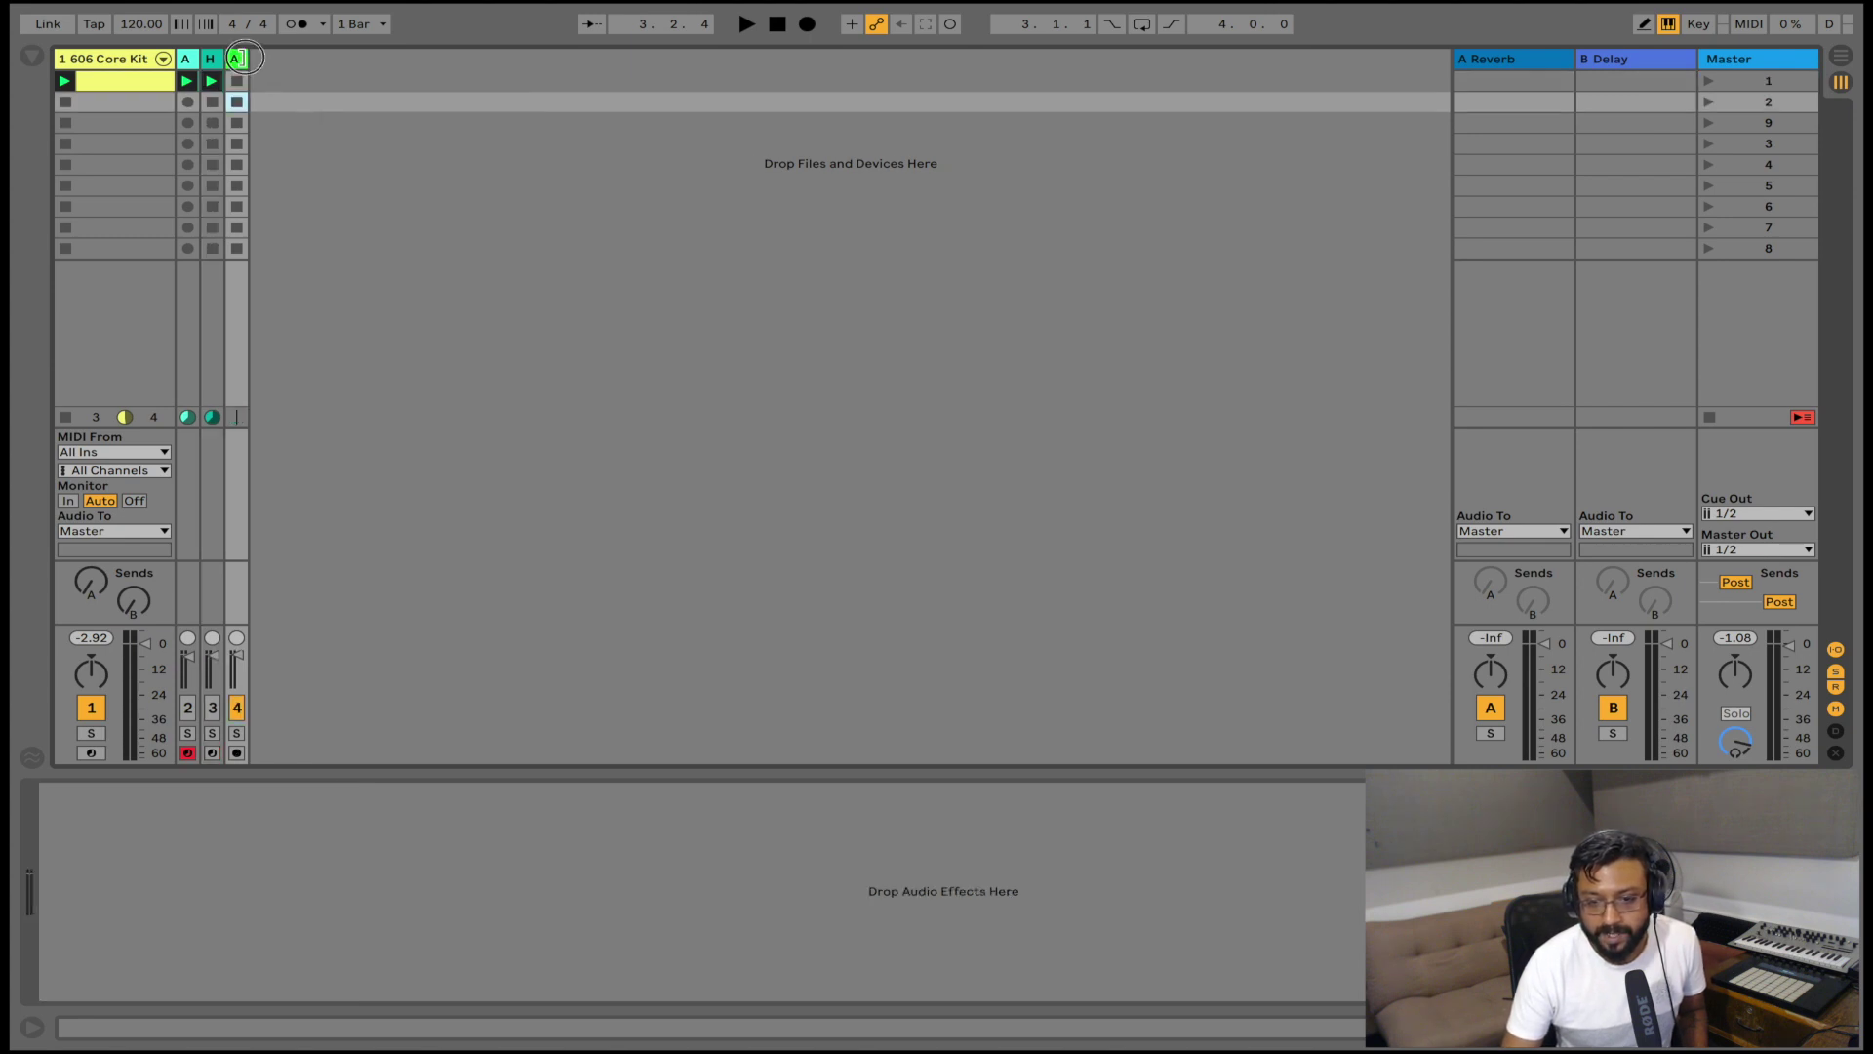
drag(248, 59, 395, 59)
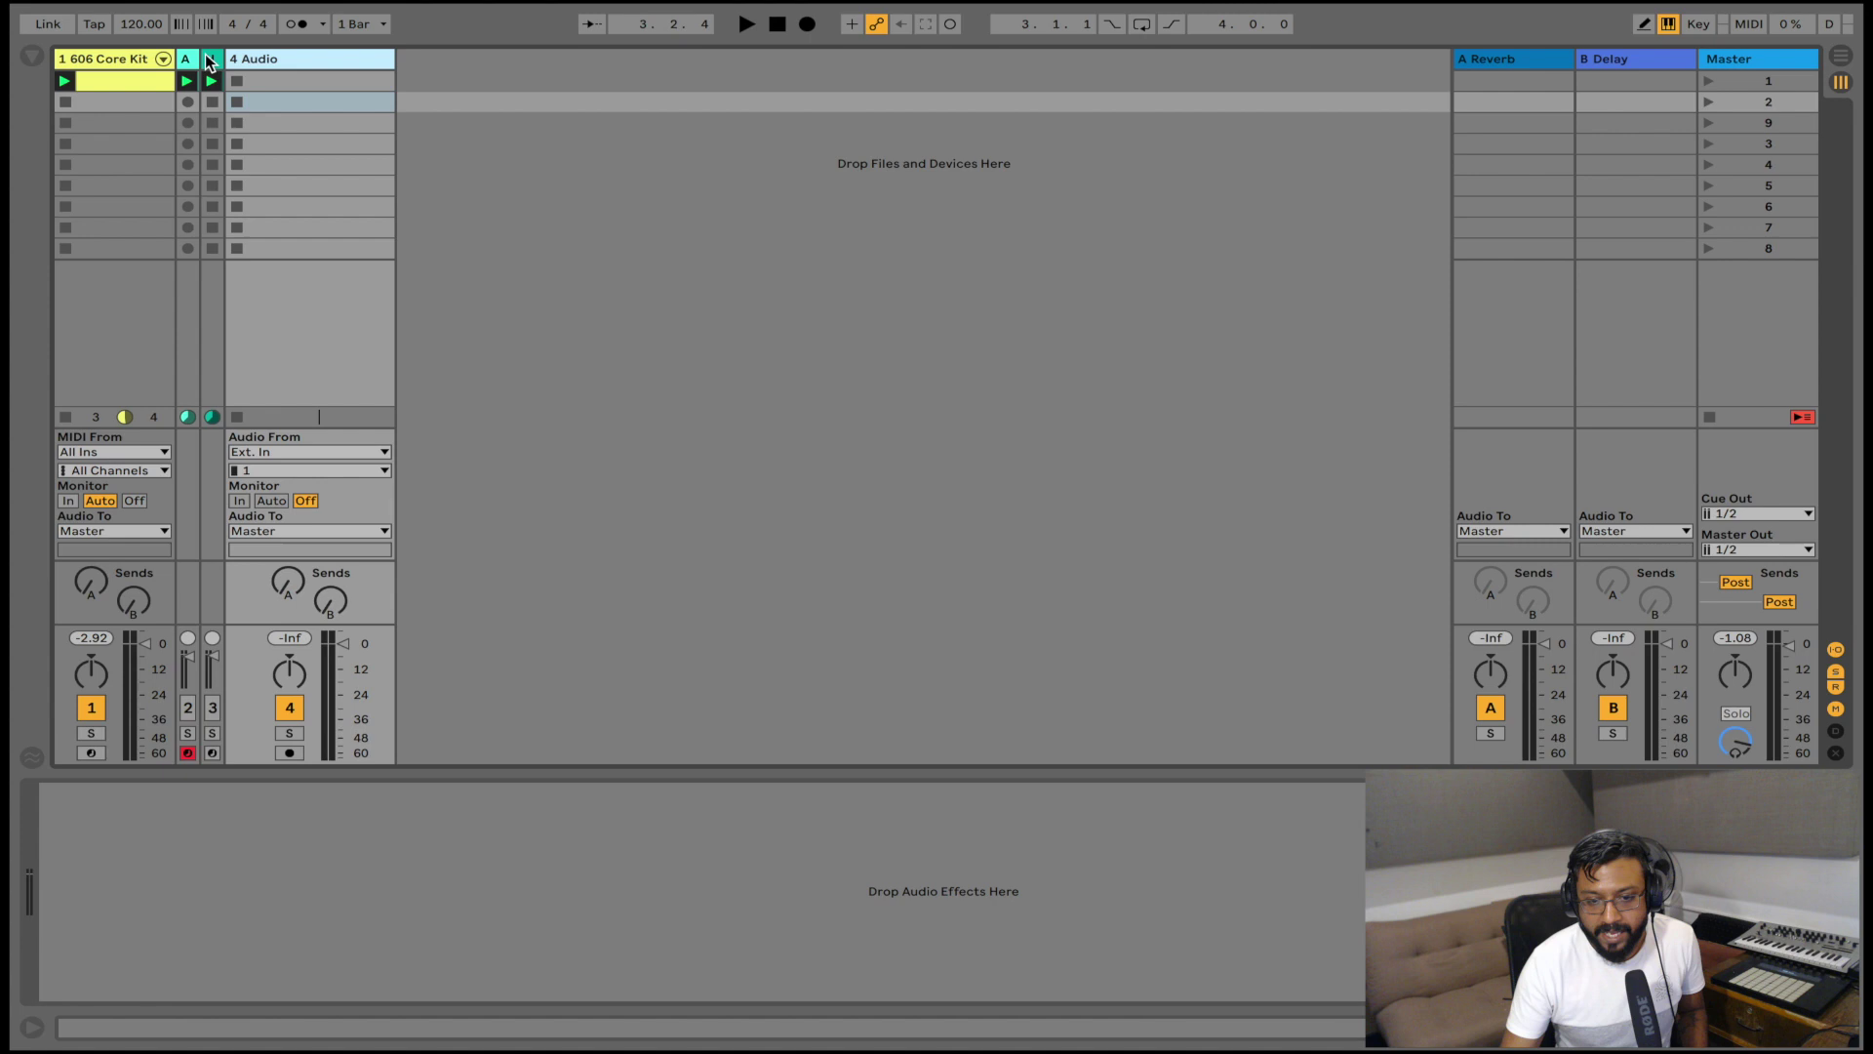
- Load Resonators from the Browser's Audio Effects onto 4 Audio
click(33, 56)
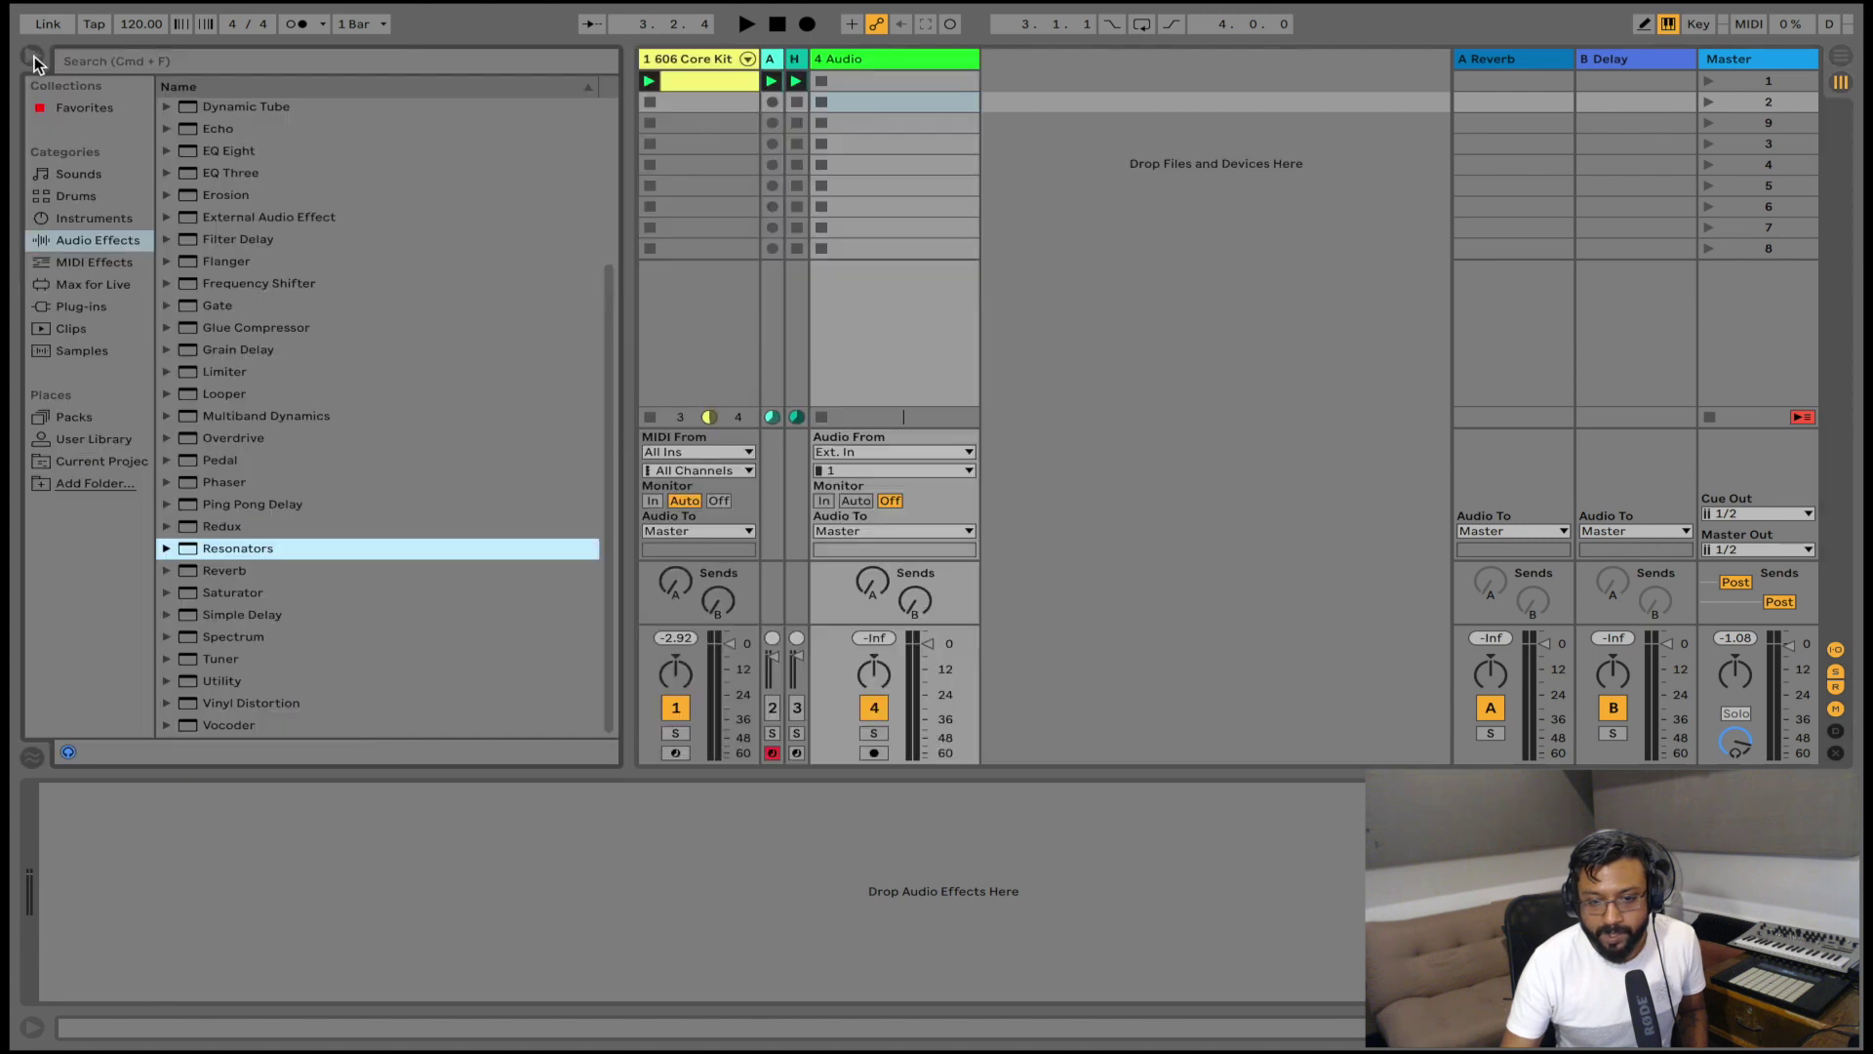
click(96, 240)
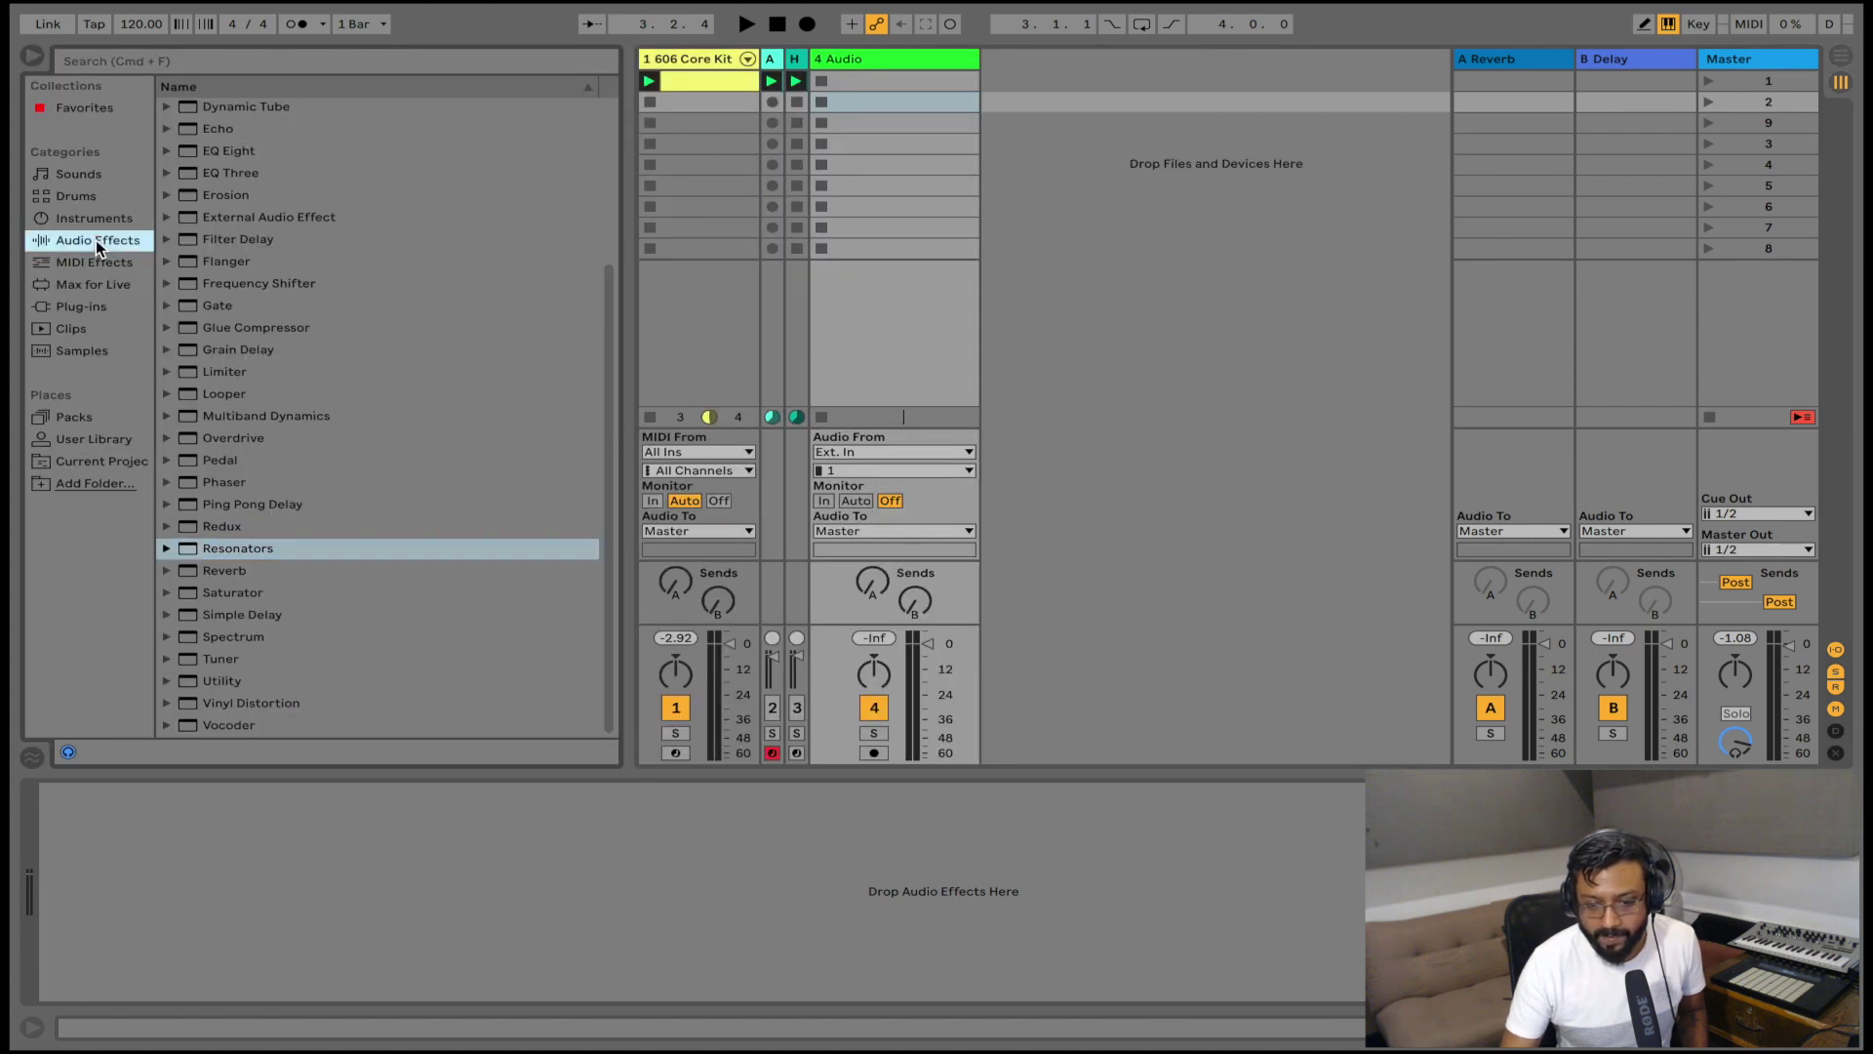
double_click(220, 546)
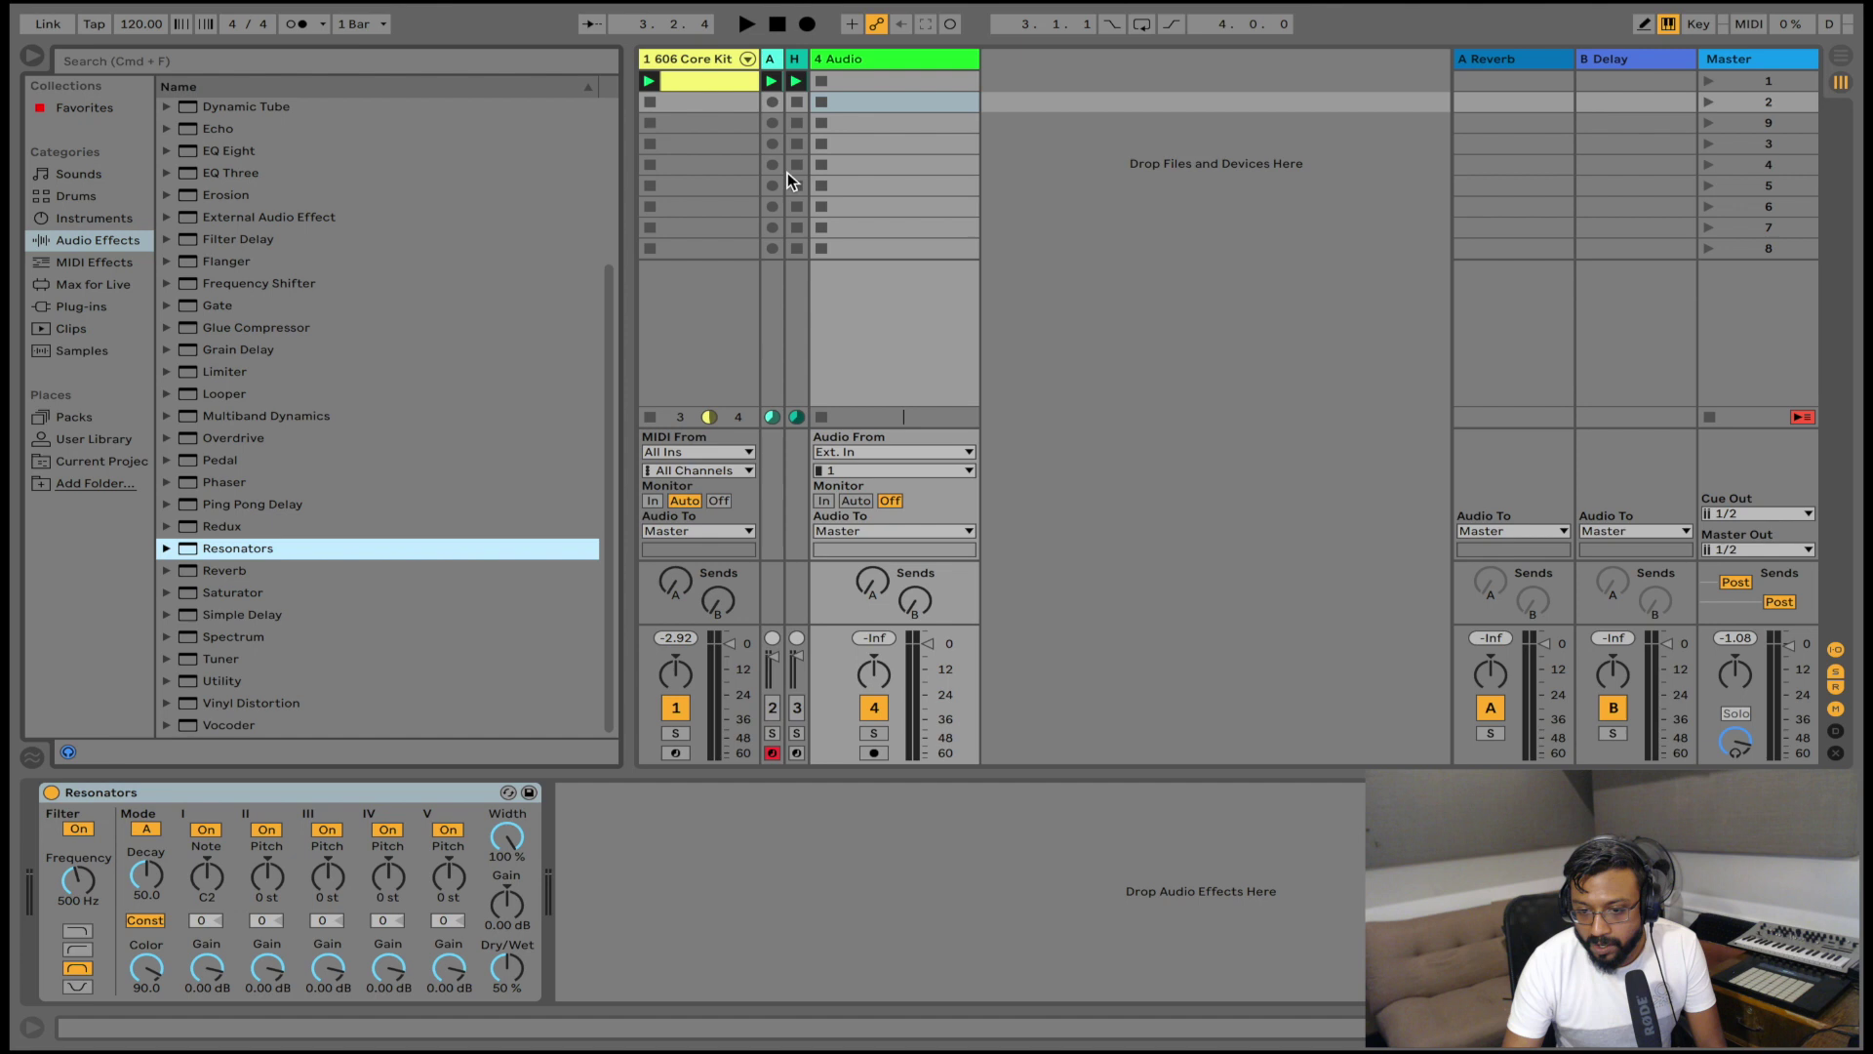
click(888, 61)
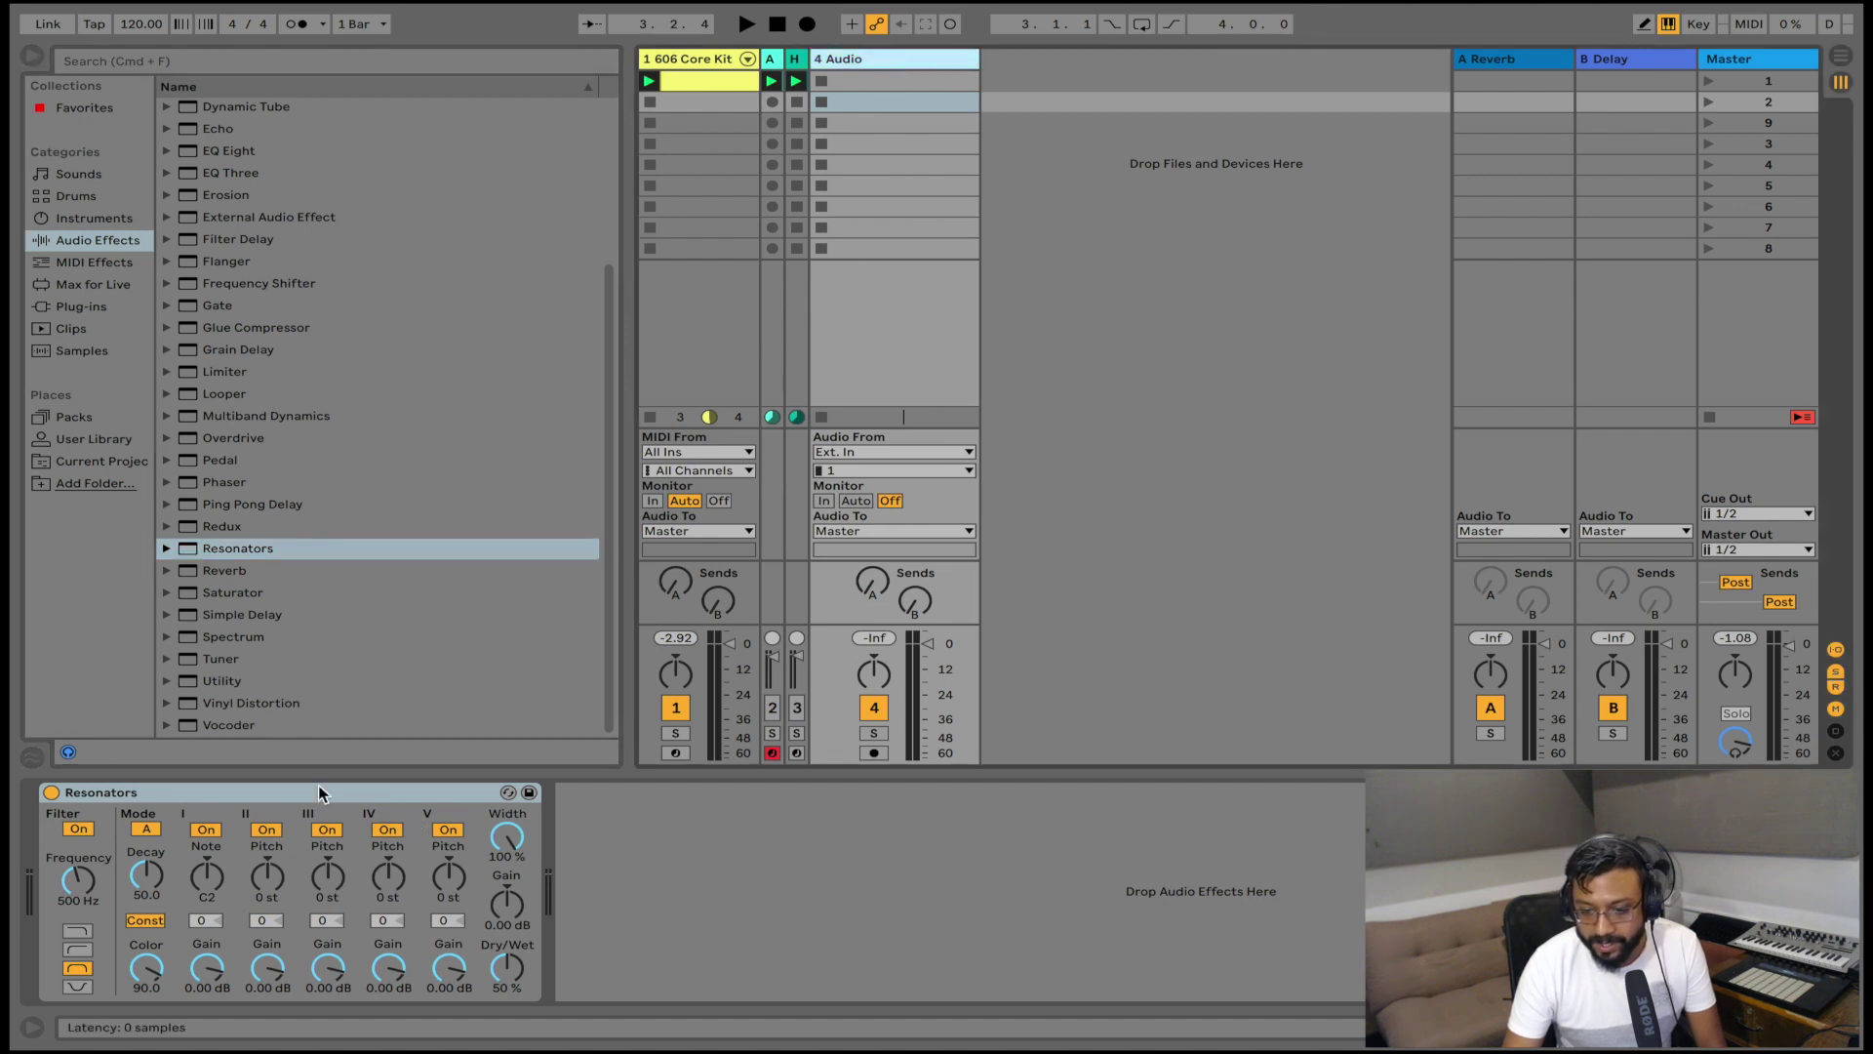
- Set track 4's input to 1-606 Core Kit, Kick 606 Post Mixer, with Monitor set to In
click(876, 453)
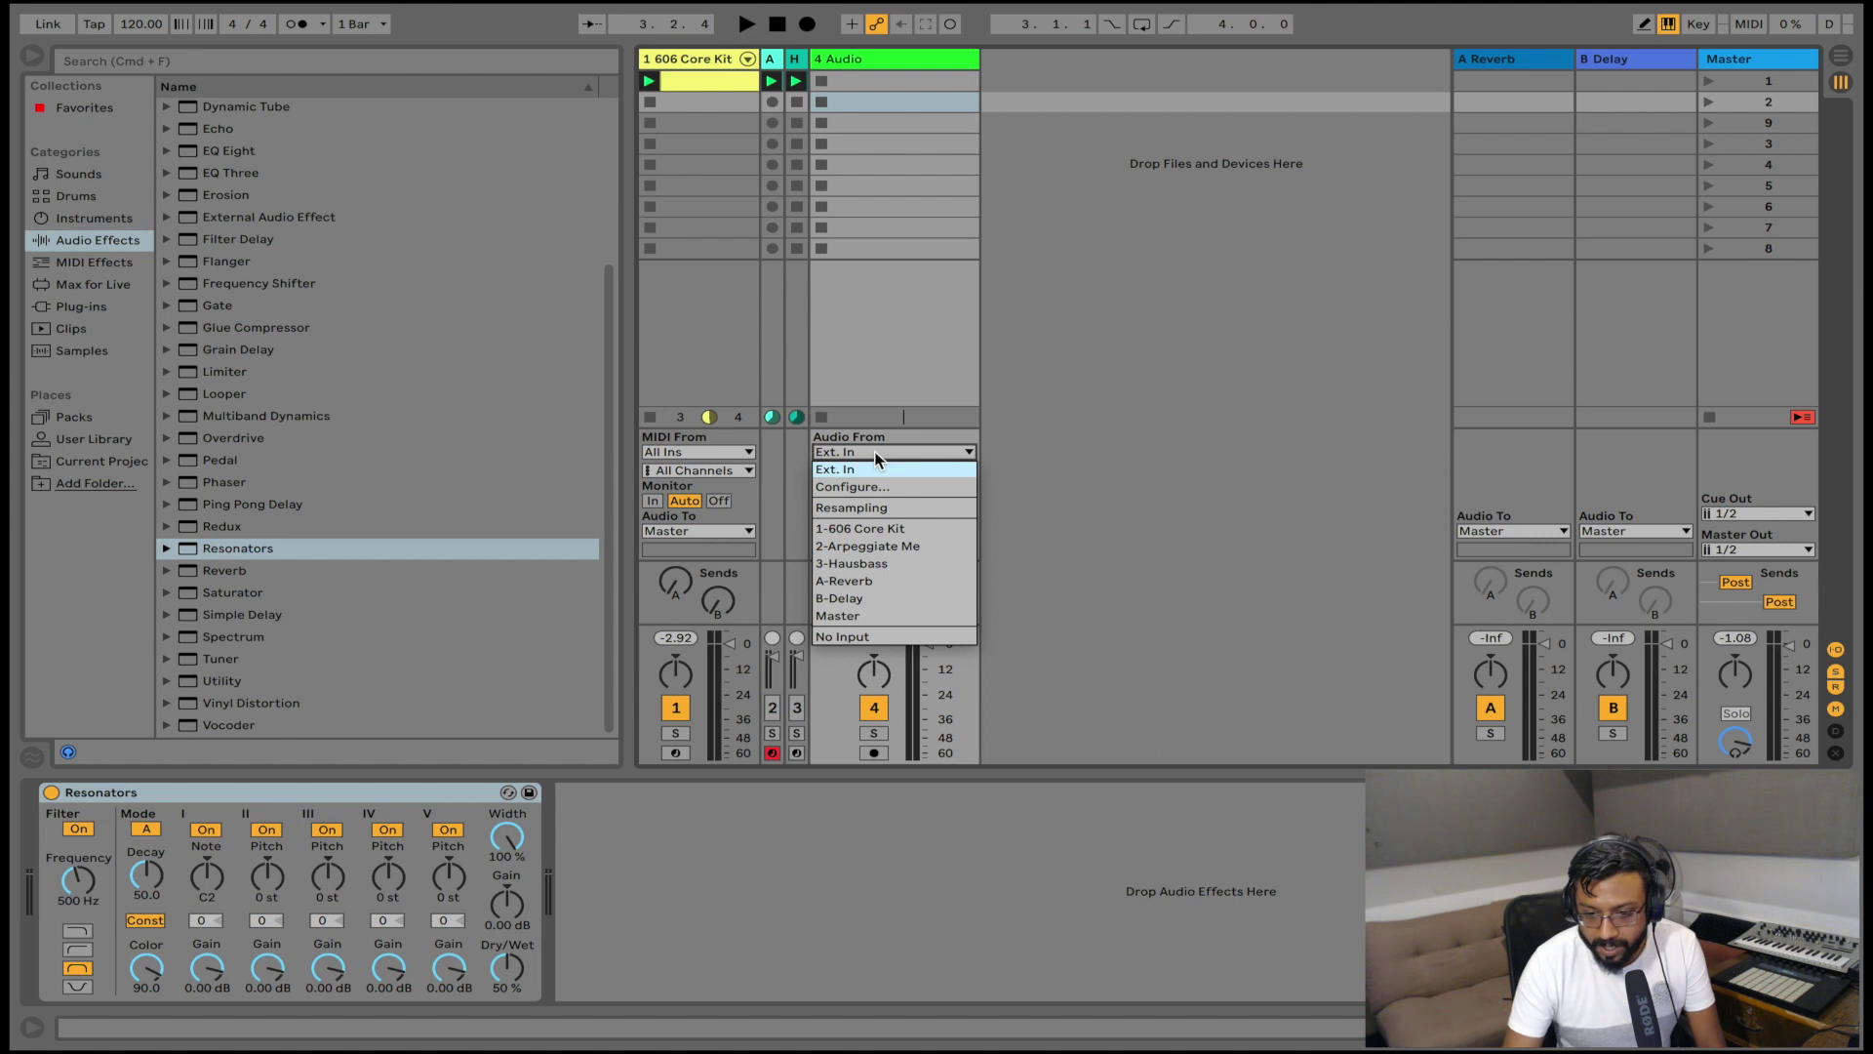
click(881, 532)
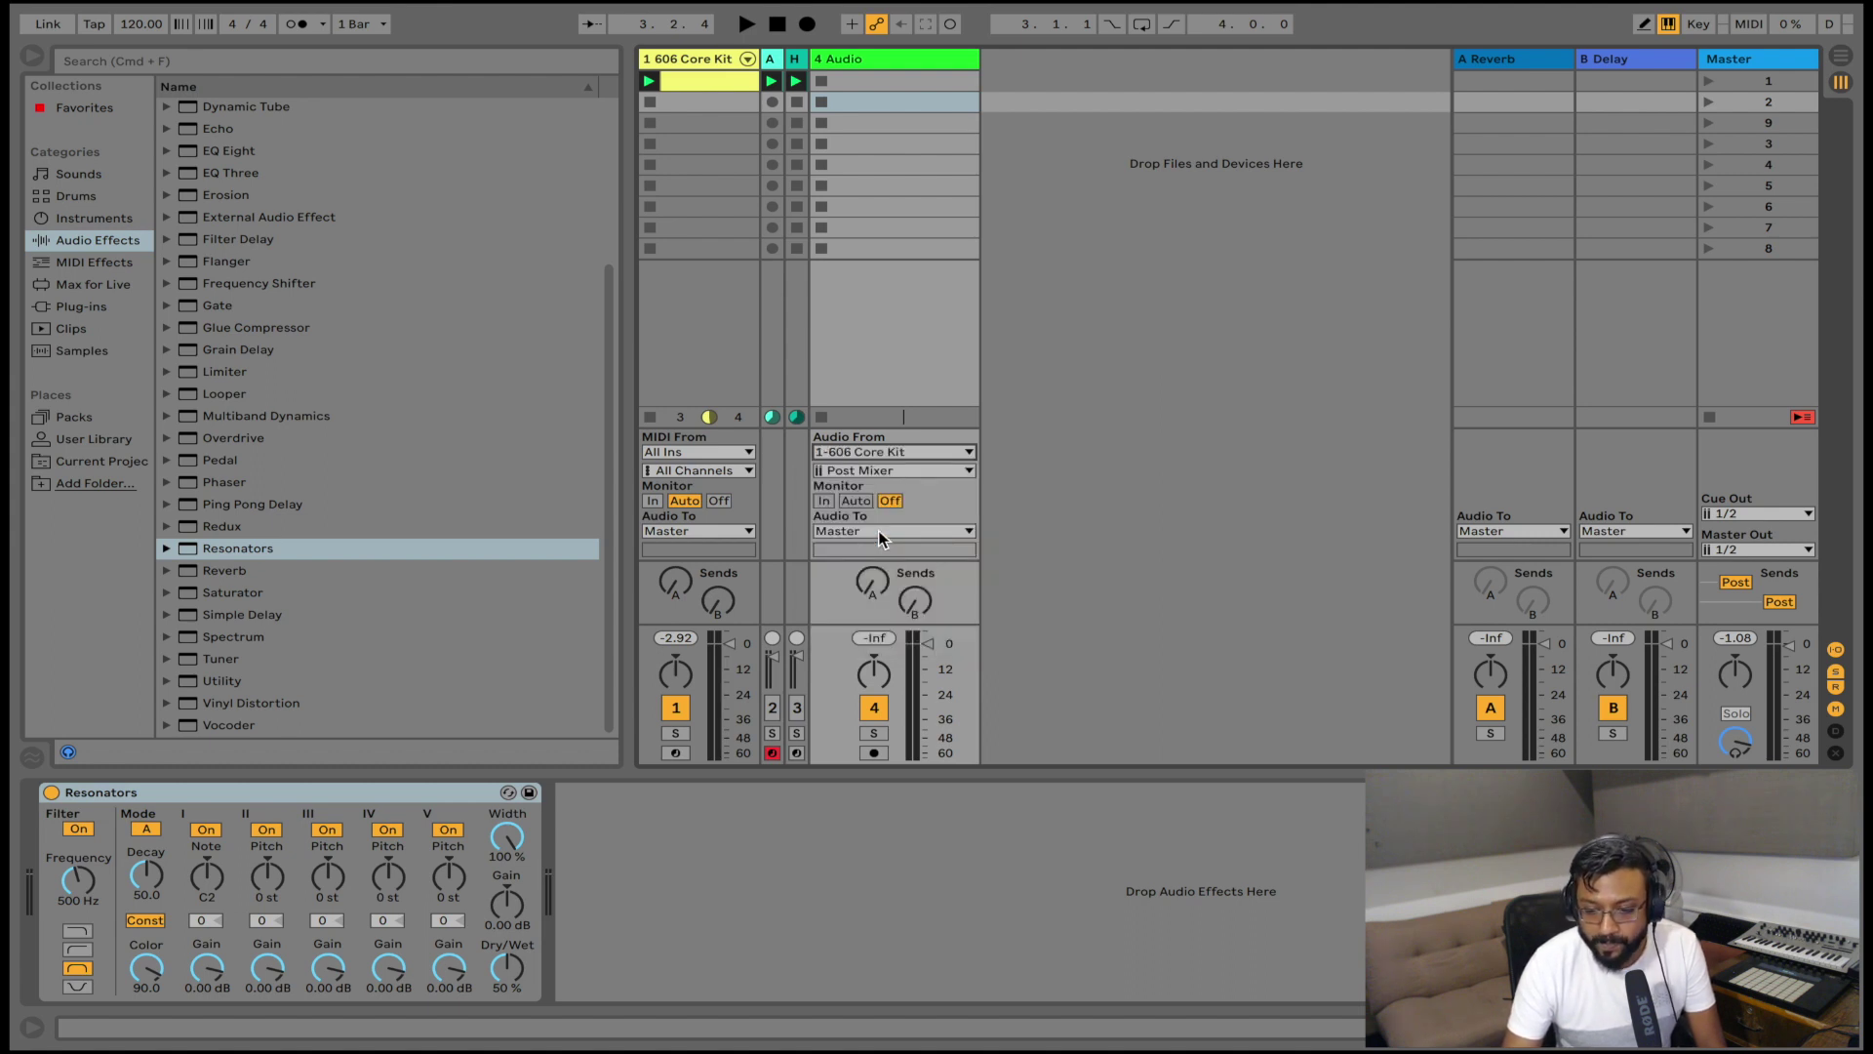
click(888, 466)
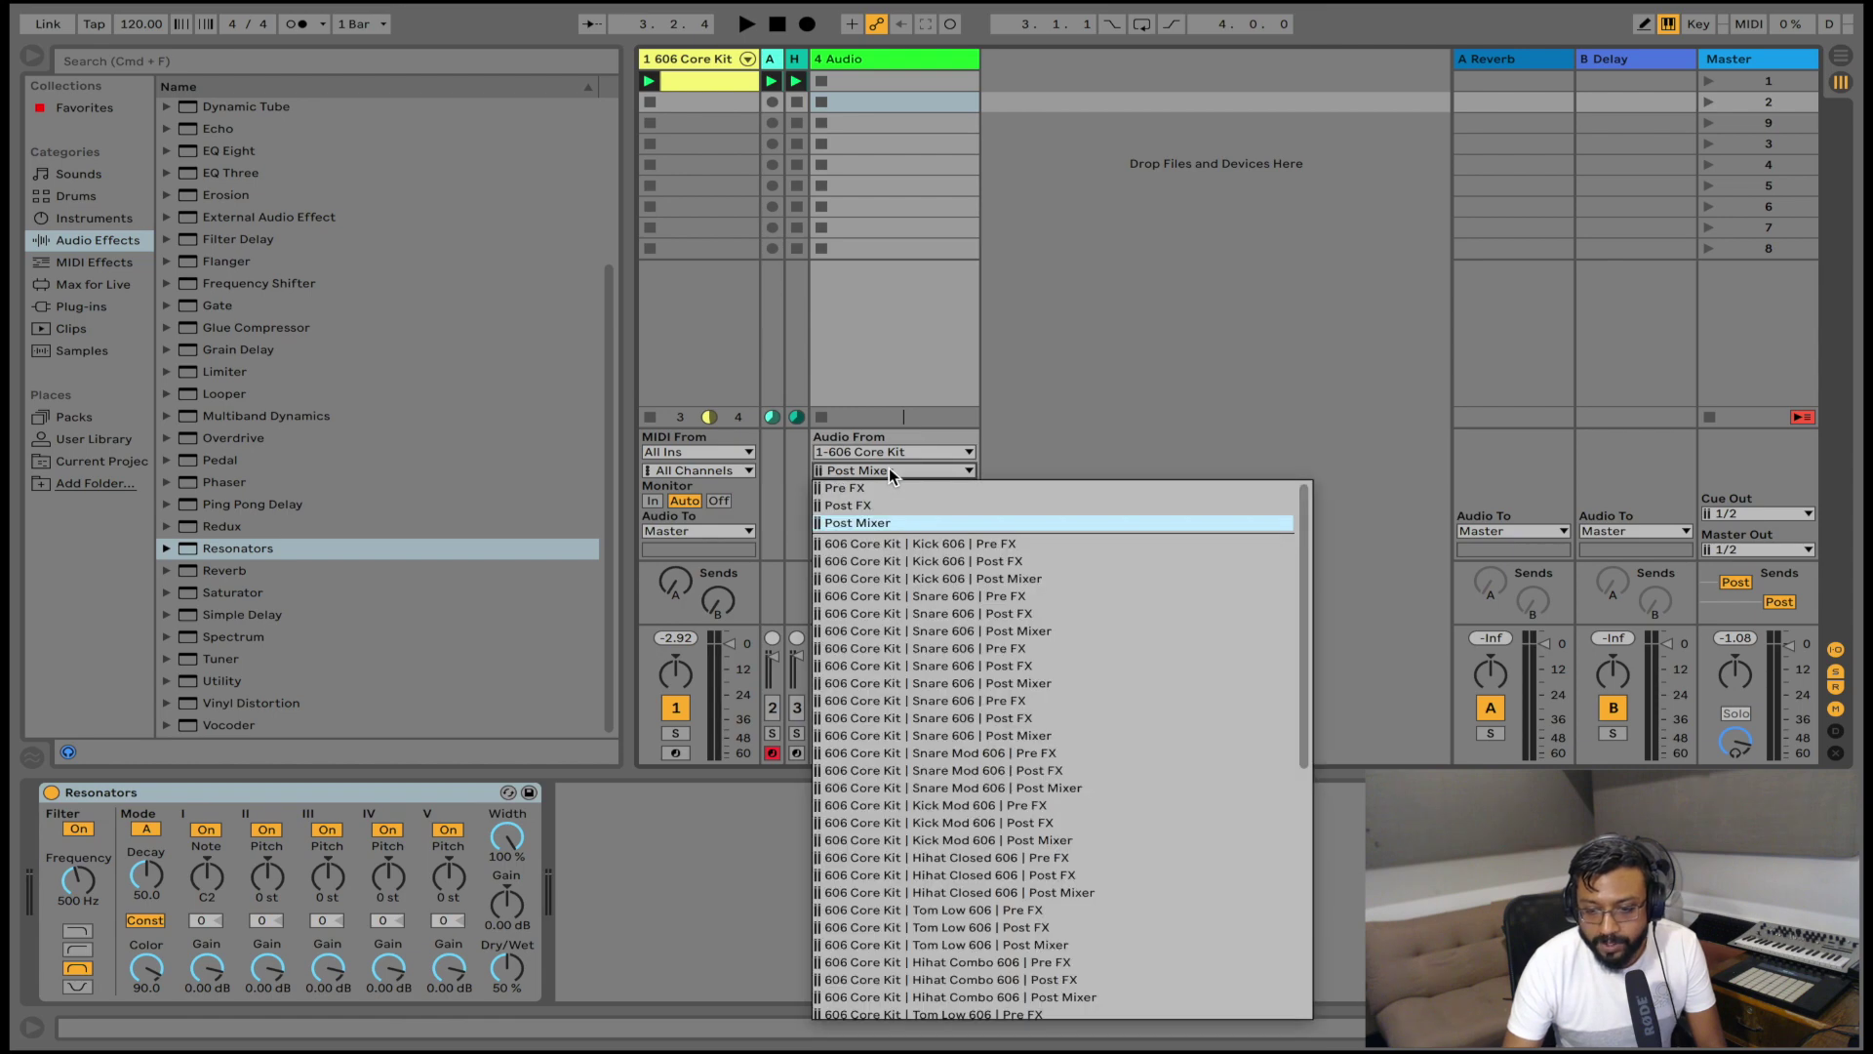
click(899, 578)
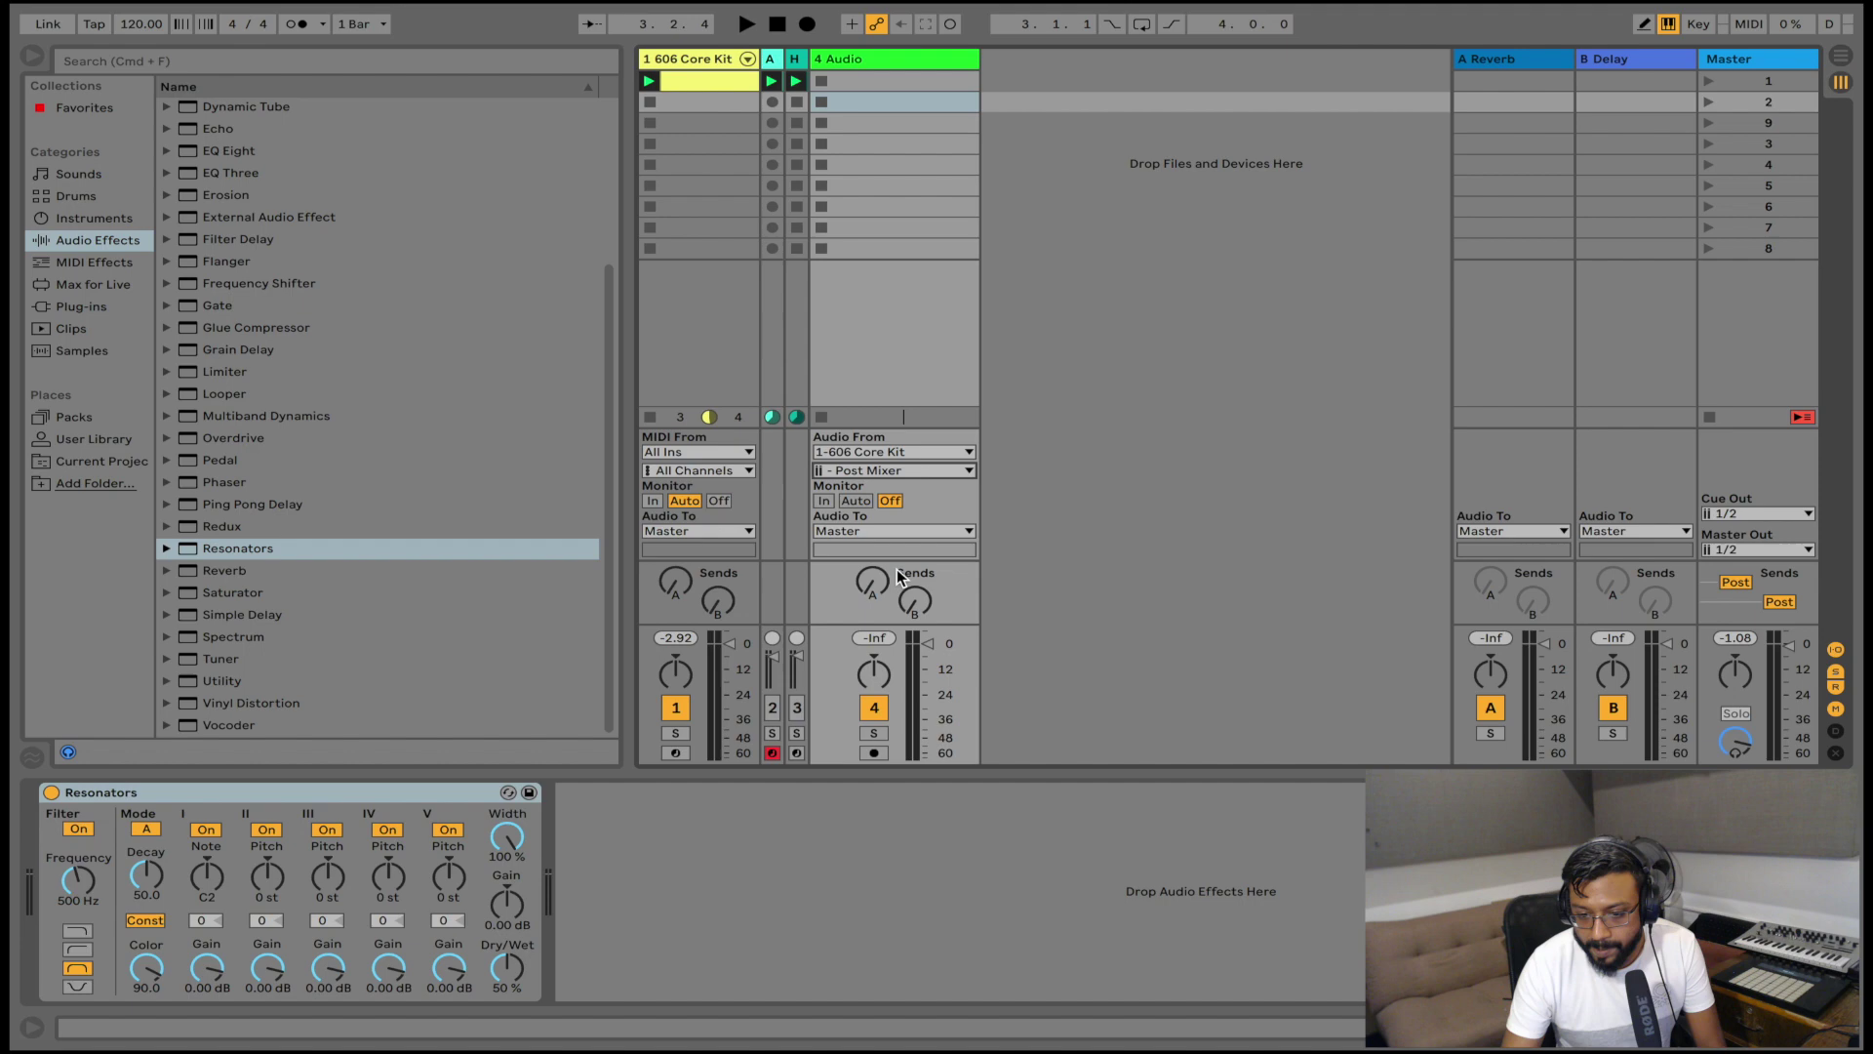
click(825, 499)
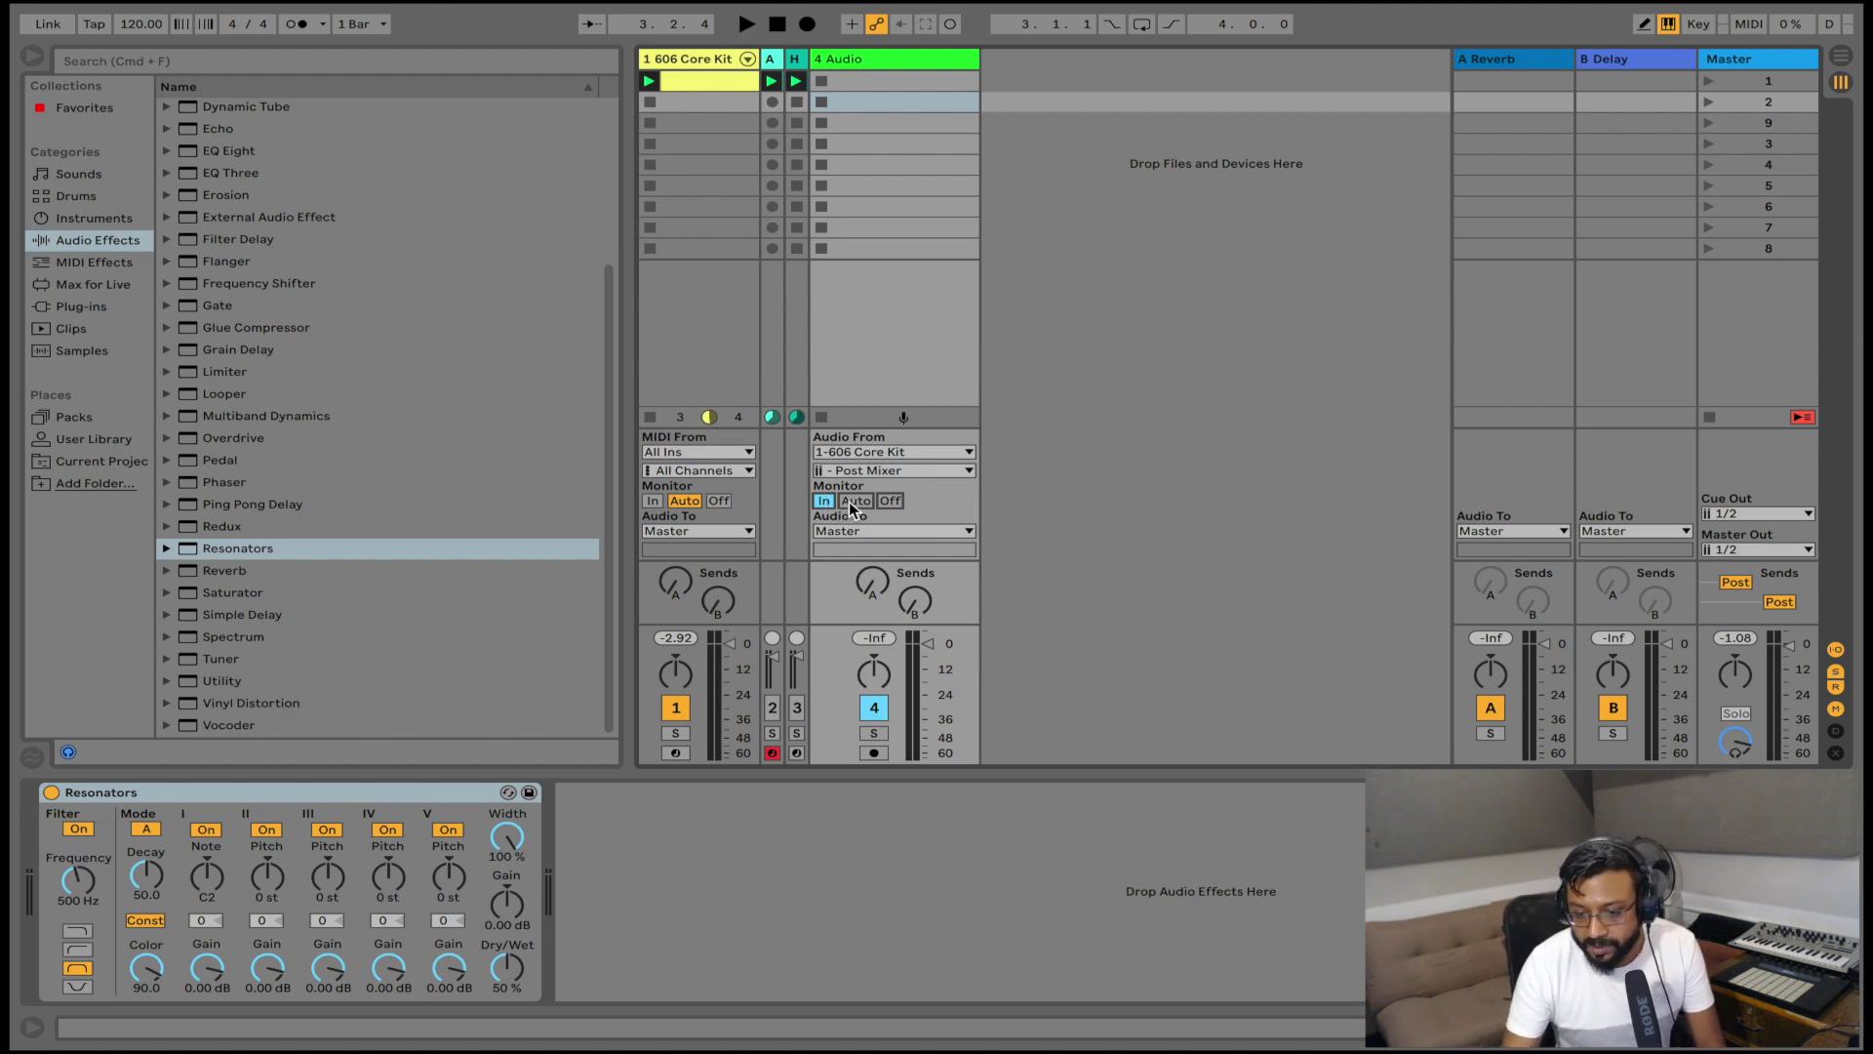
- Solo track 4 and turn its Resonators Dry/Wet up to 100%, auditioning with playback
key(space)
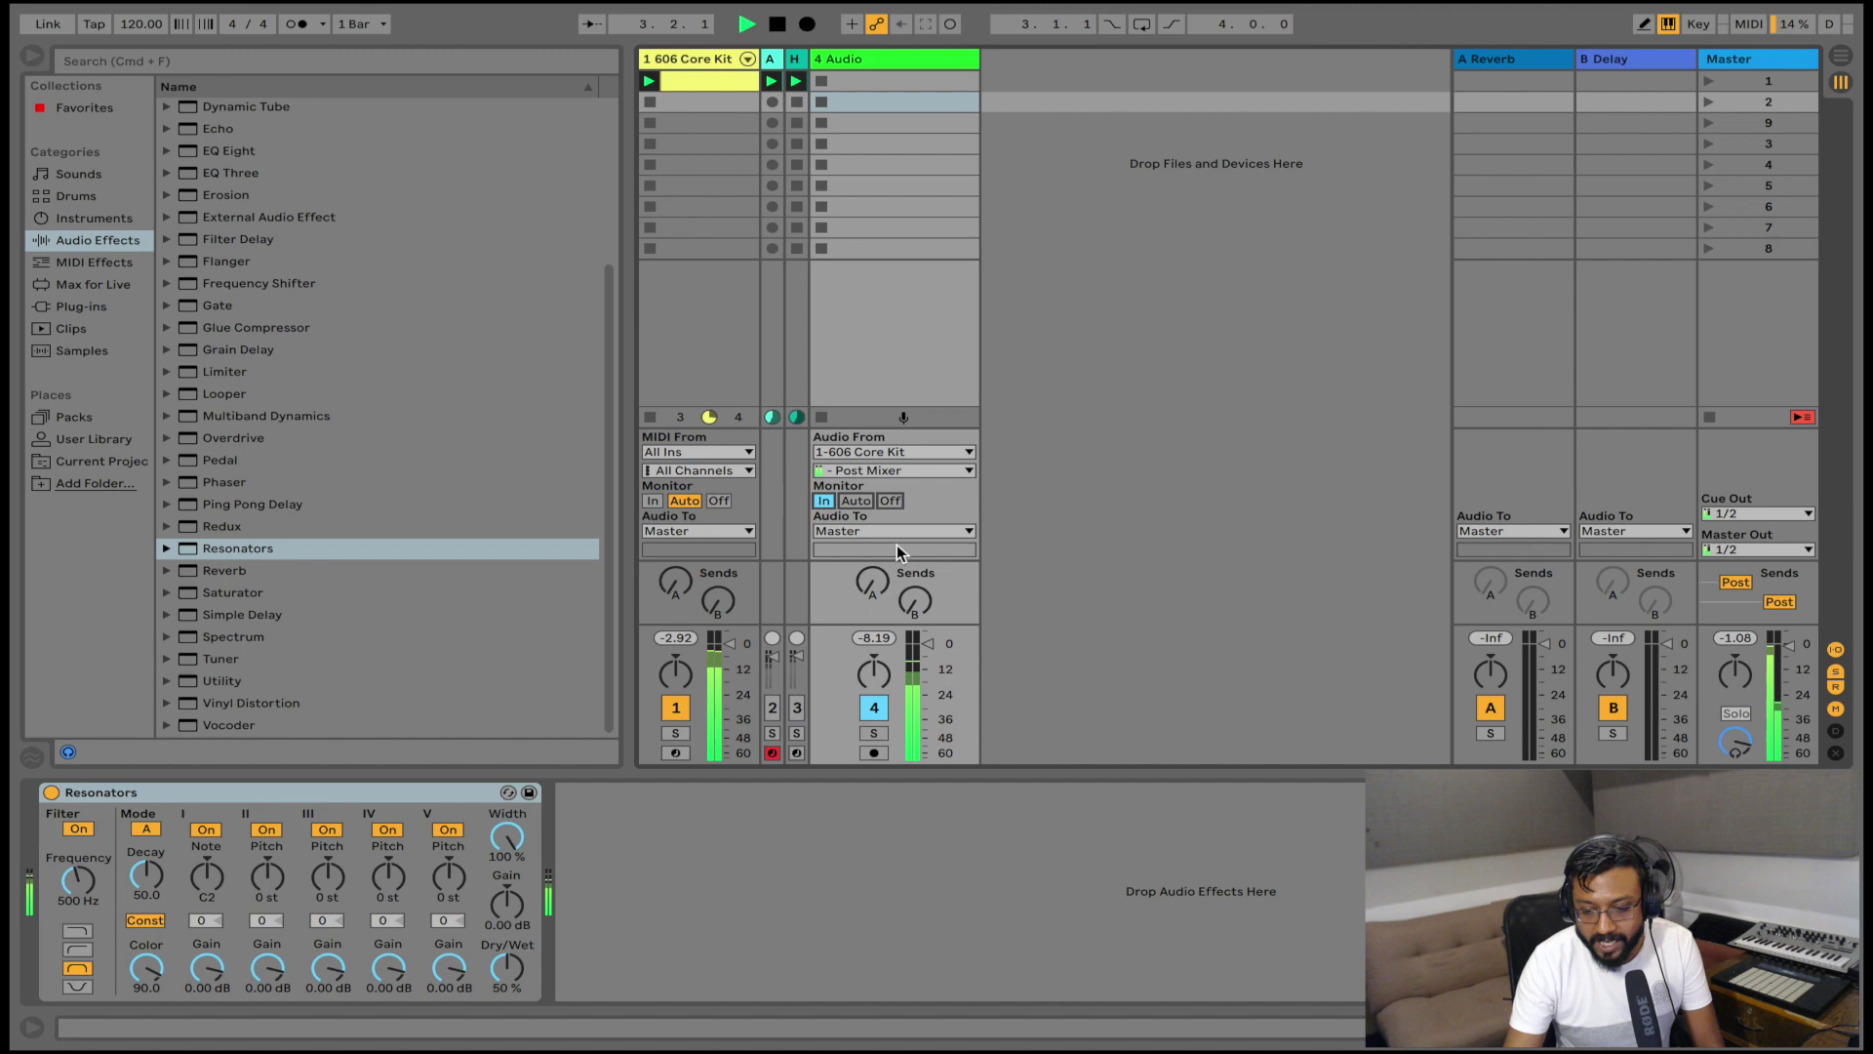
click(873, 734)
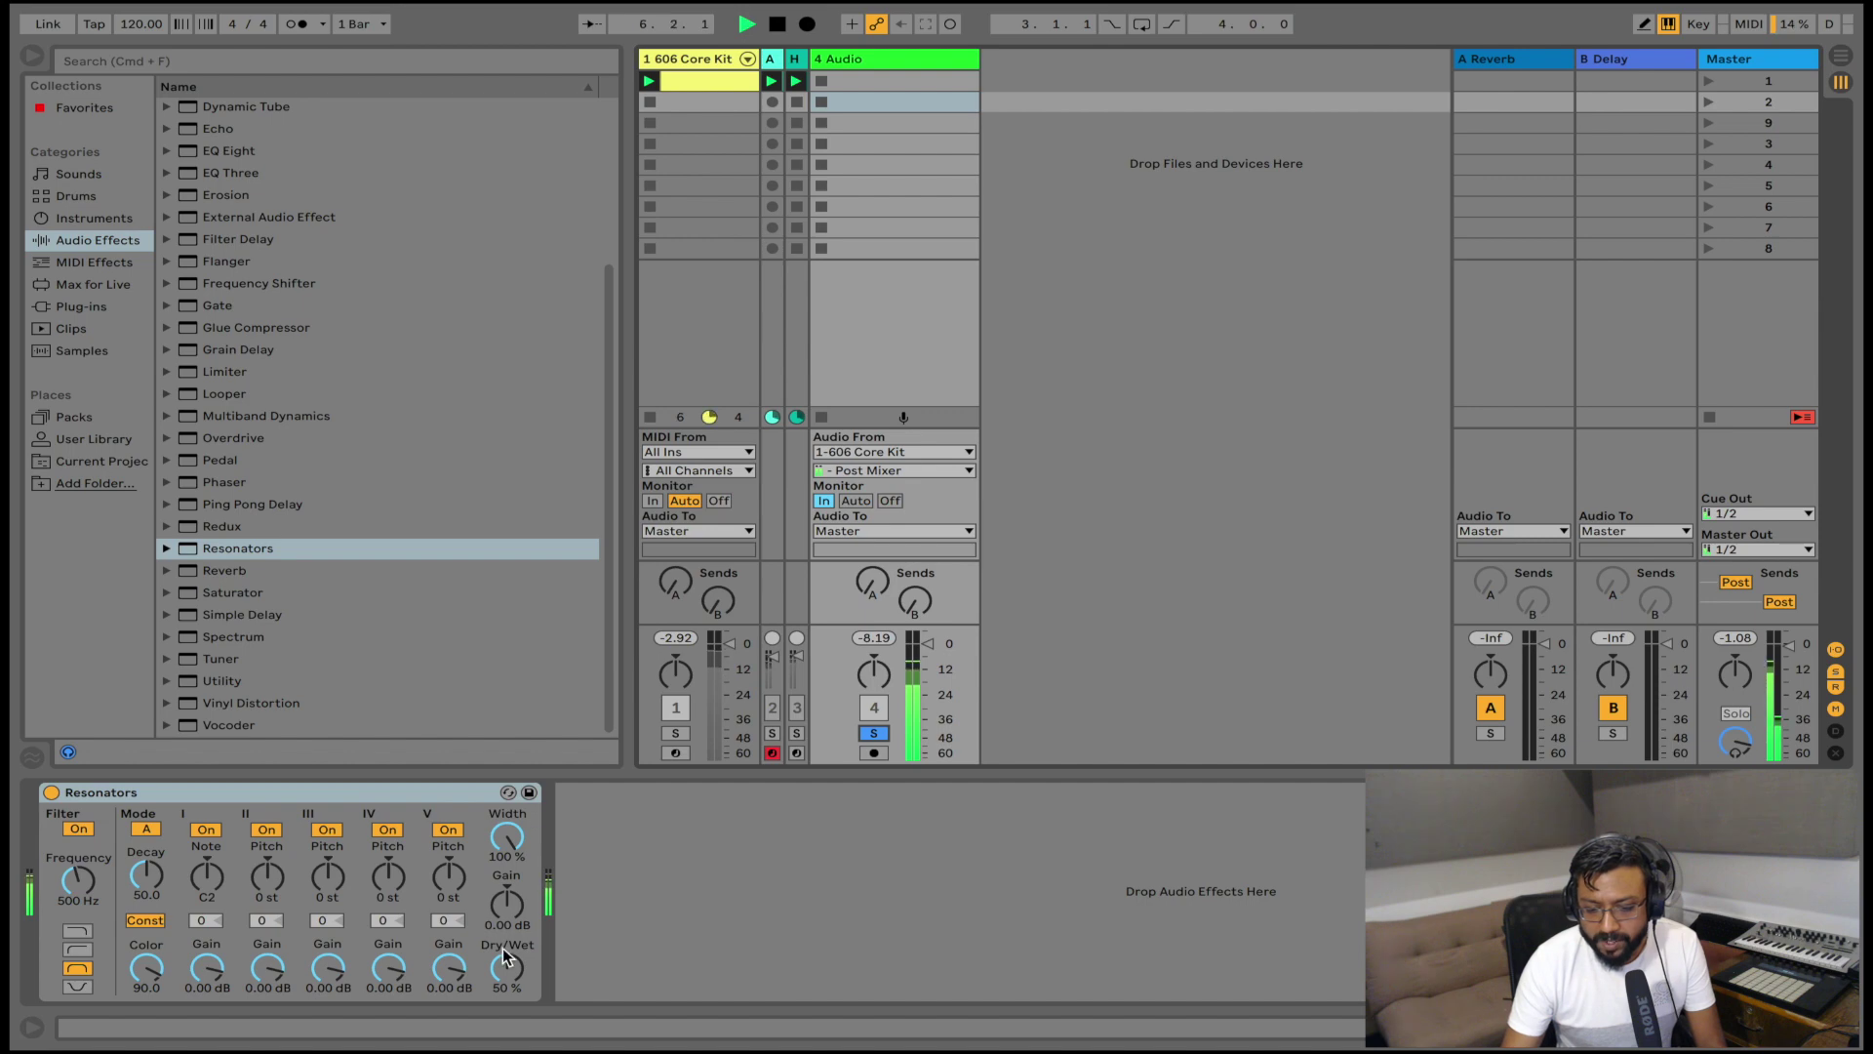
key(space)
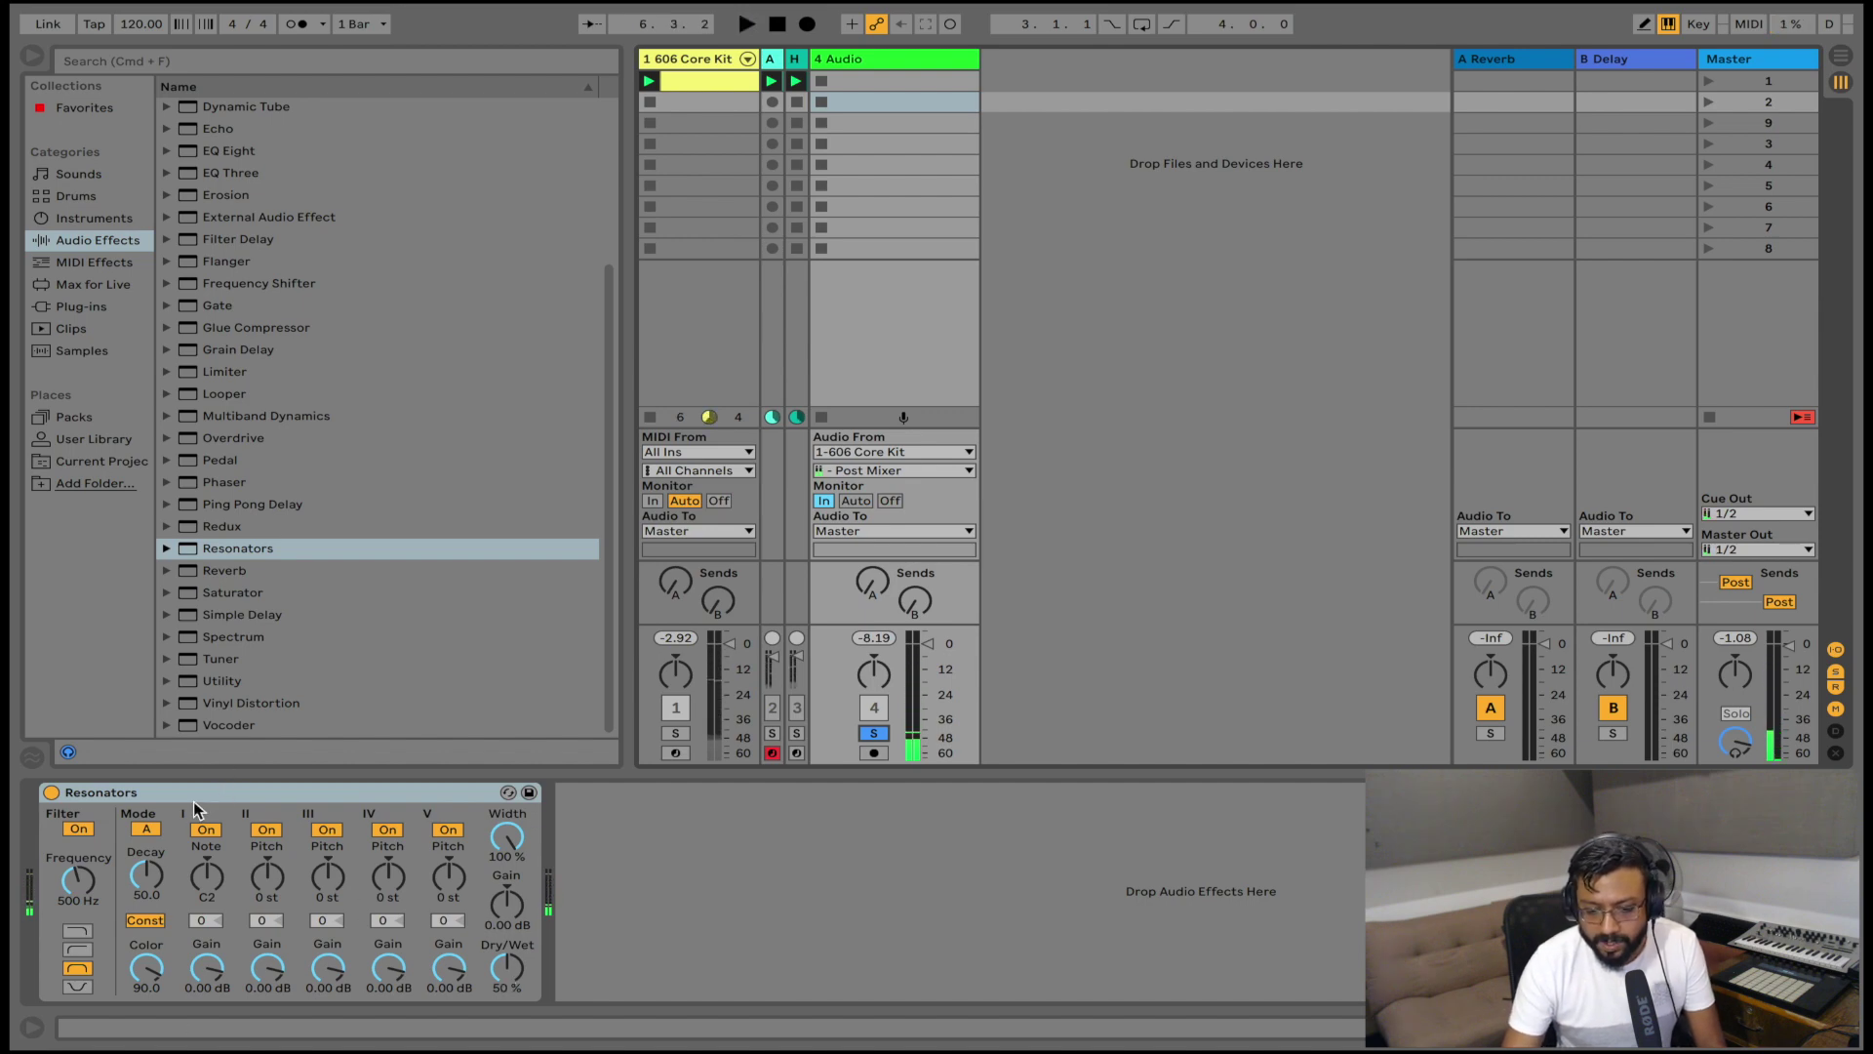
drag(504, 978, 506, 975)
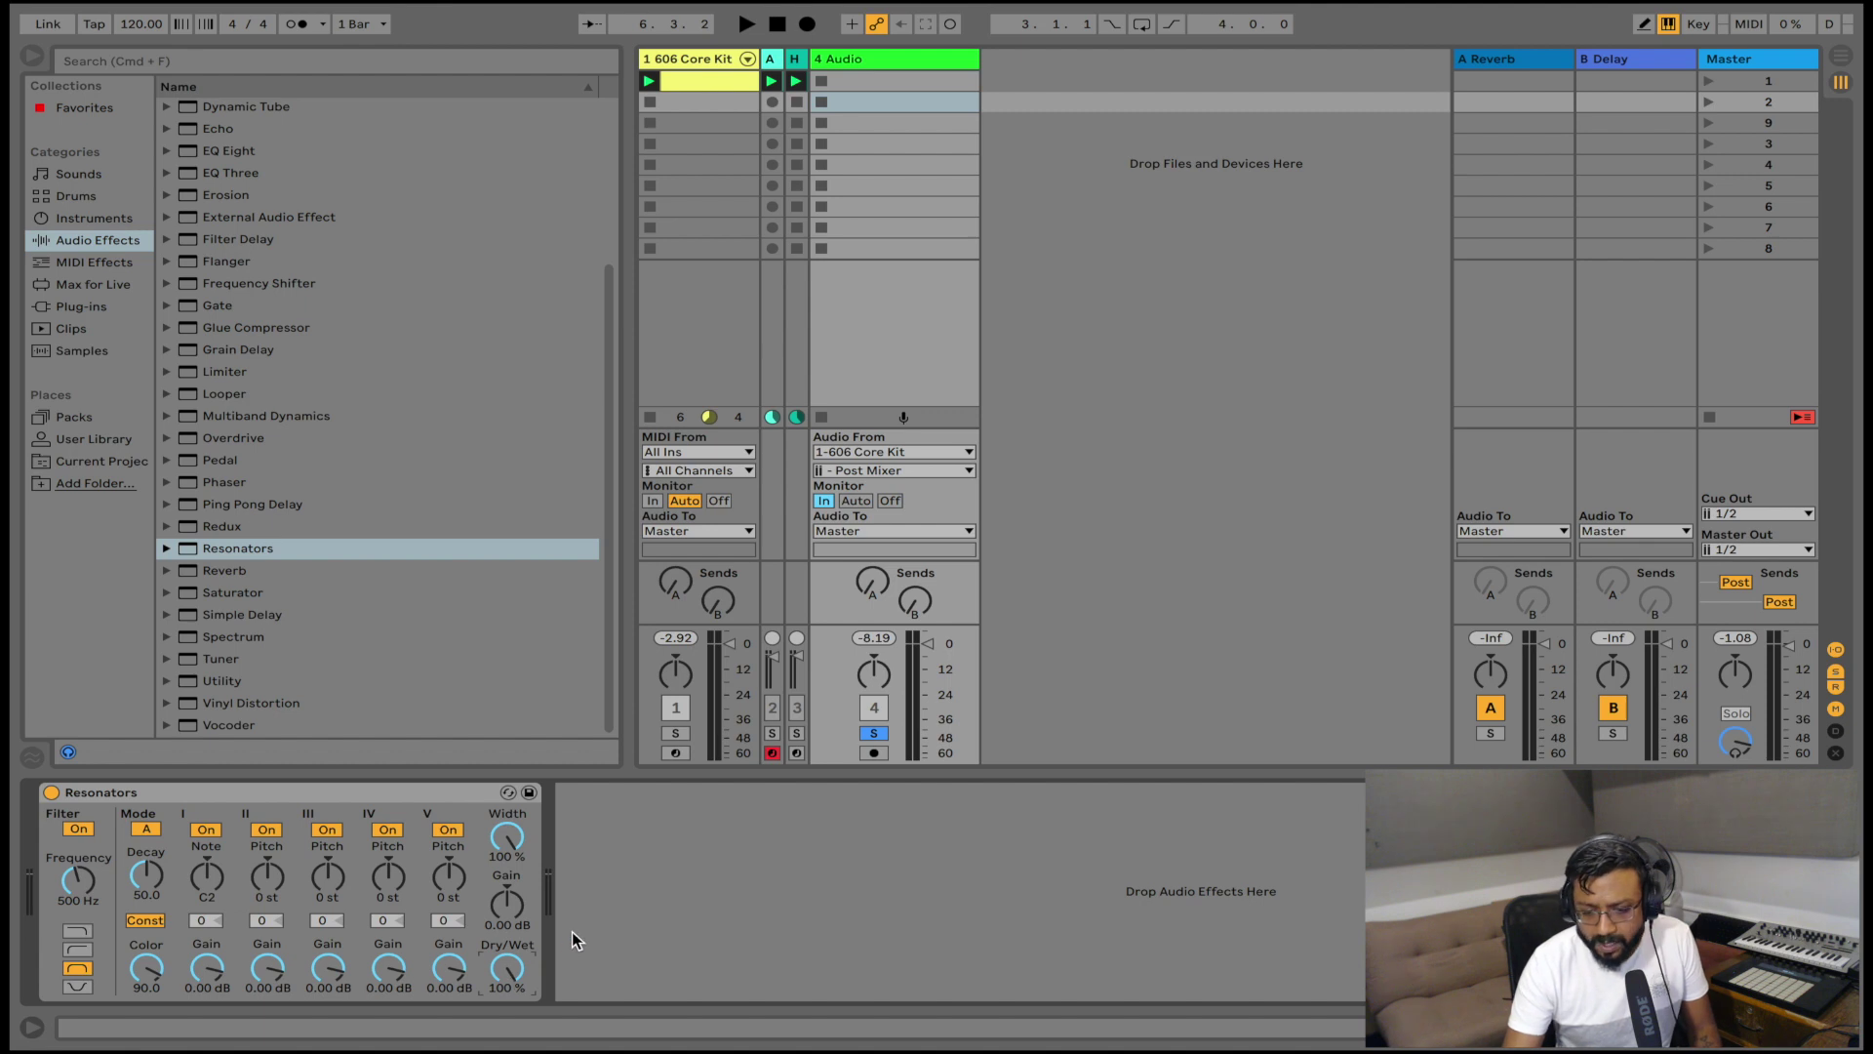
key(space)
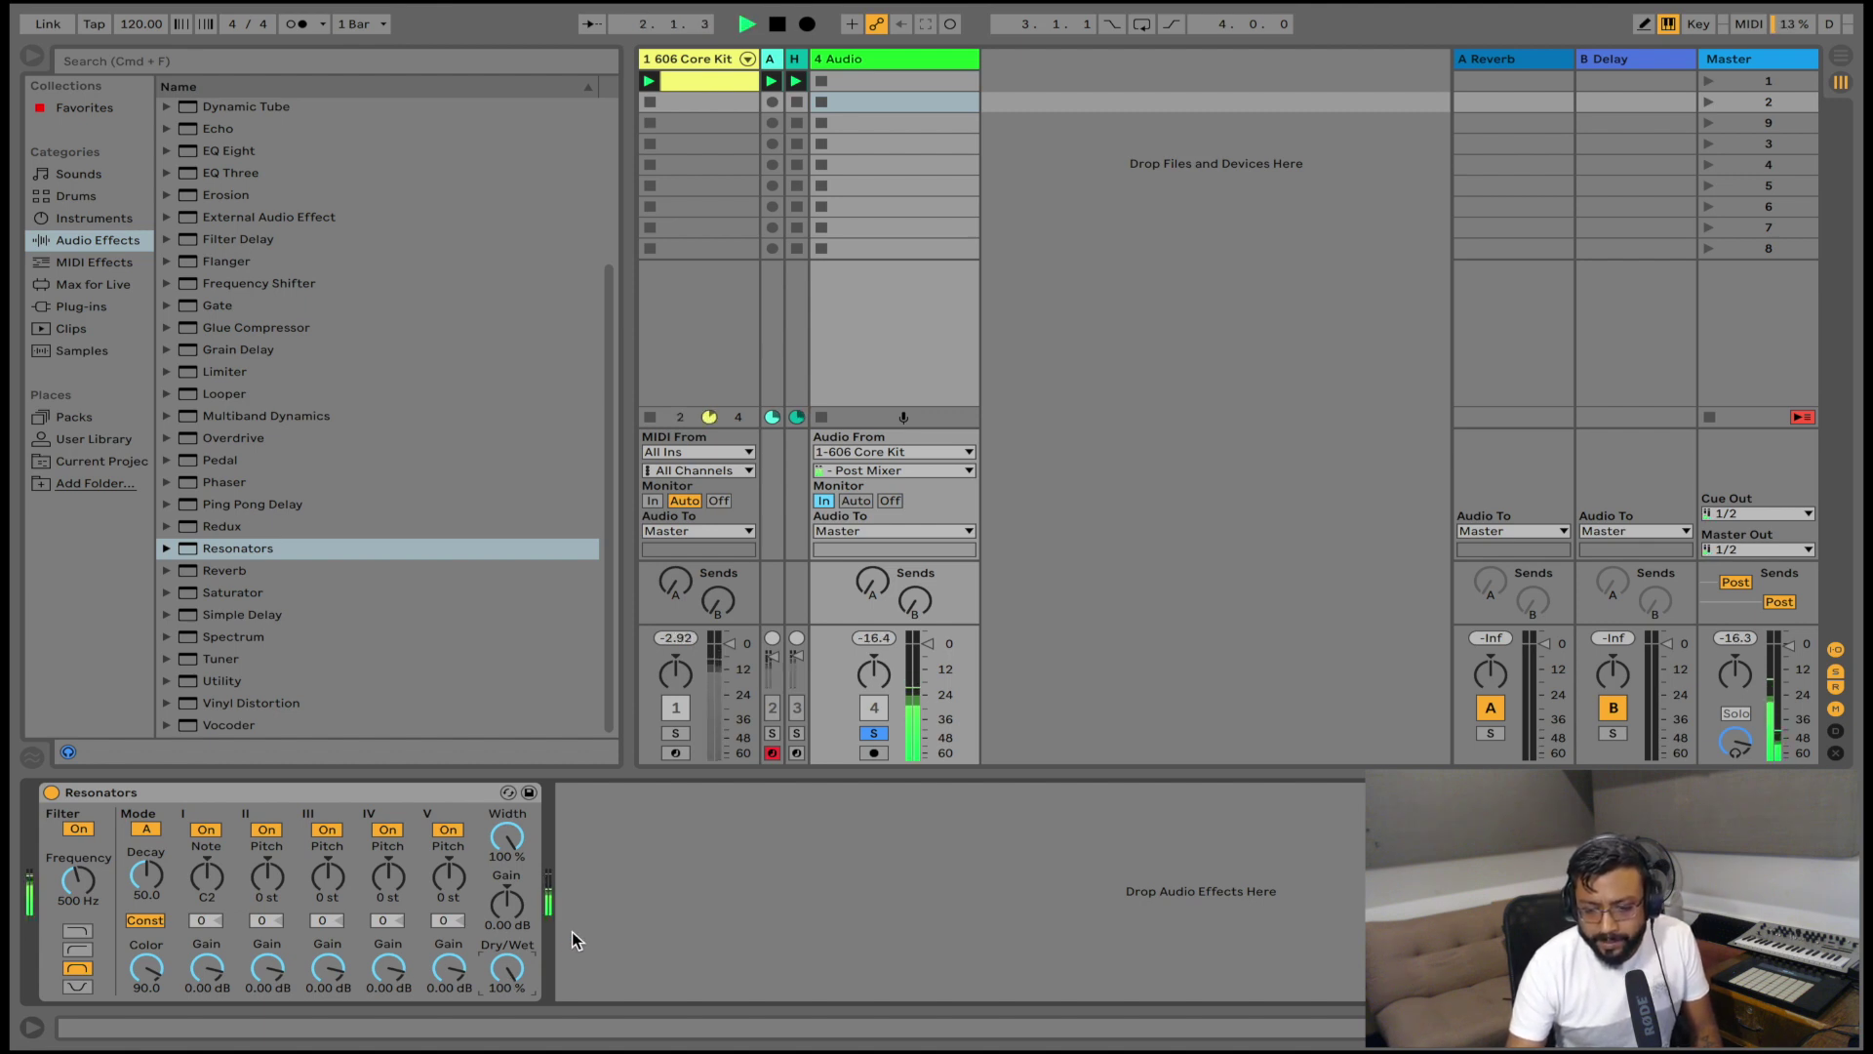
key(space)
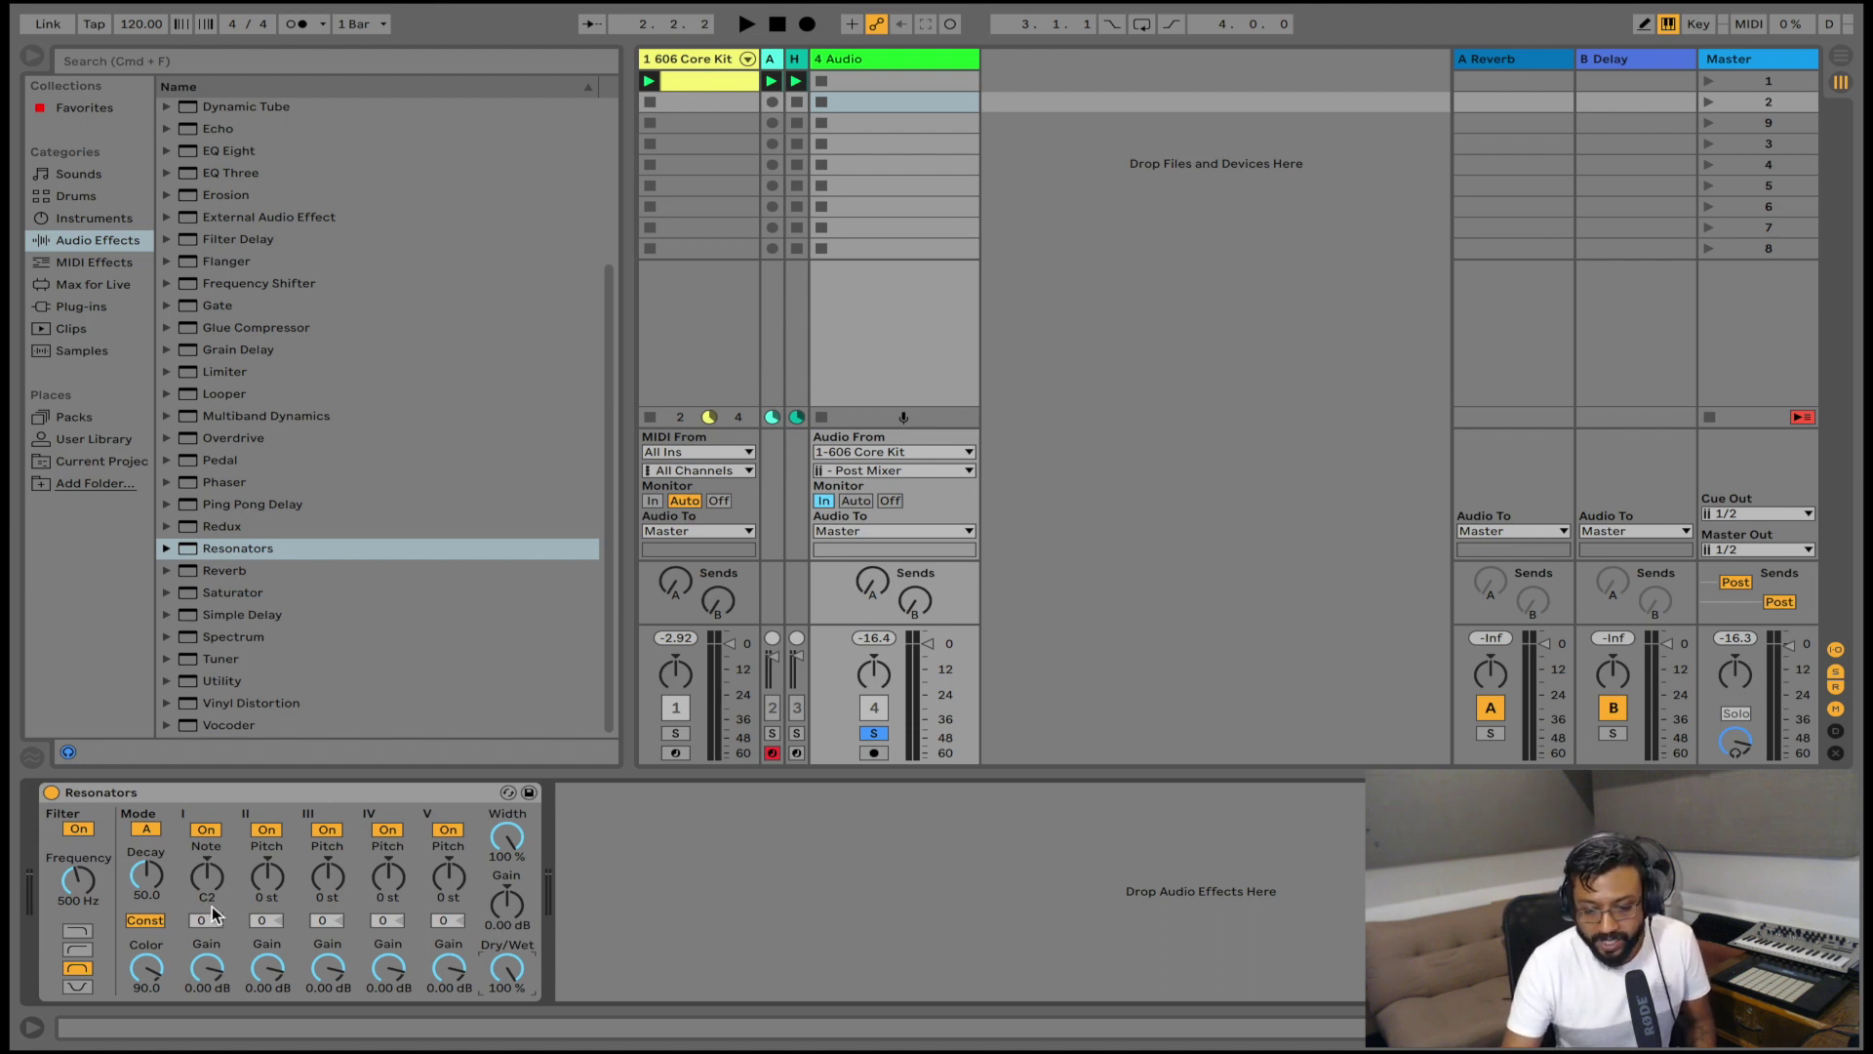
- Lower Resonators voice I's Note from C2 to C1
drag(216, 887, 216, 913)
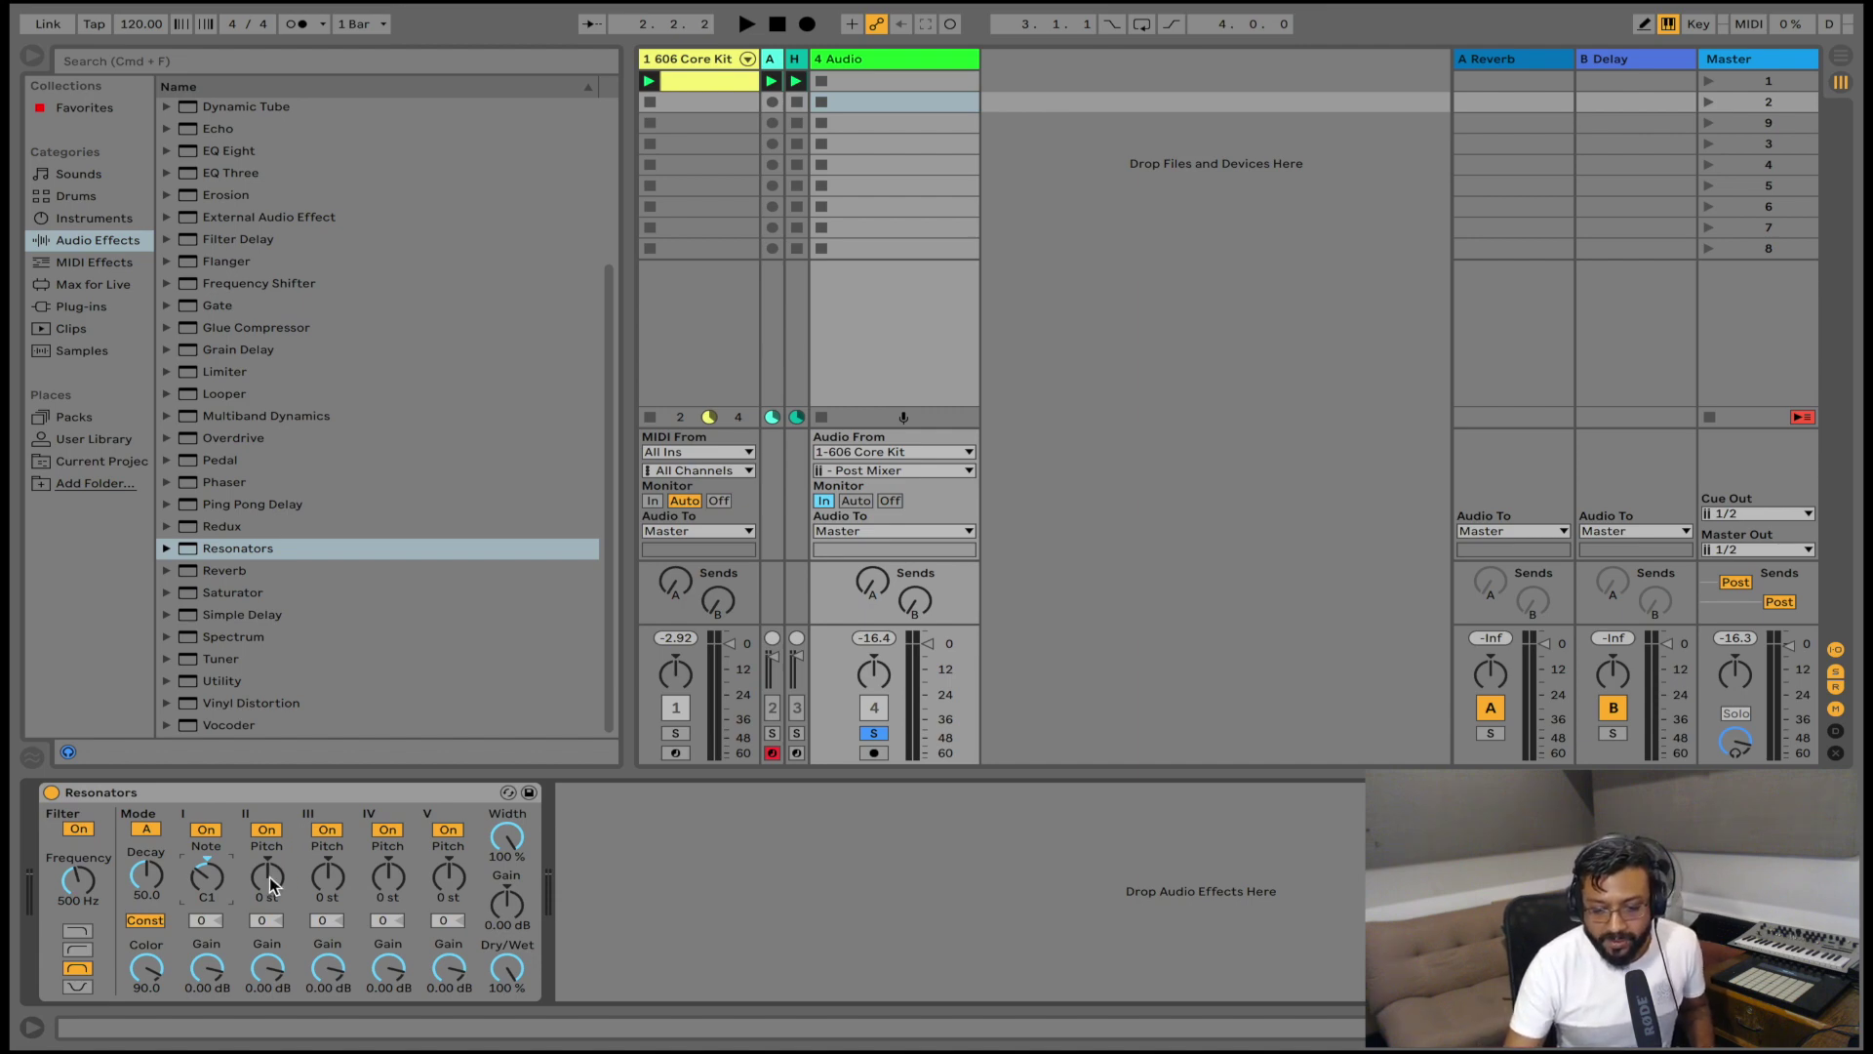
- Set Resonators voice pitches II–V to +3, +3, +7 and +7 st, then start playback
drag(269, 876, 270, 866)
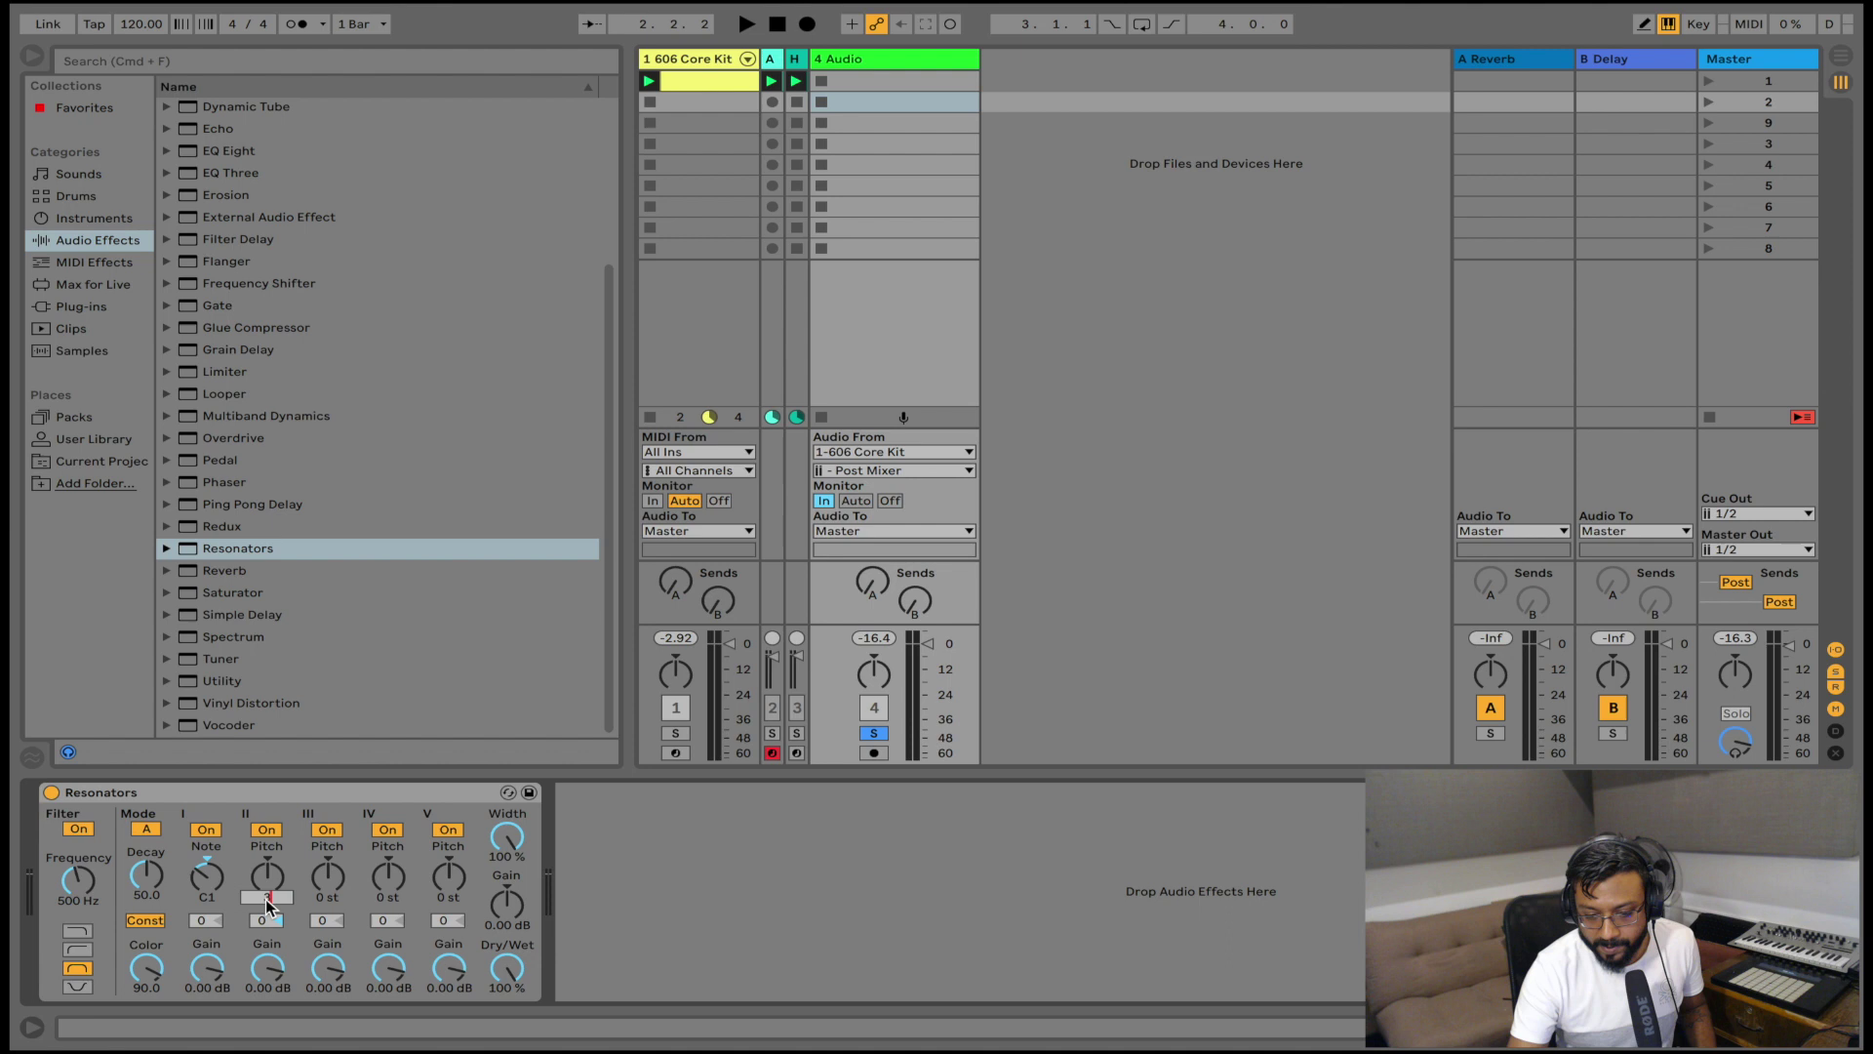
text(3 st)
key(Return)
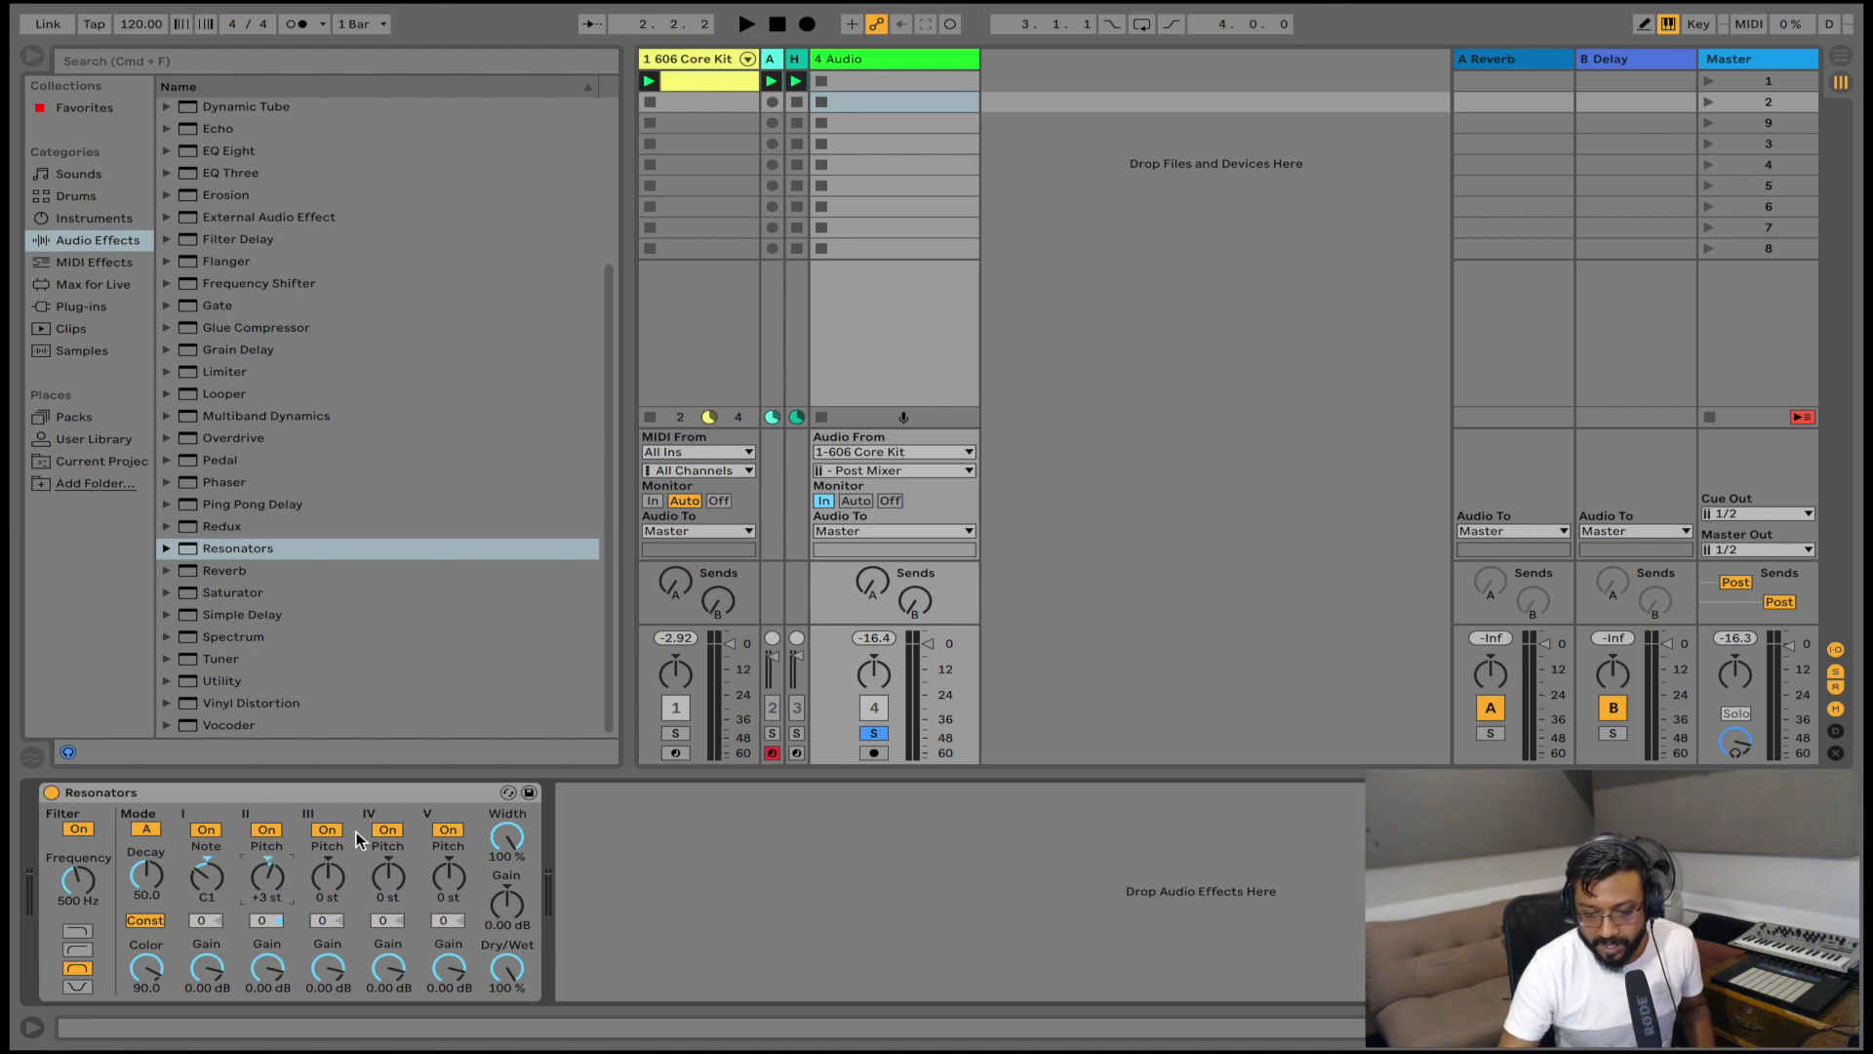
click(328, 899)
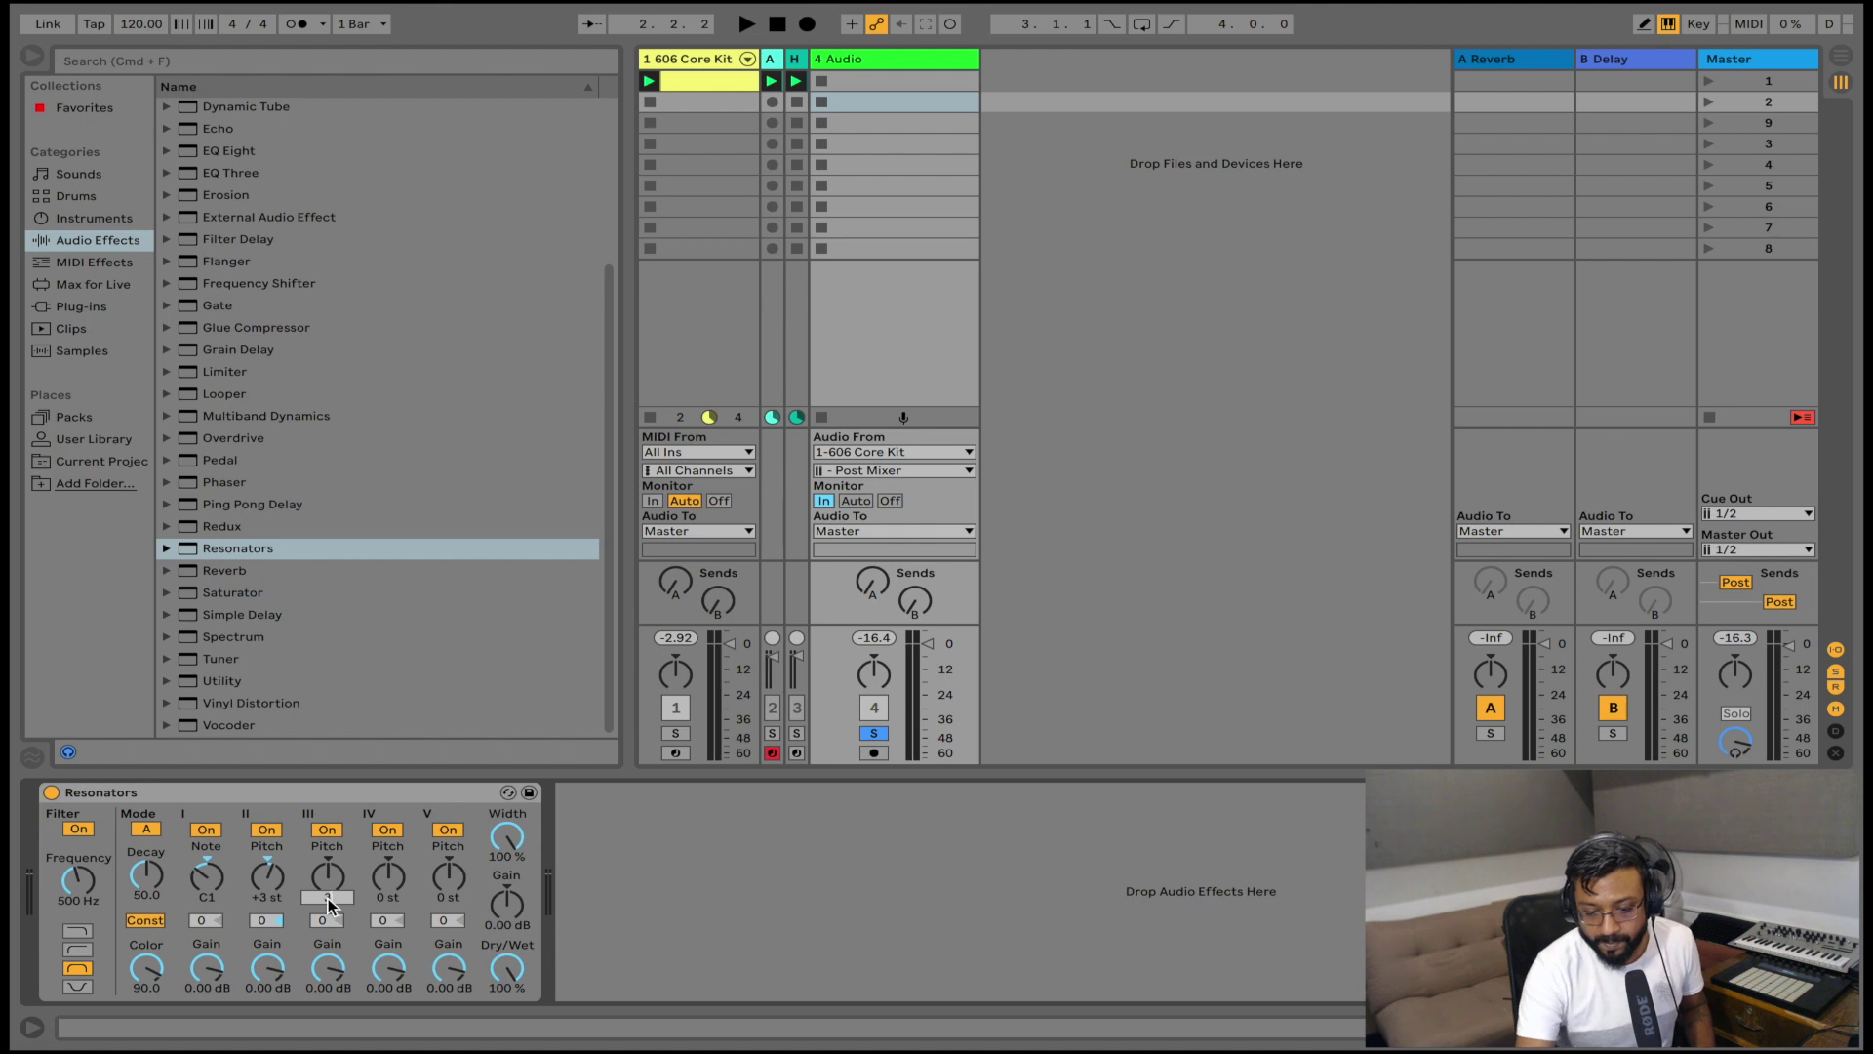
key(Return)
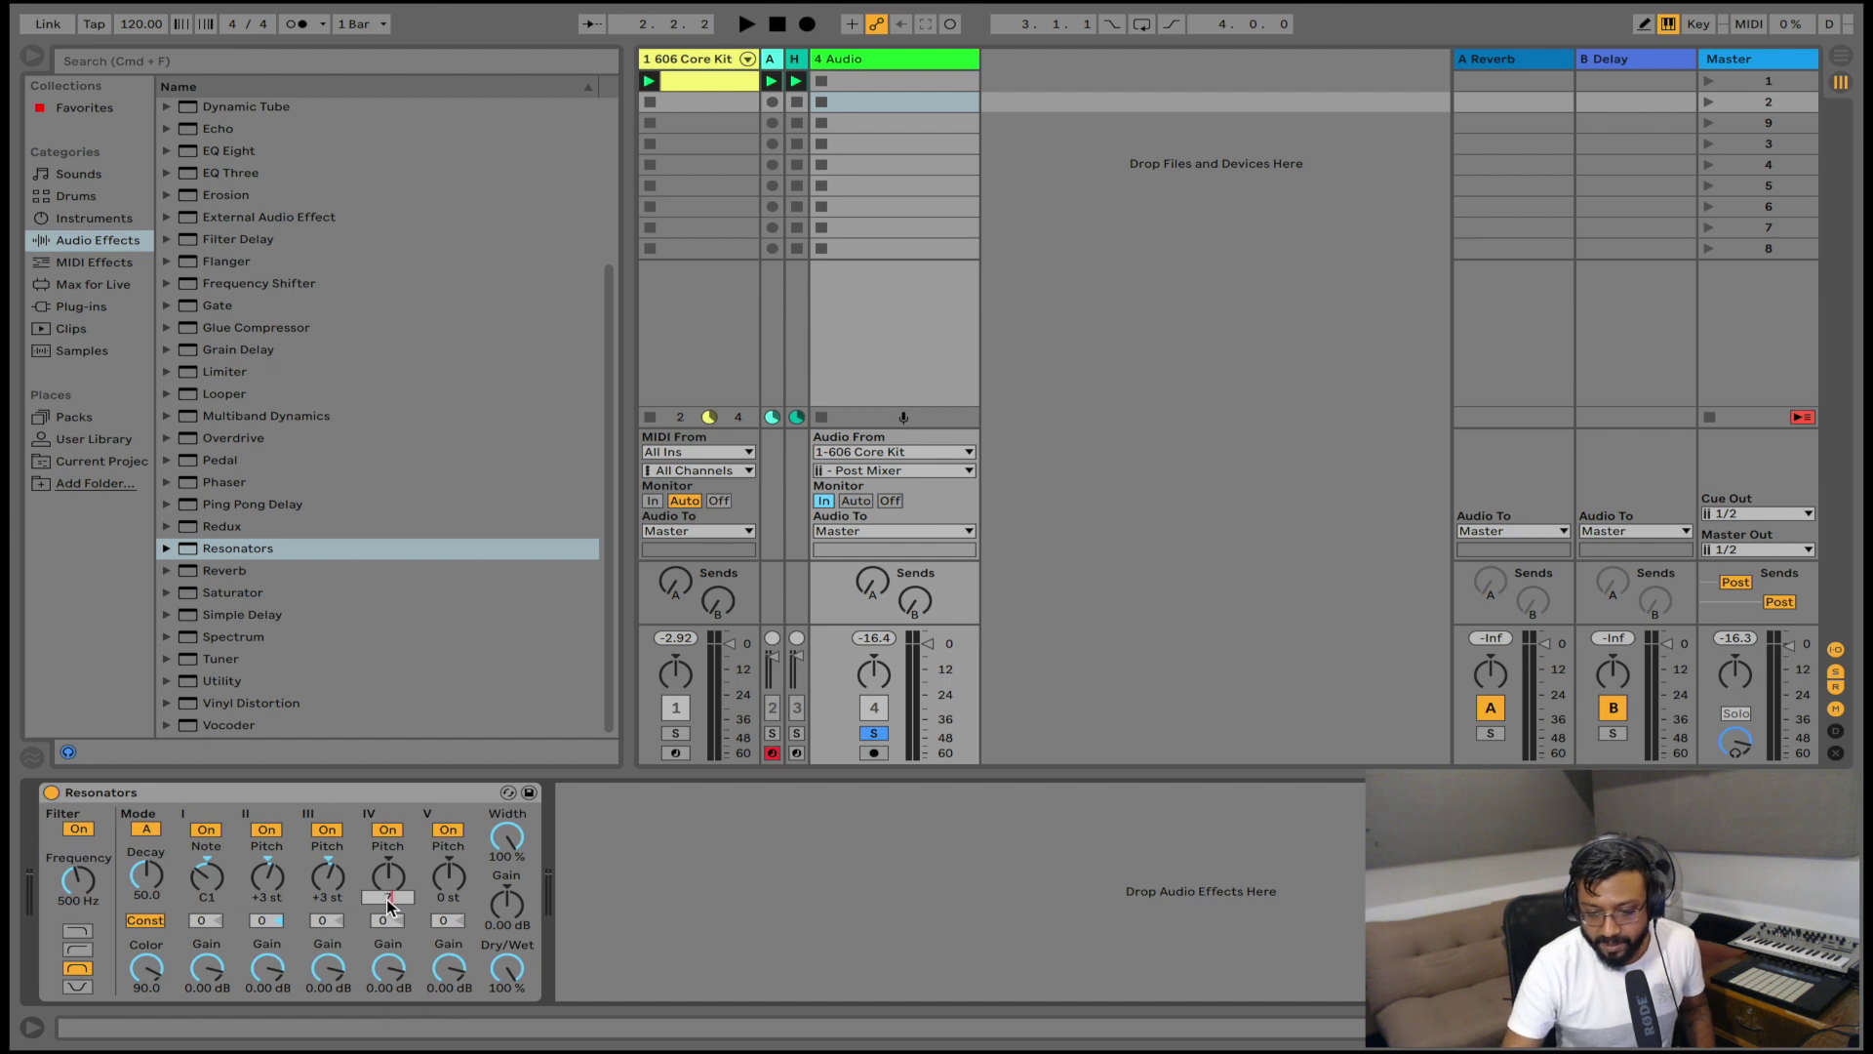
text(7)
click(450, 897)
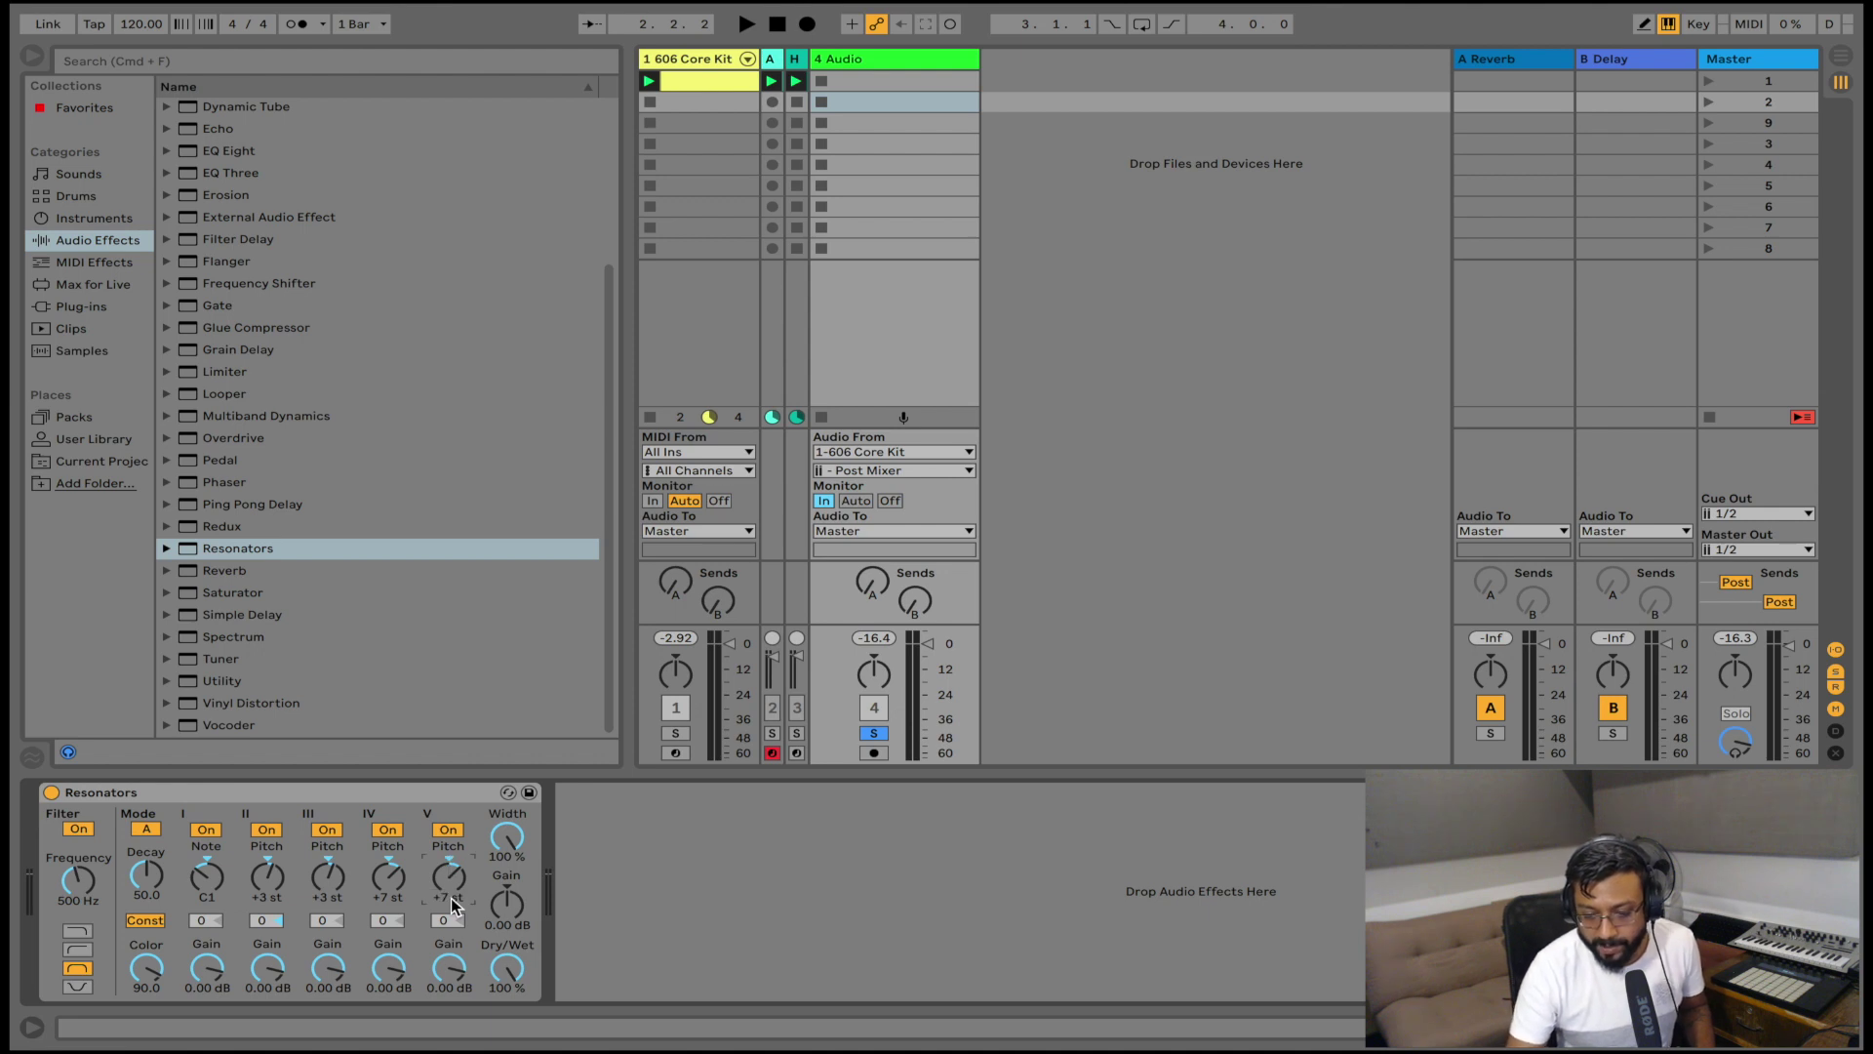
key(space)
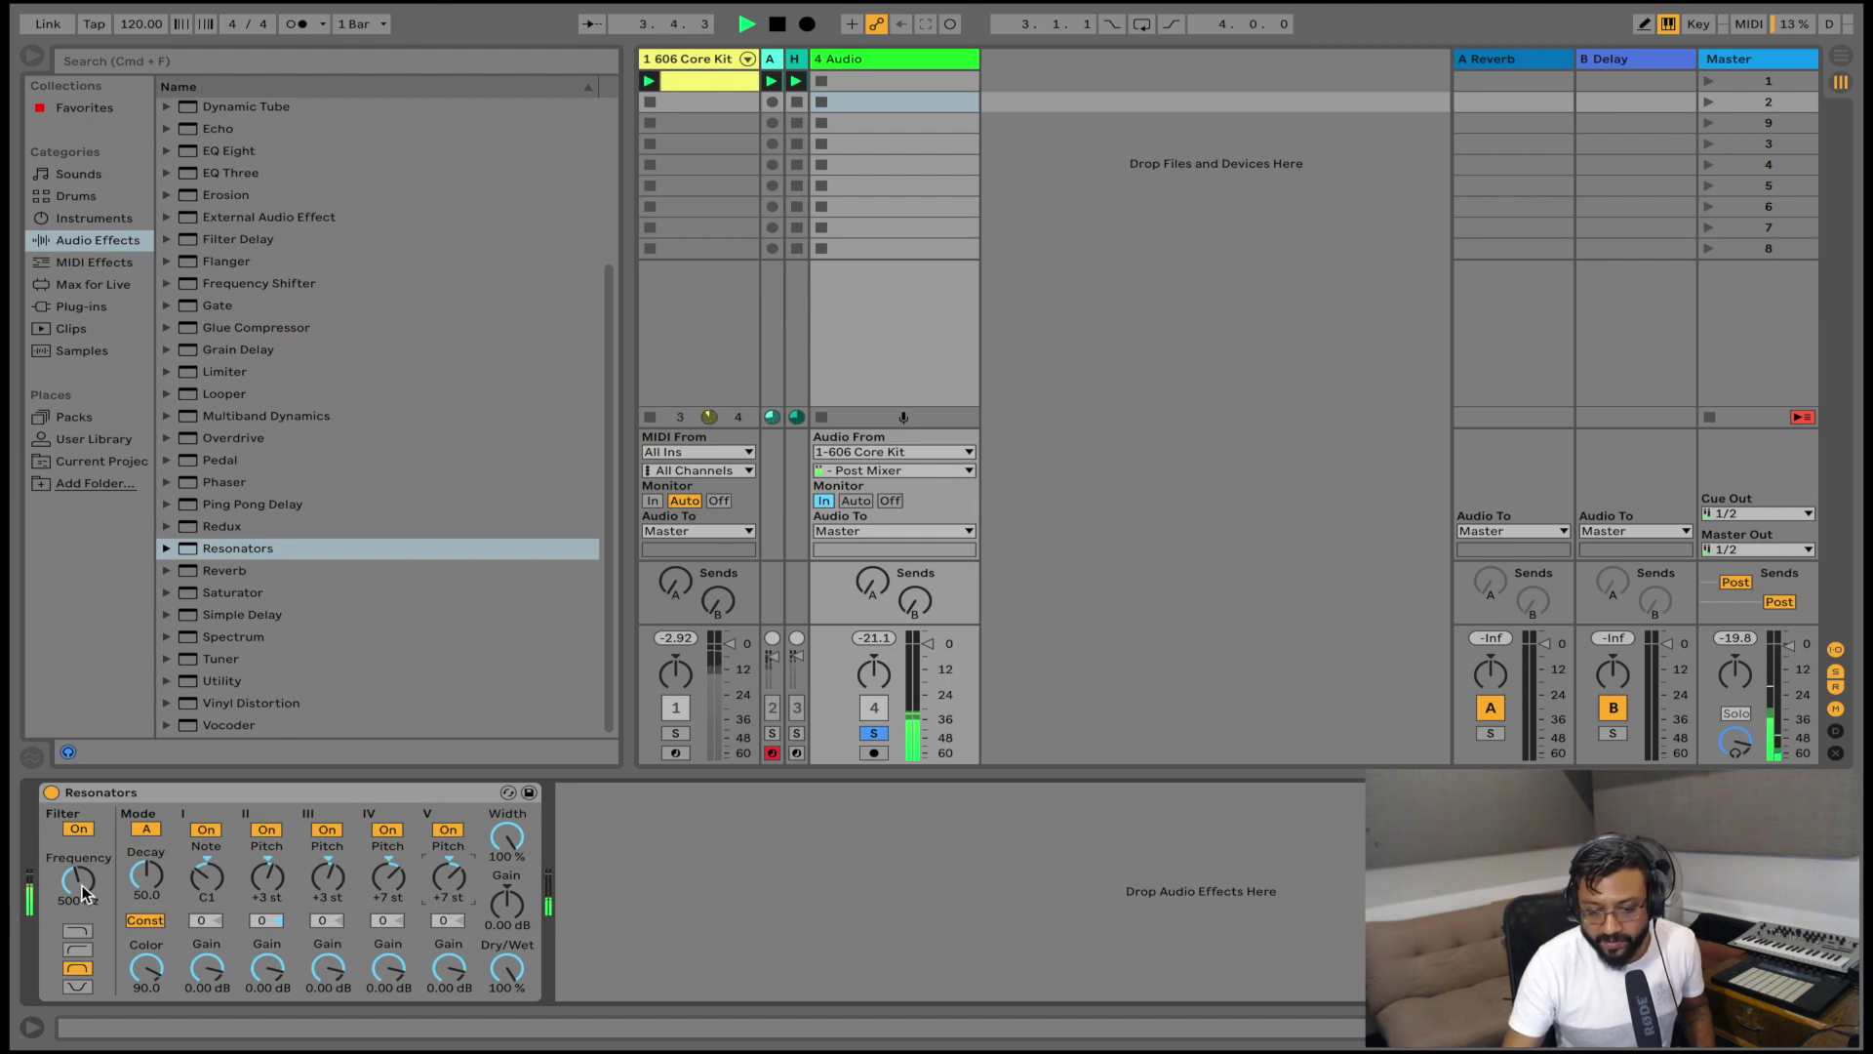
- Change the Resonators filter type, raise frequency to 714 Hz, and adjust decay, colour and gain
click(77, 931)
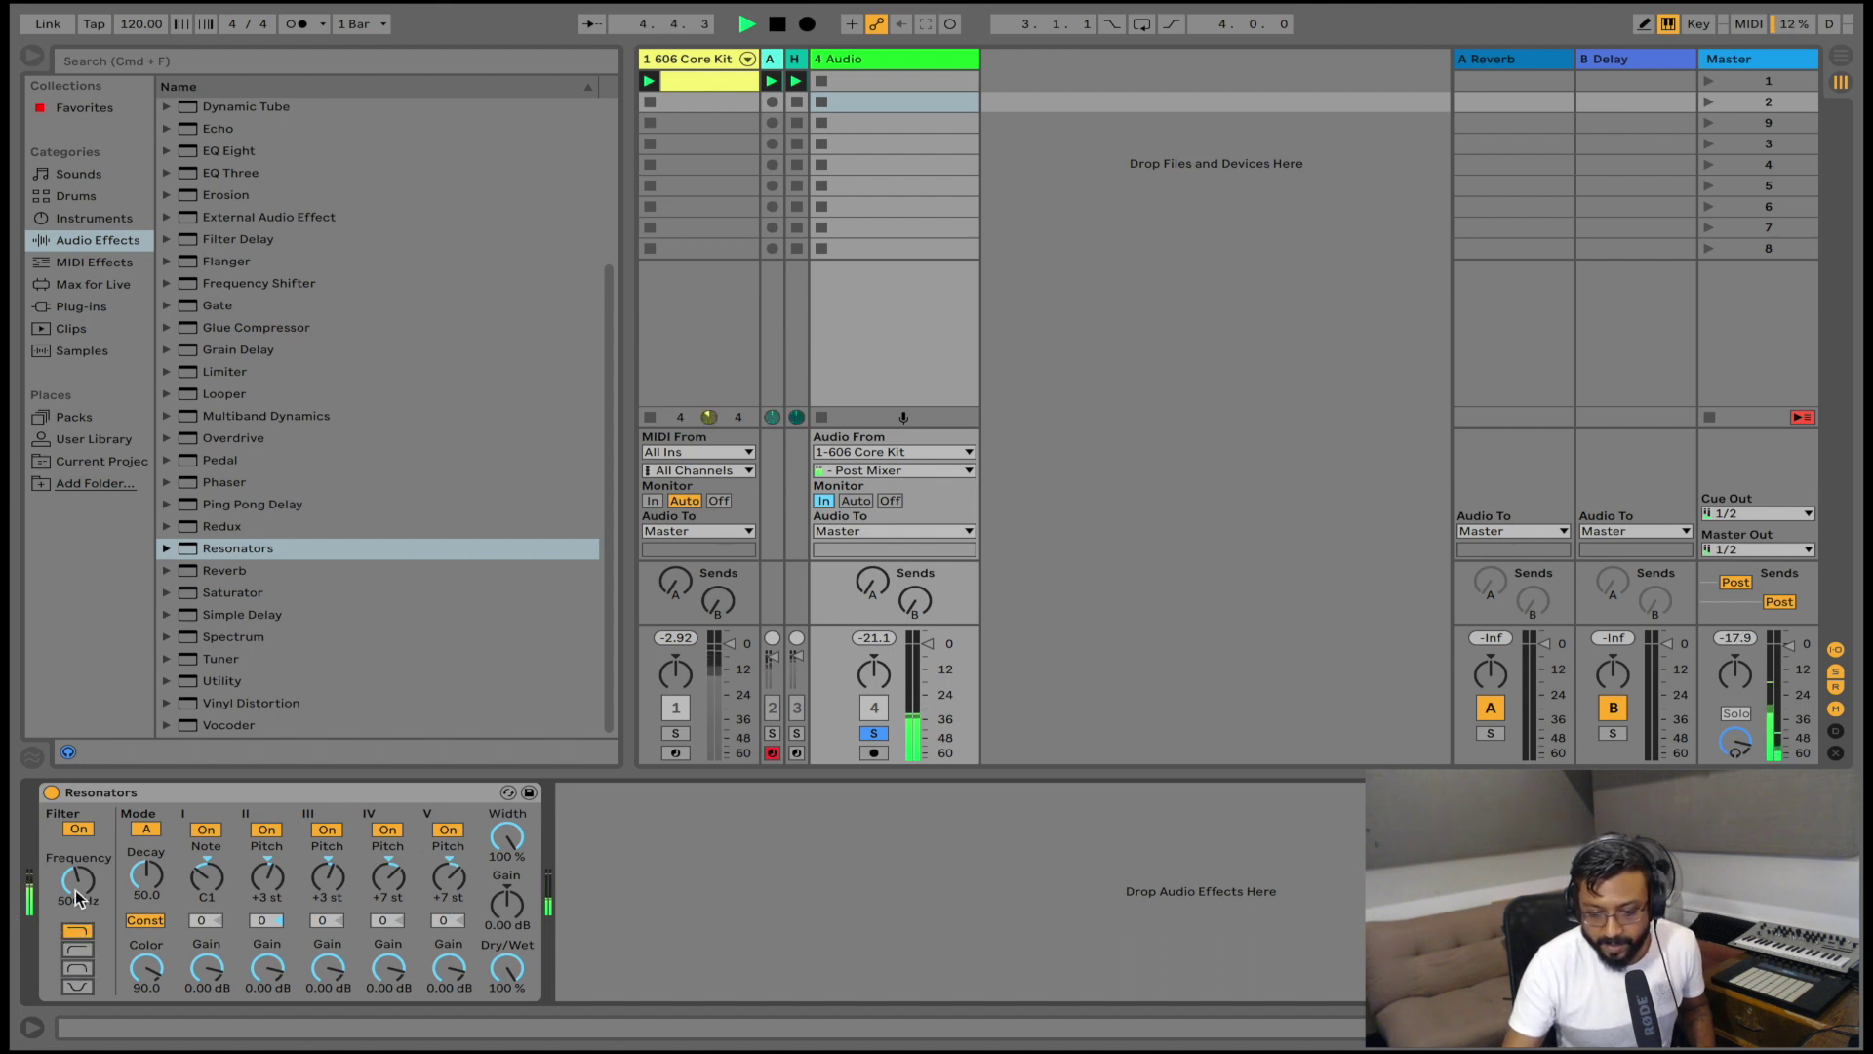
drag(73, 888, 72, 871)
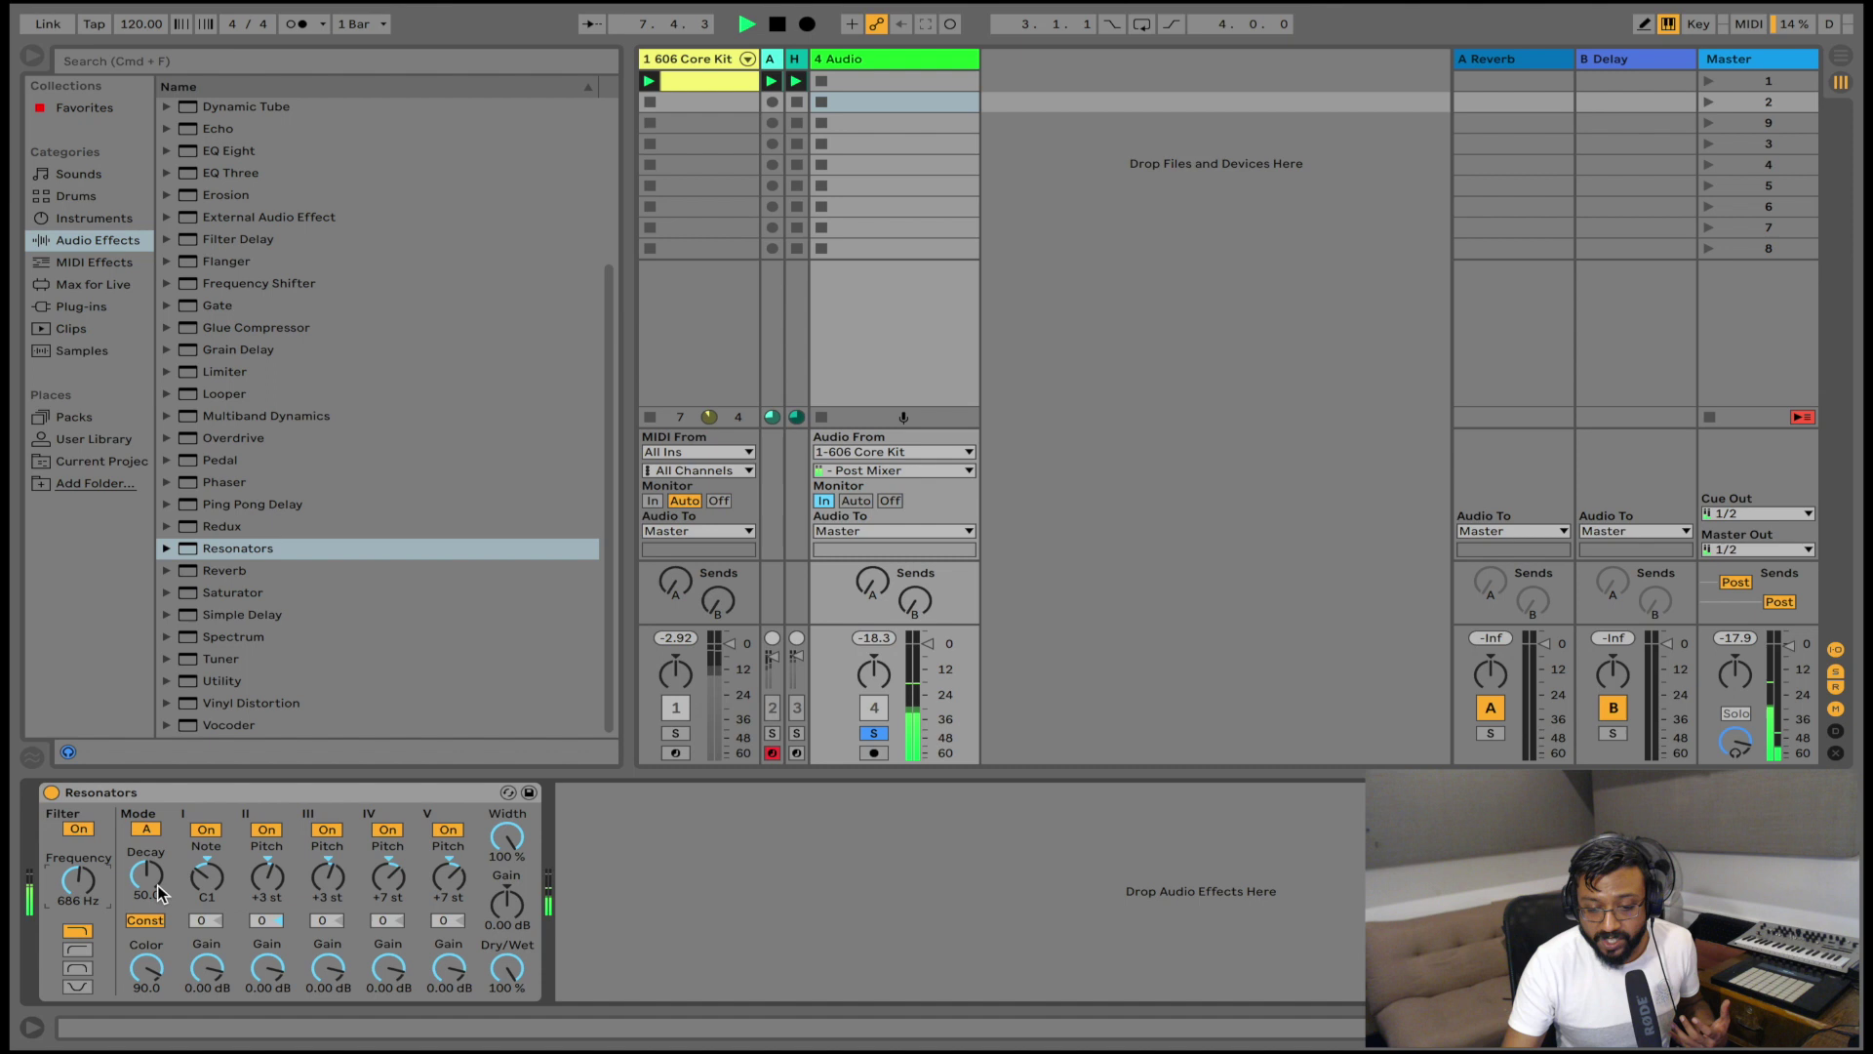
drag(154, 890, 155, 885)
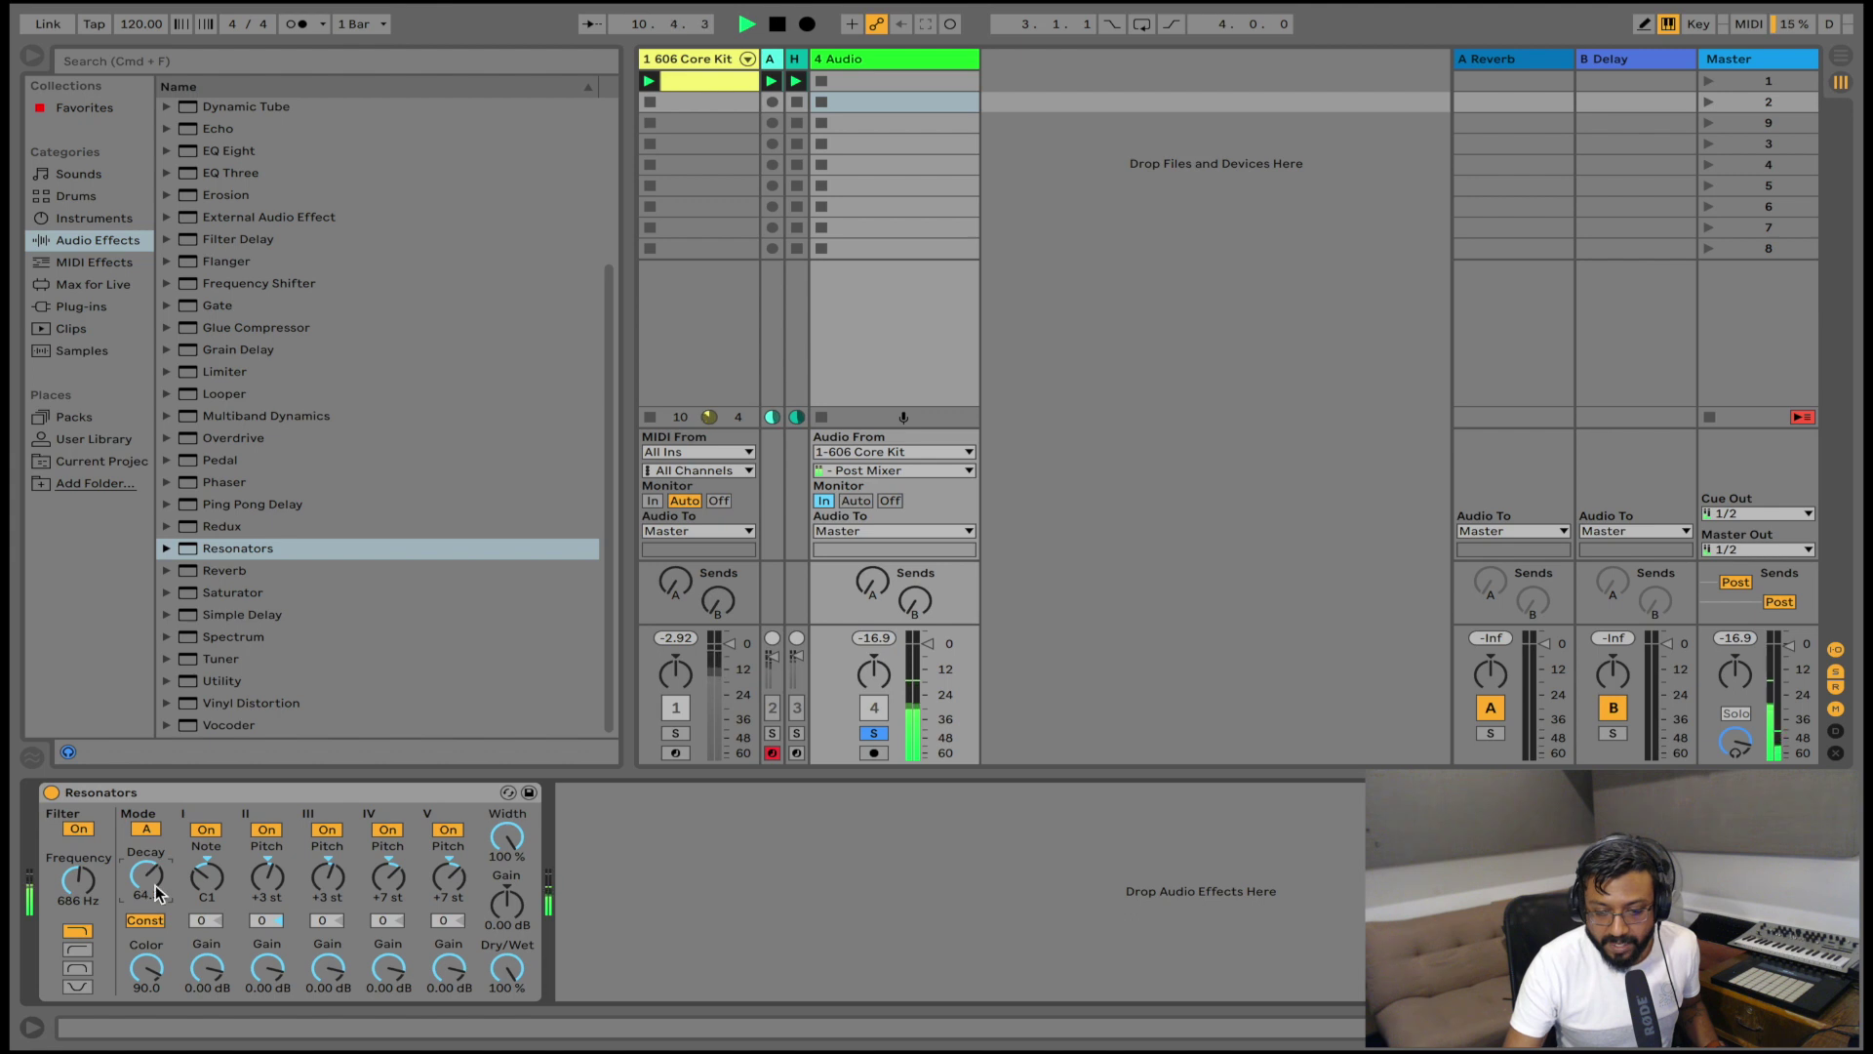
mouse_move(148, 967)
mouse_down()
mouse_move(147, 985)
mouse_move(156, 972)
mouse_up()
drag(513, 907, 513, 900)
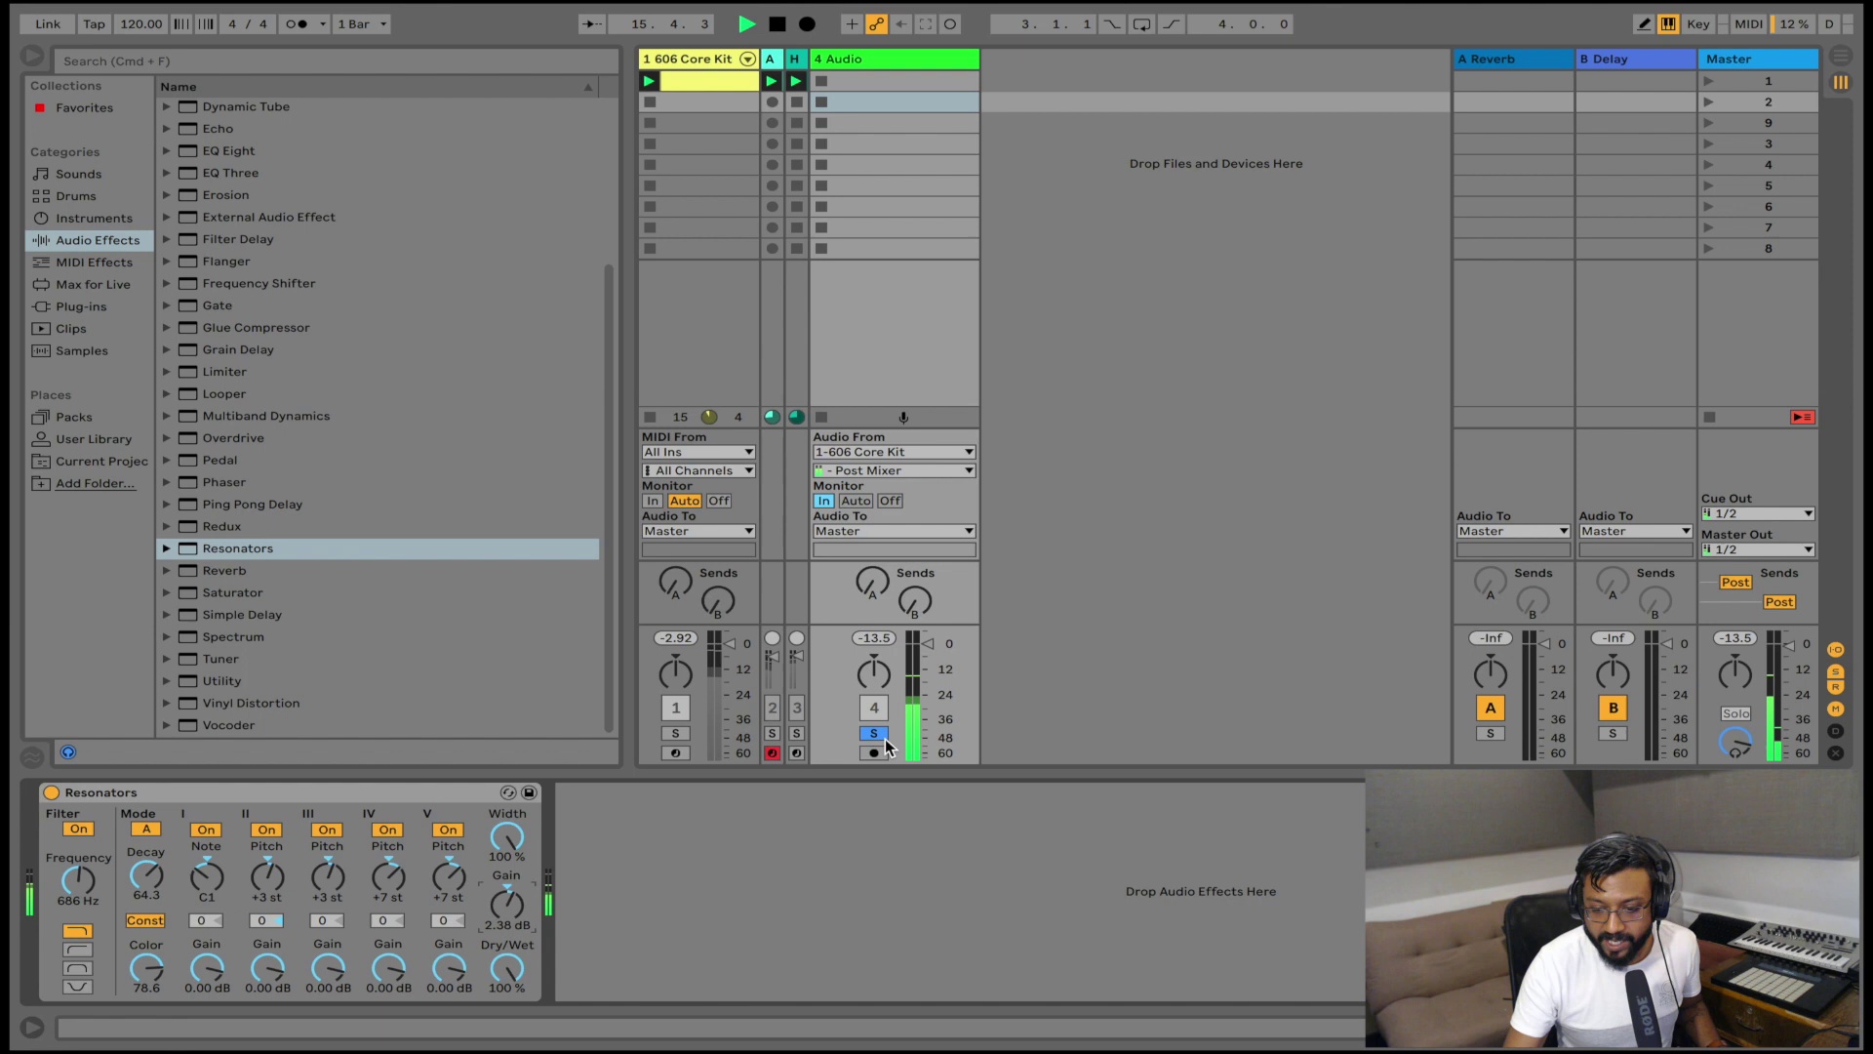
- Unsolo track 4, settle Color at 73.0 and Decay at 58.7, and stop playback
click(878, 736)
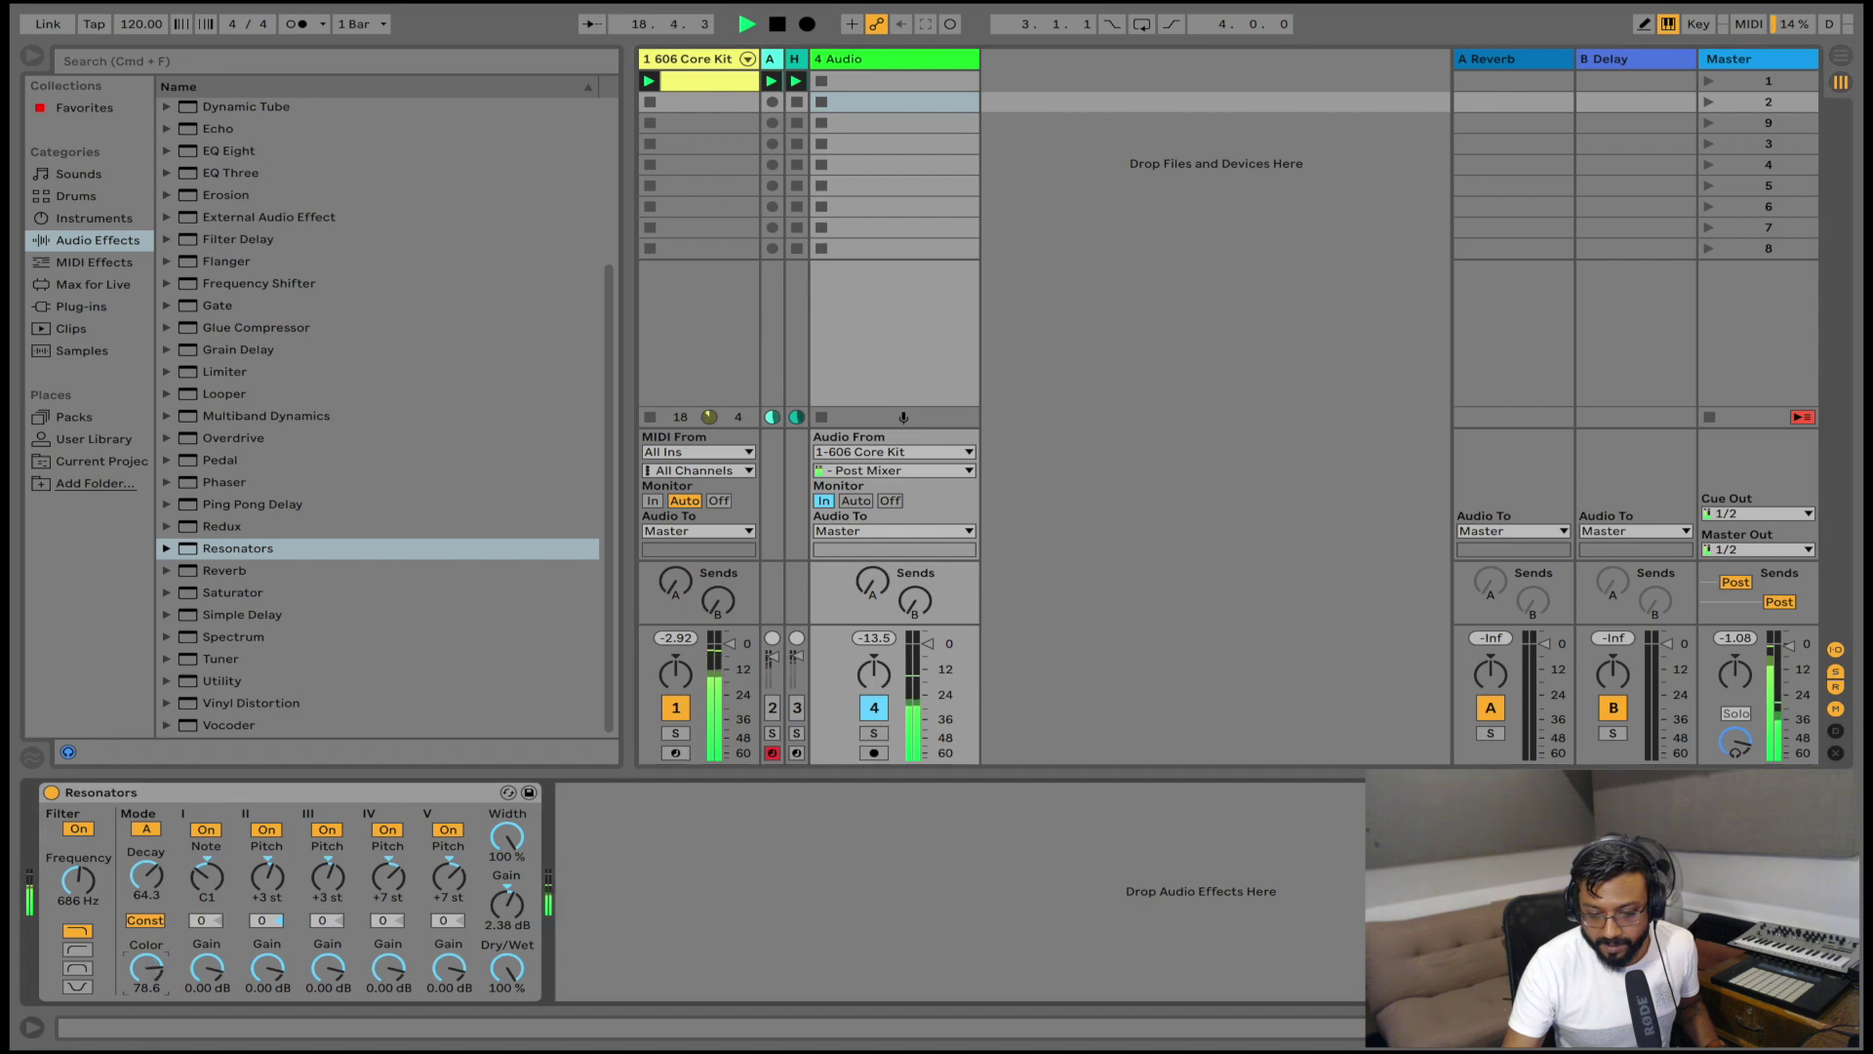
mouse_move(148, 966)
mouse_down()
mouse_move(148, 985)
mouse_move(147, 962)
mouse_up()
click(147, 875)
drag(147, 875, 141, 883)
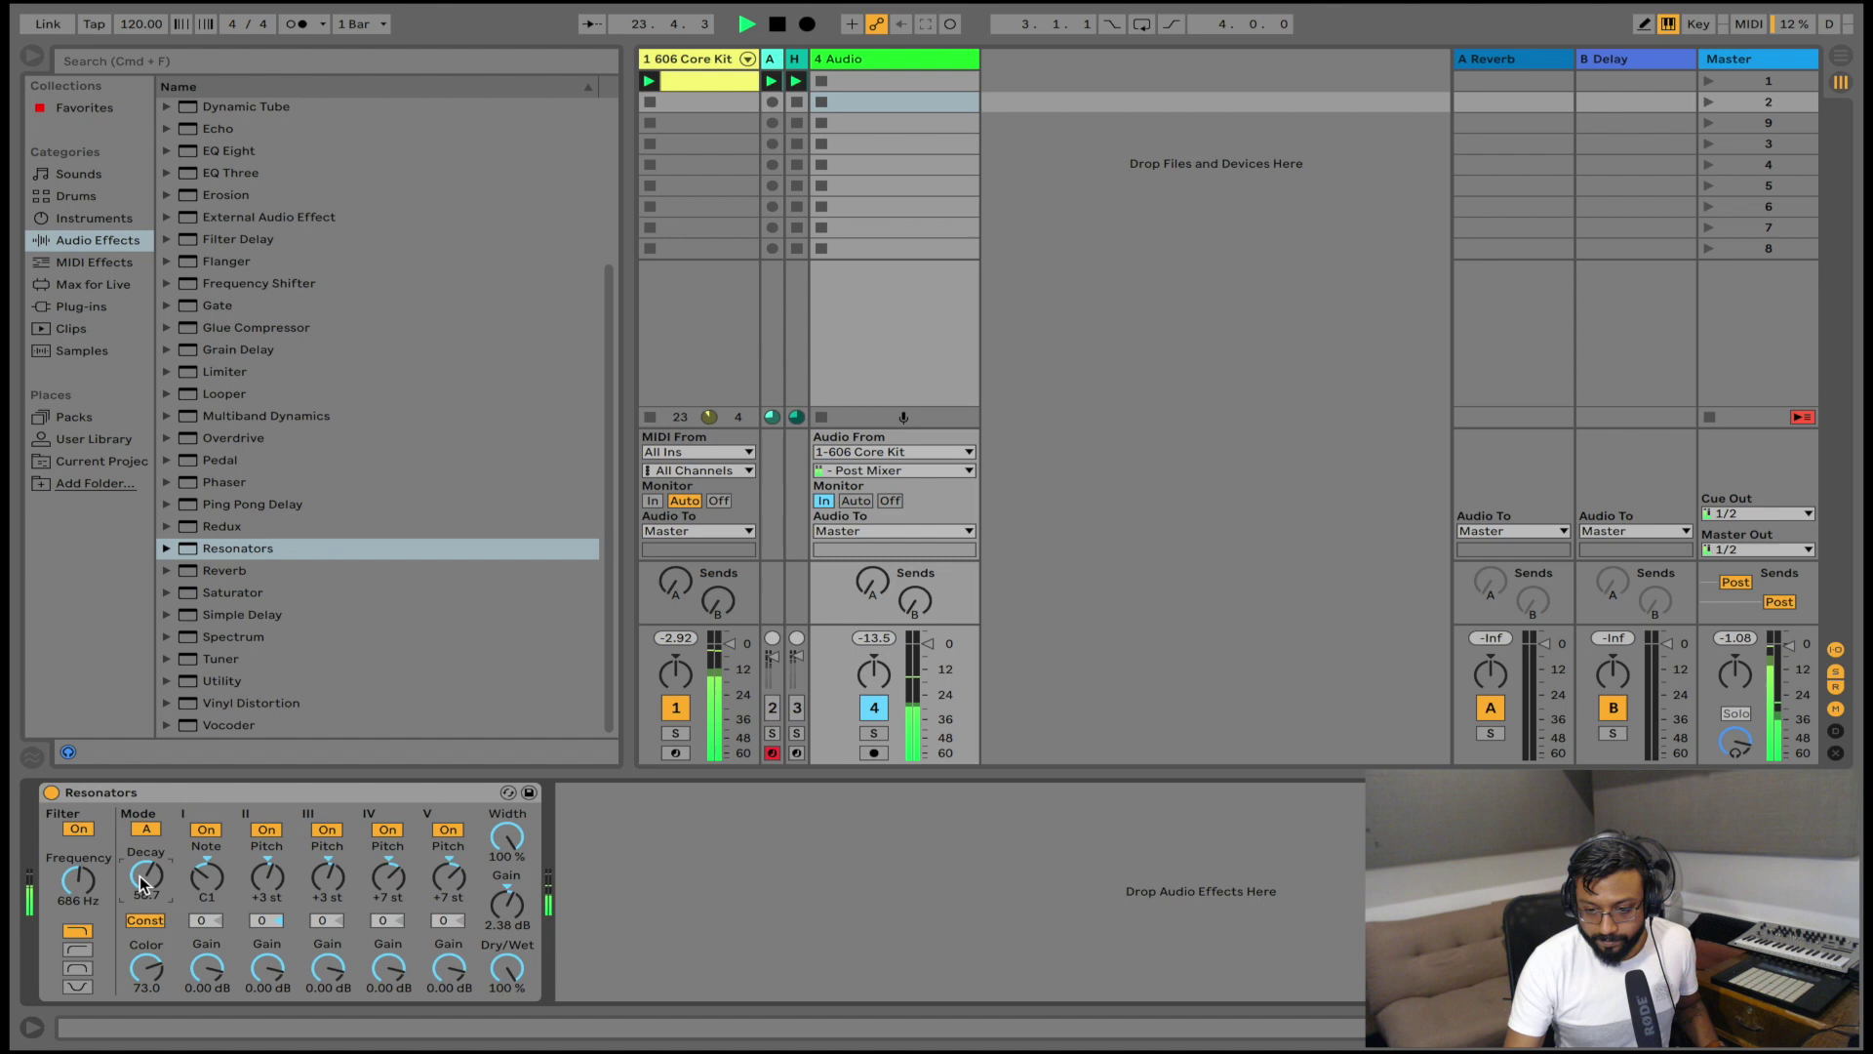
key(space)
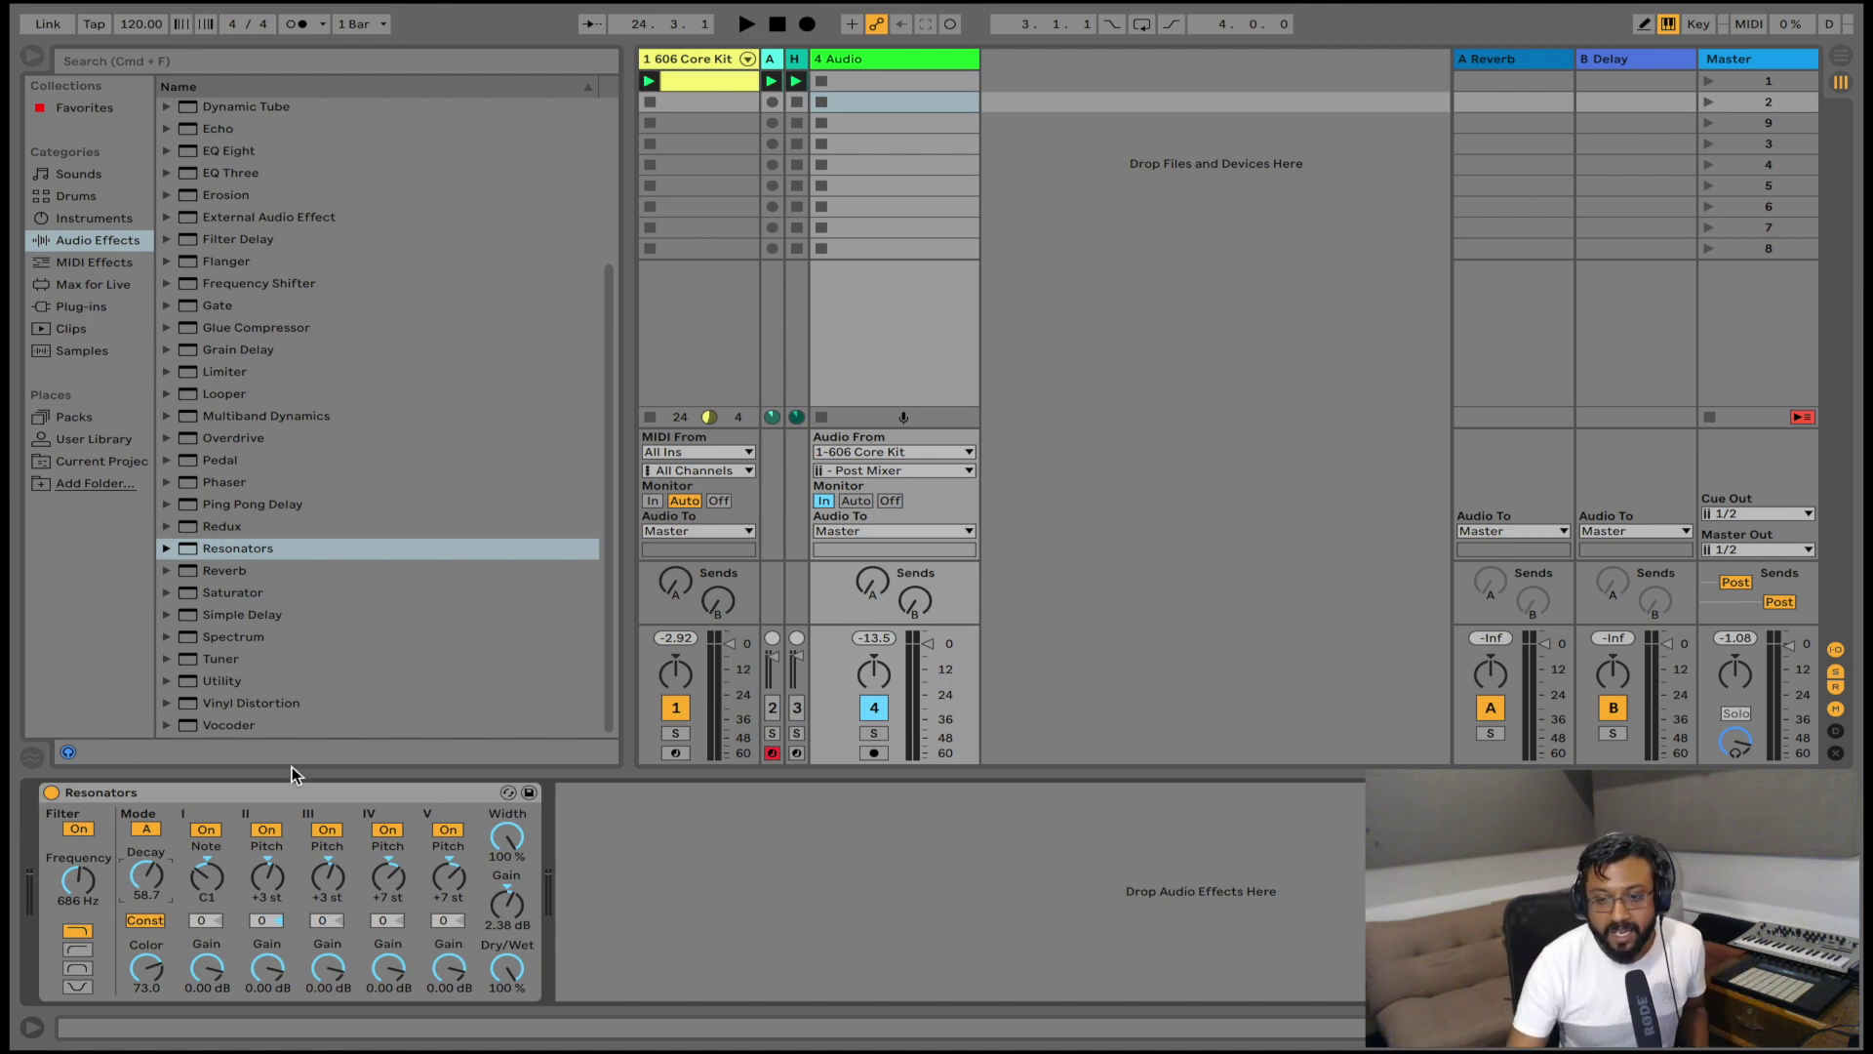
- Insert audio track 5 and load Resonators onto it
right_click(1010, 76)
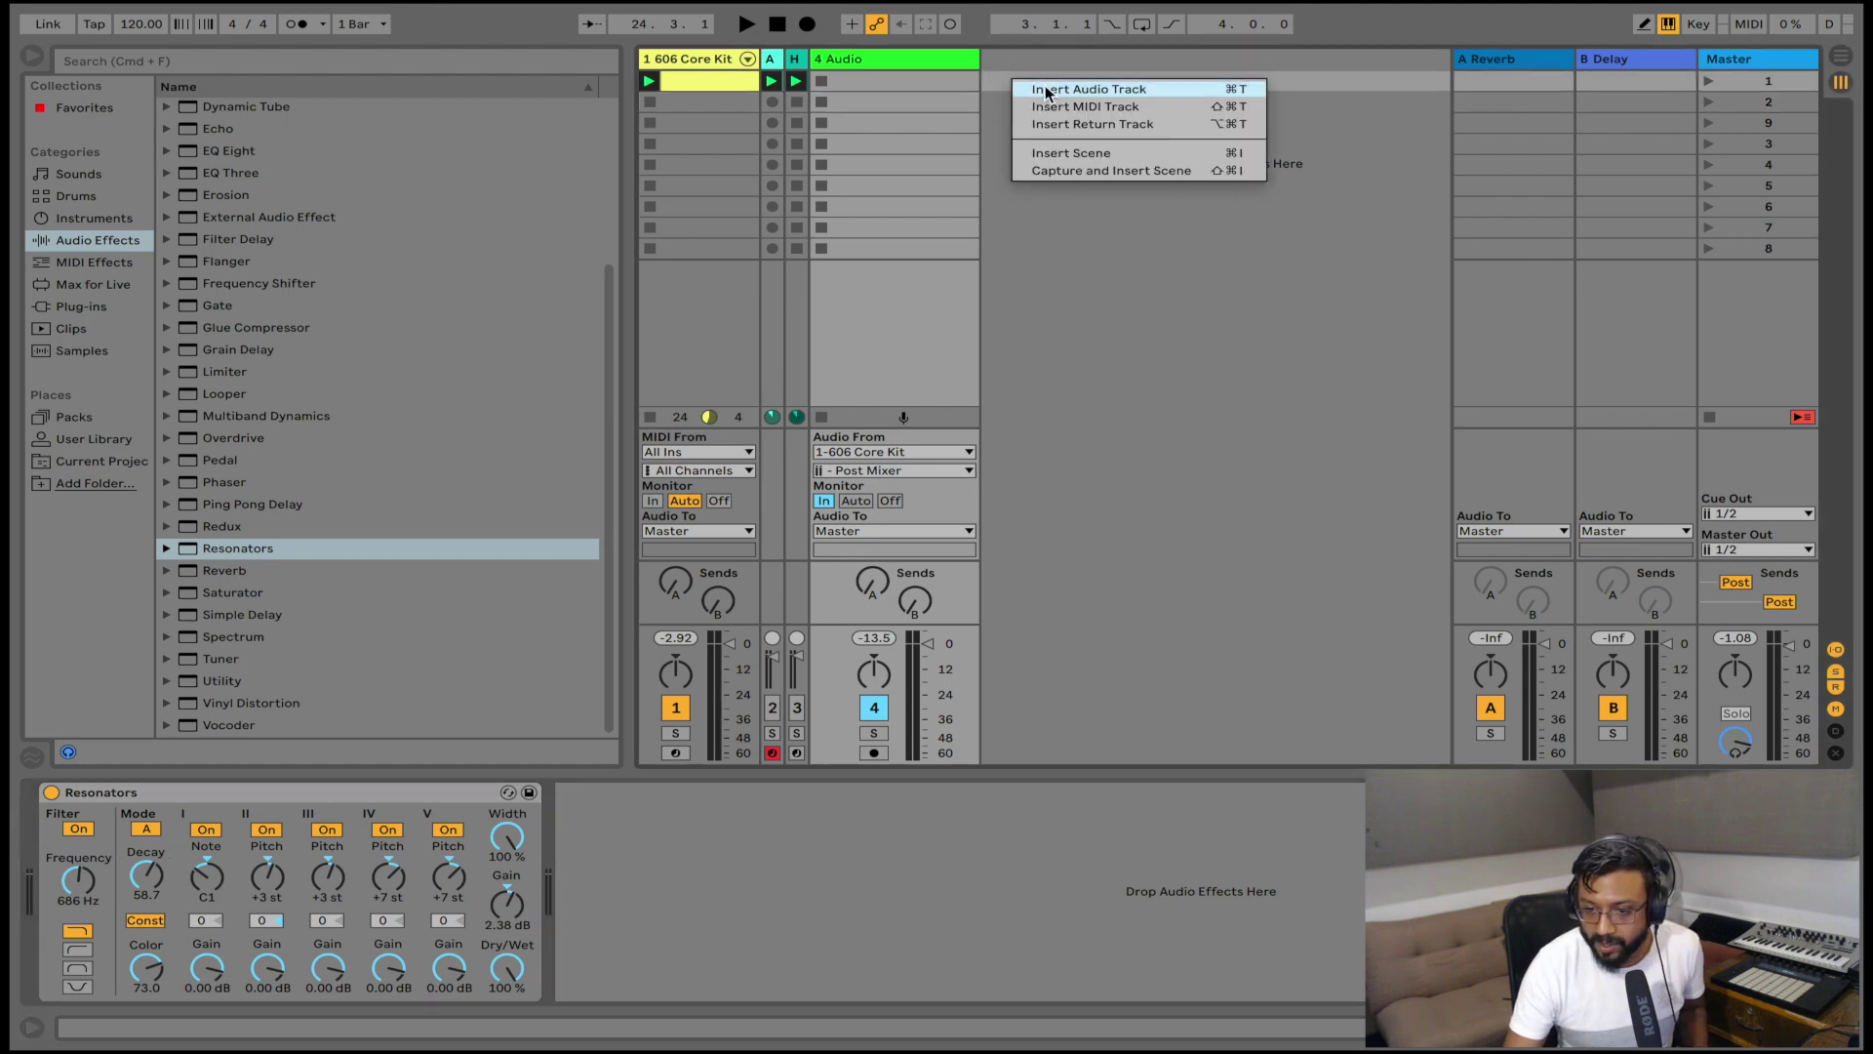
click(1045, 88)
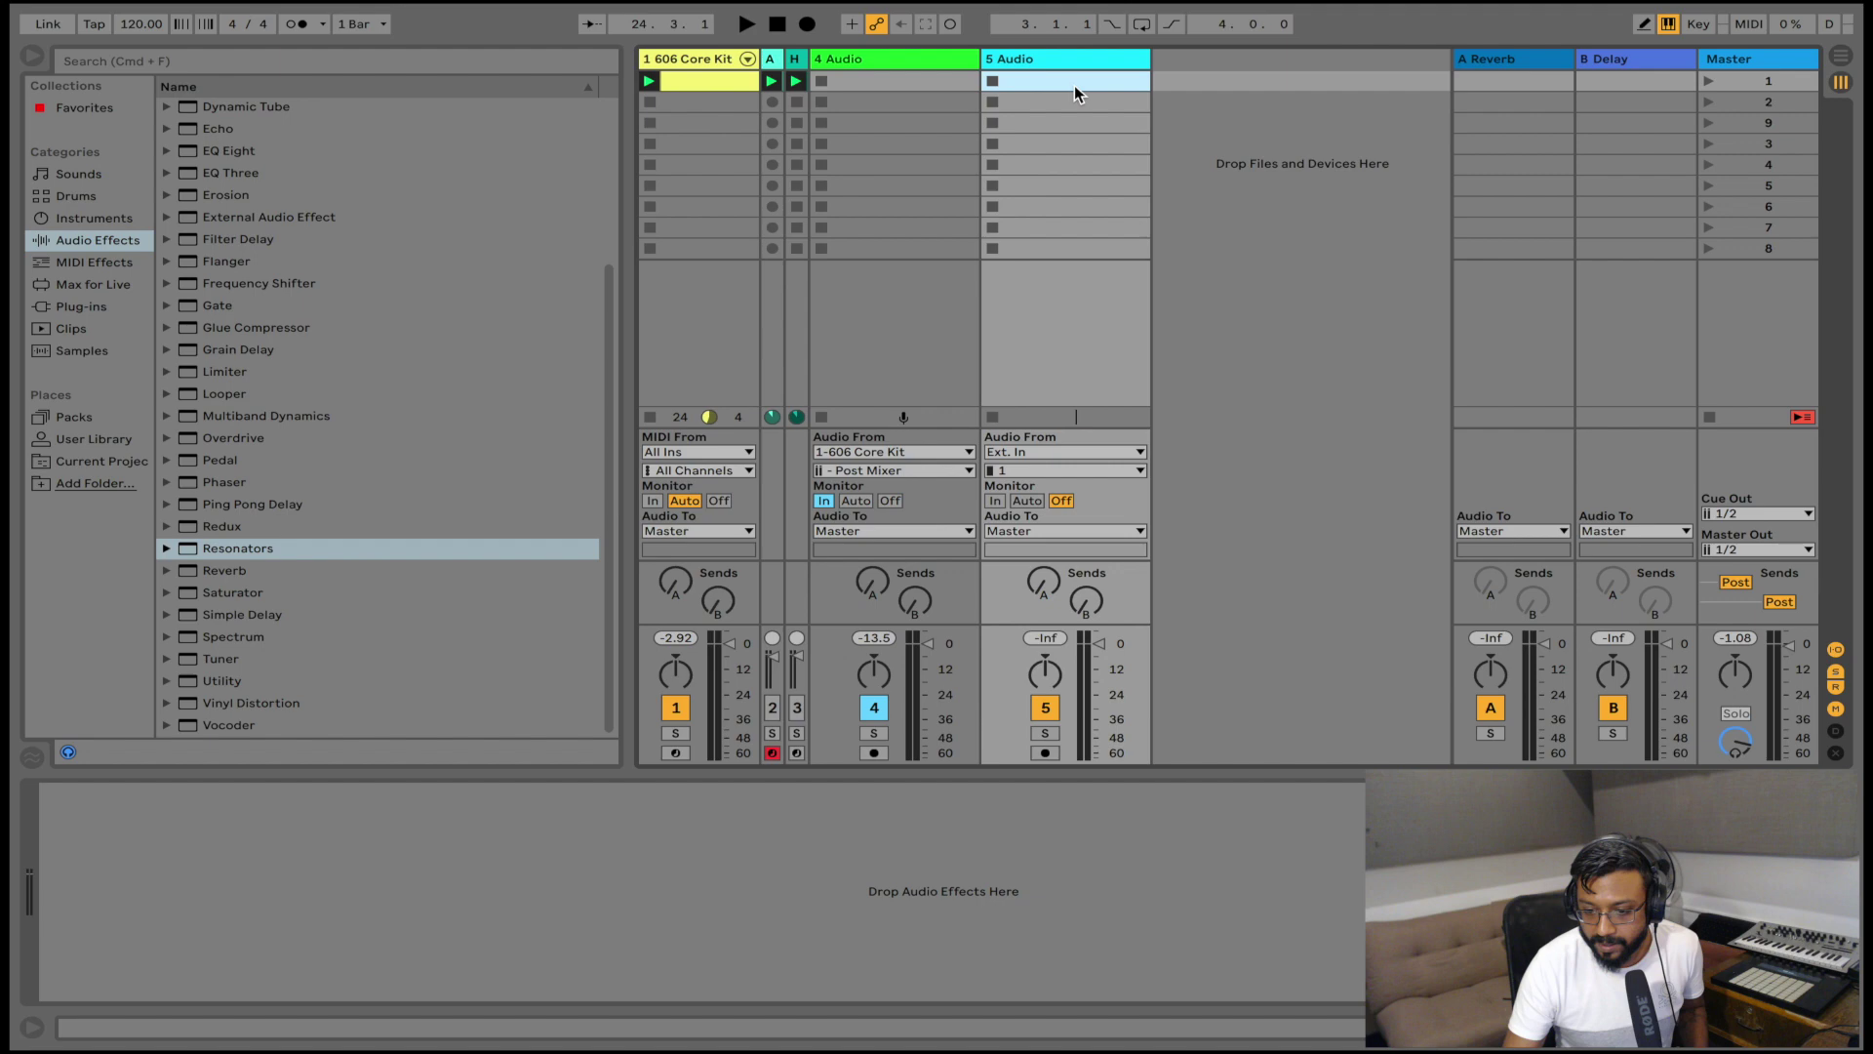
double_click(220, 550)
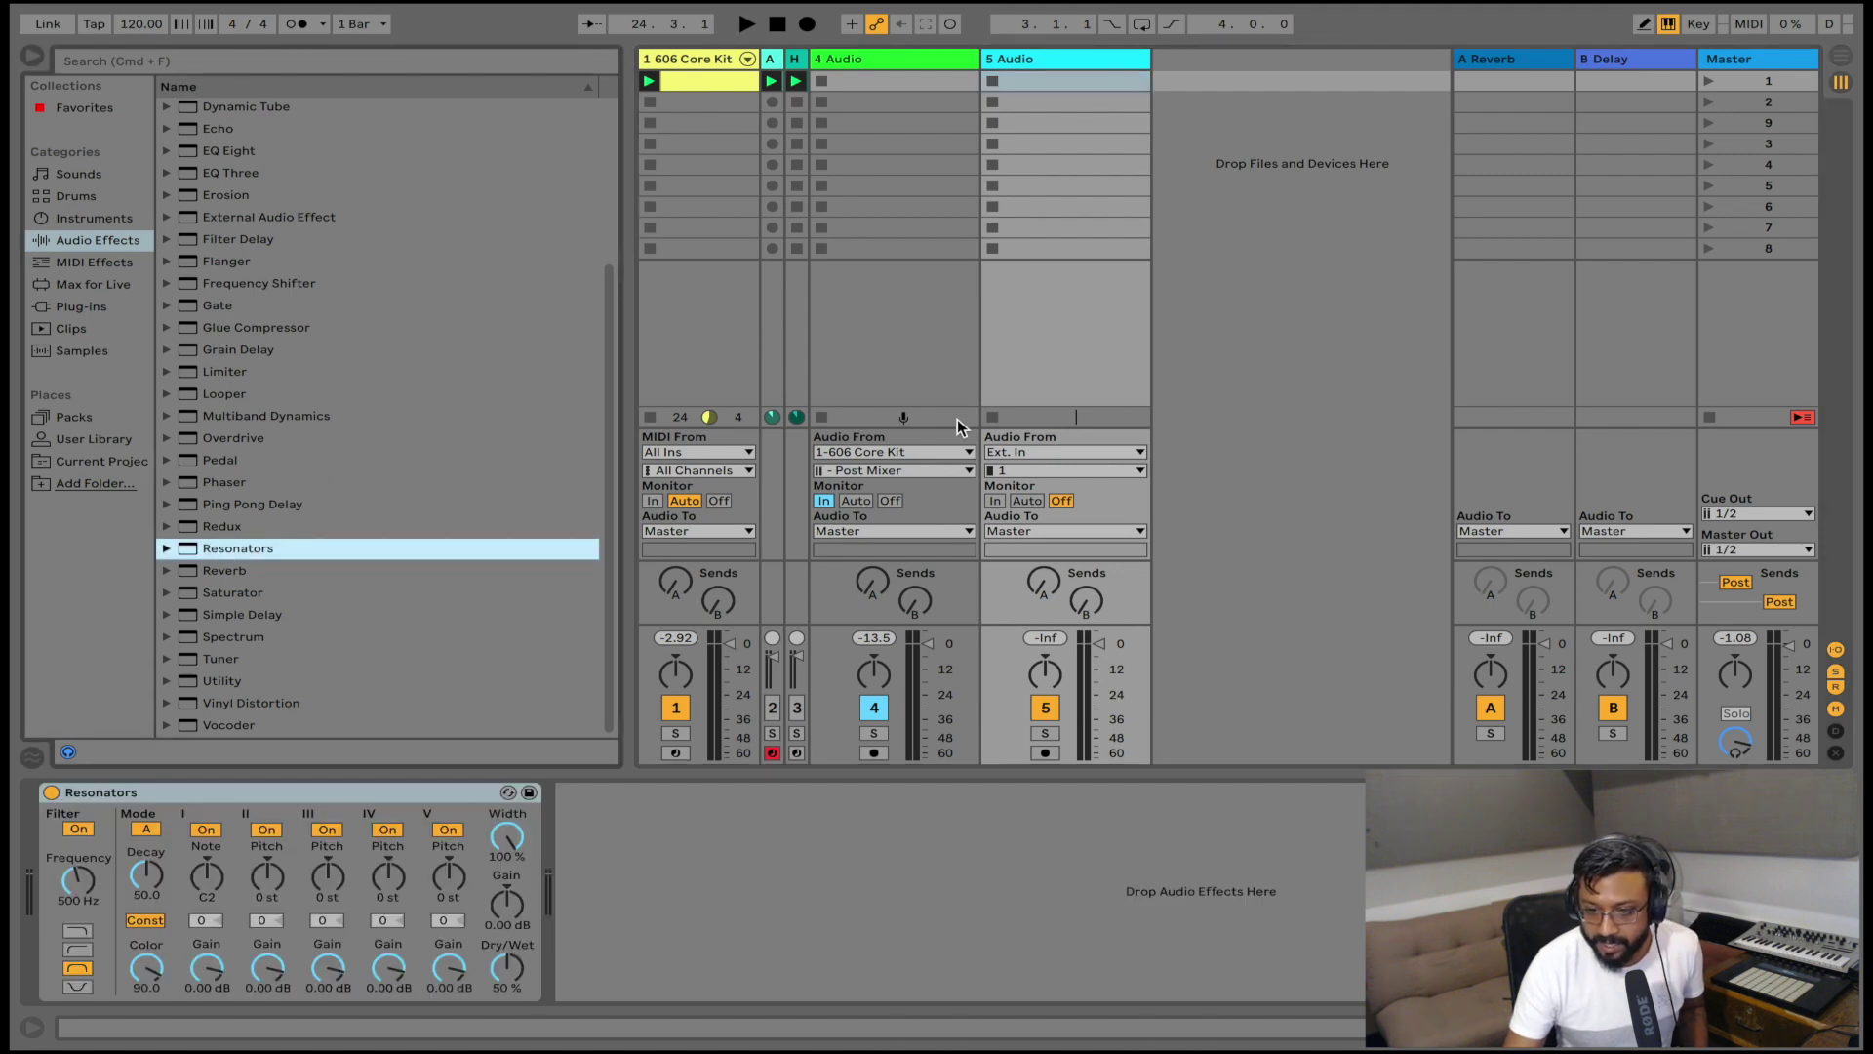
- Feed track 5 from 1-606 Core Kit's Snare 606 Post Mixer and set Monitor to In
click(1039, 448)
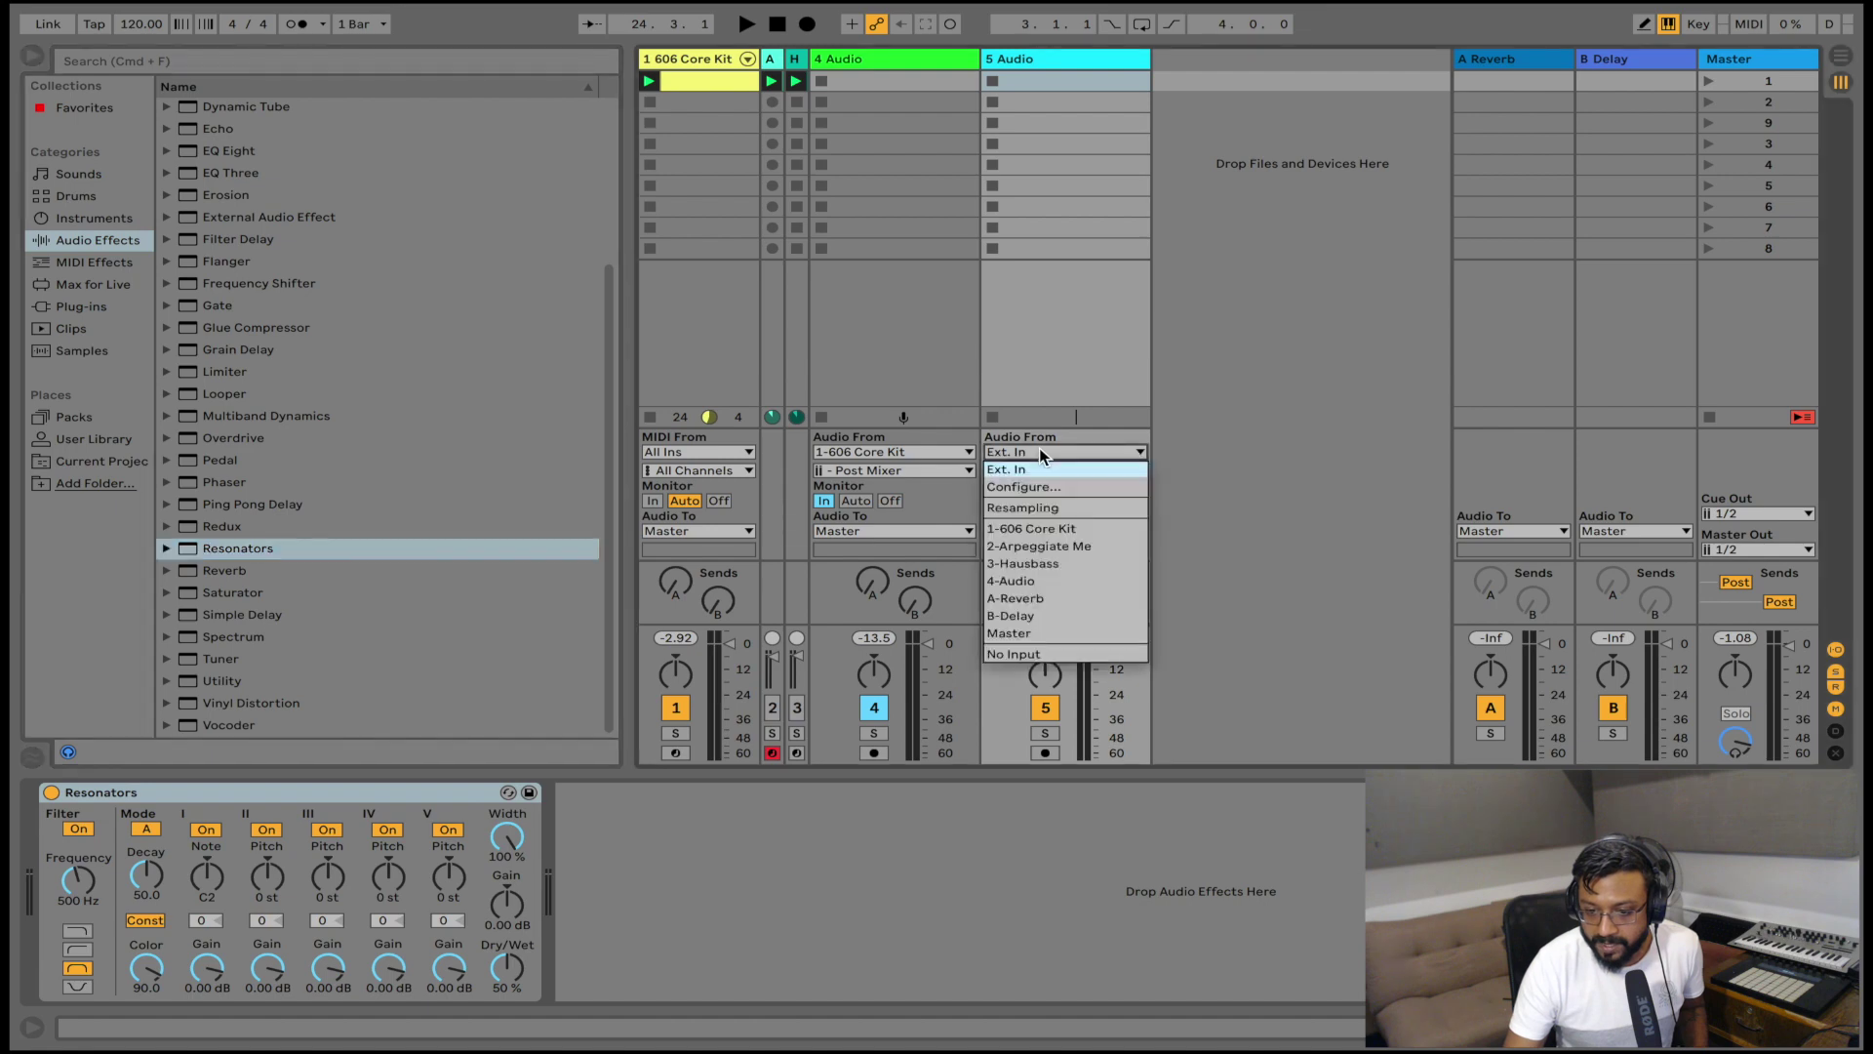
click(1038, 528)
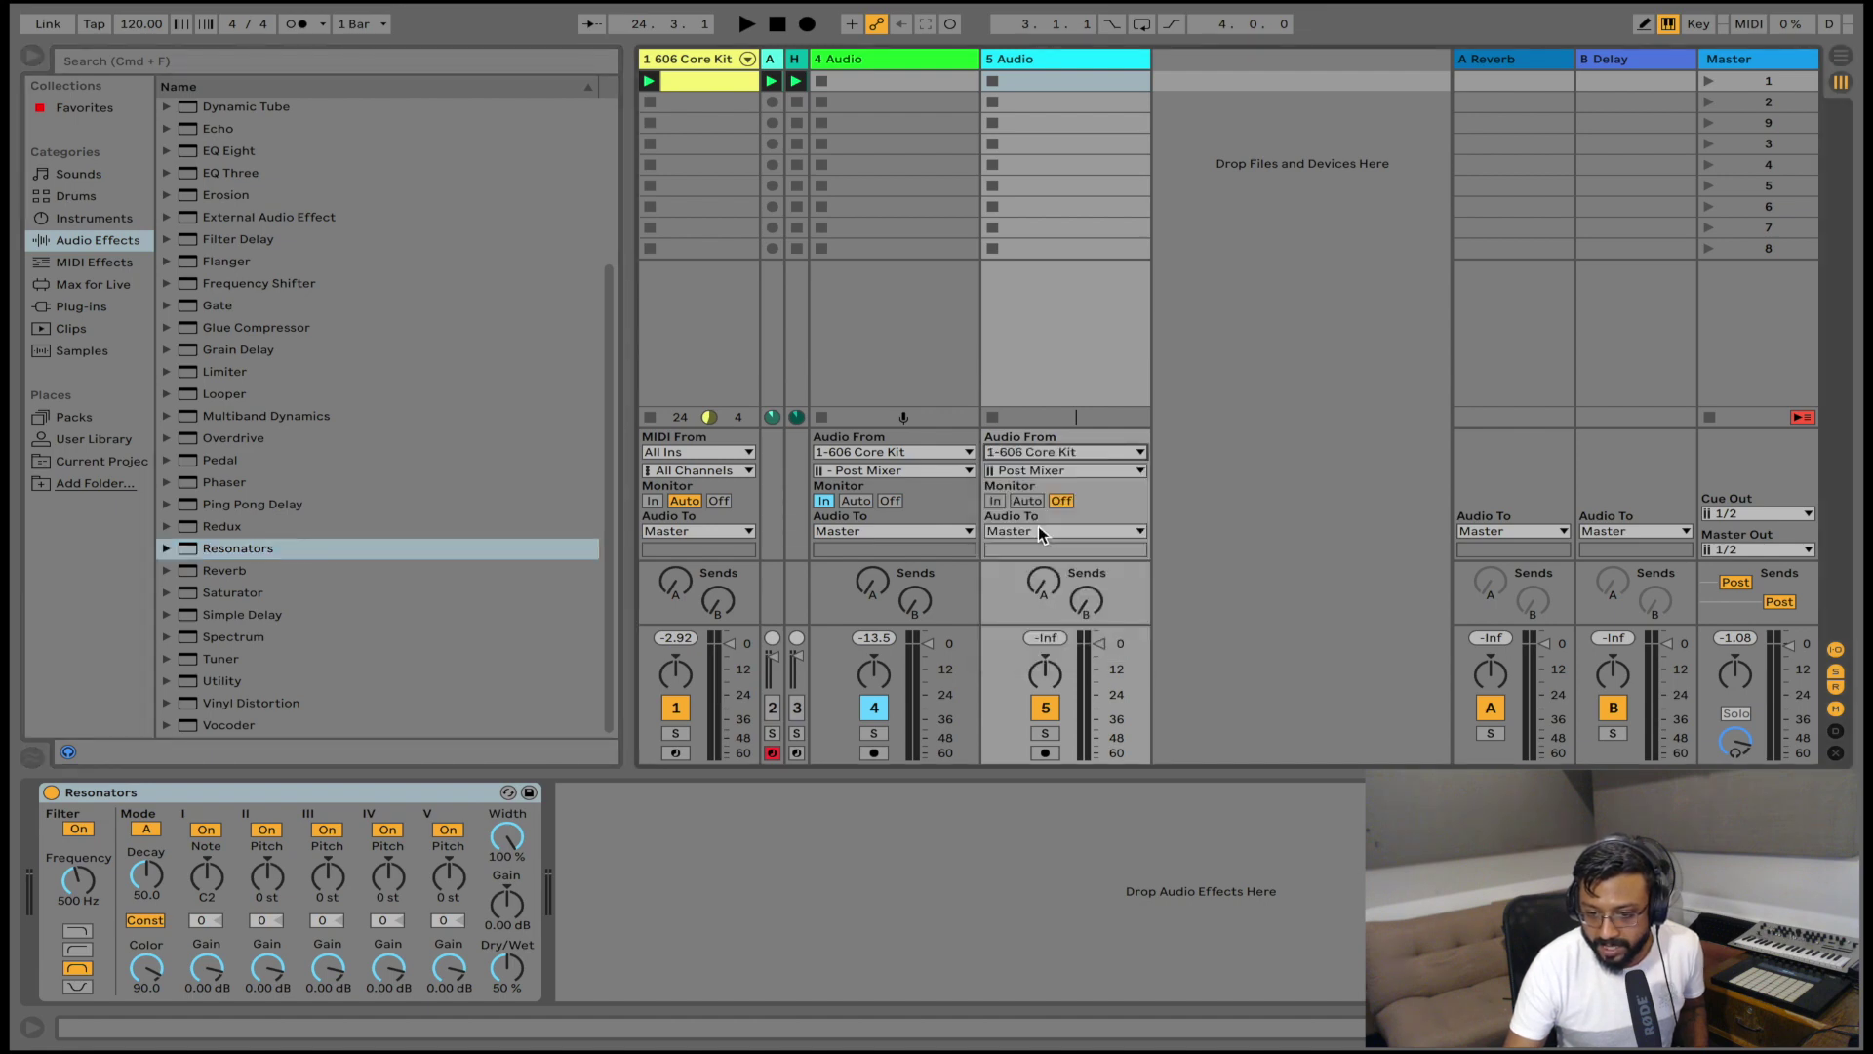
click(1056, 470)
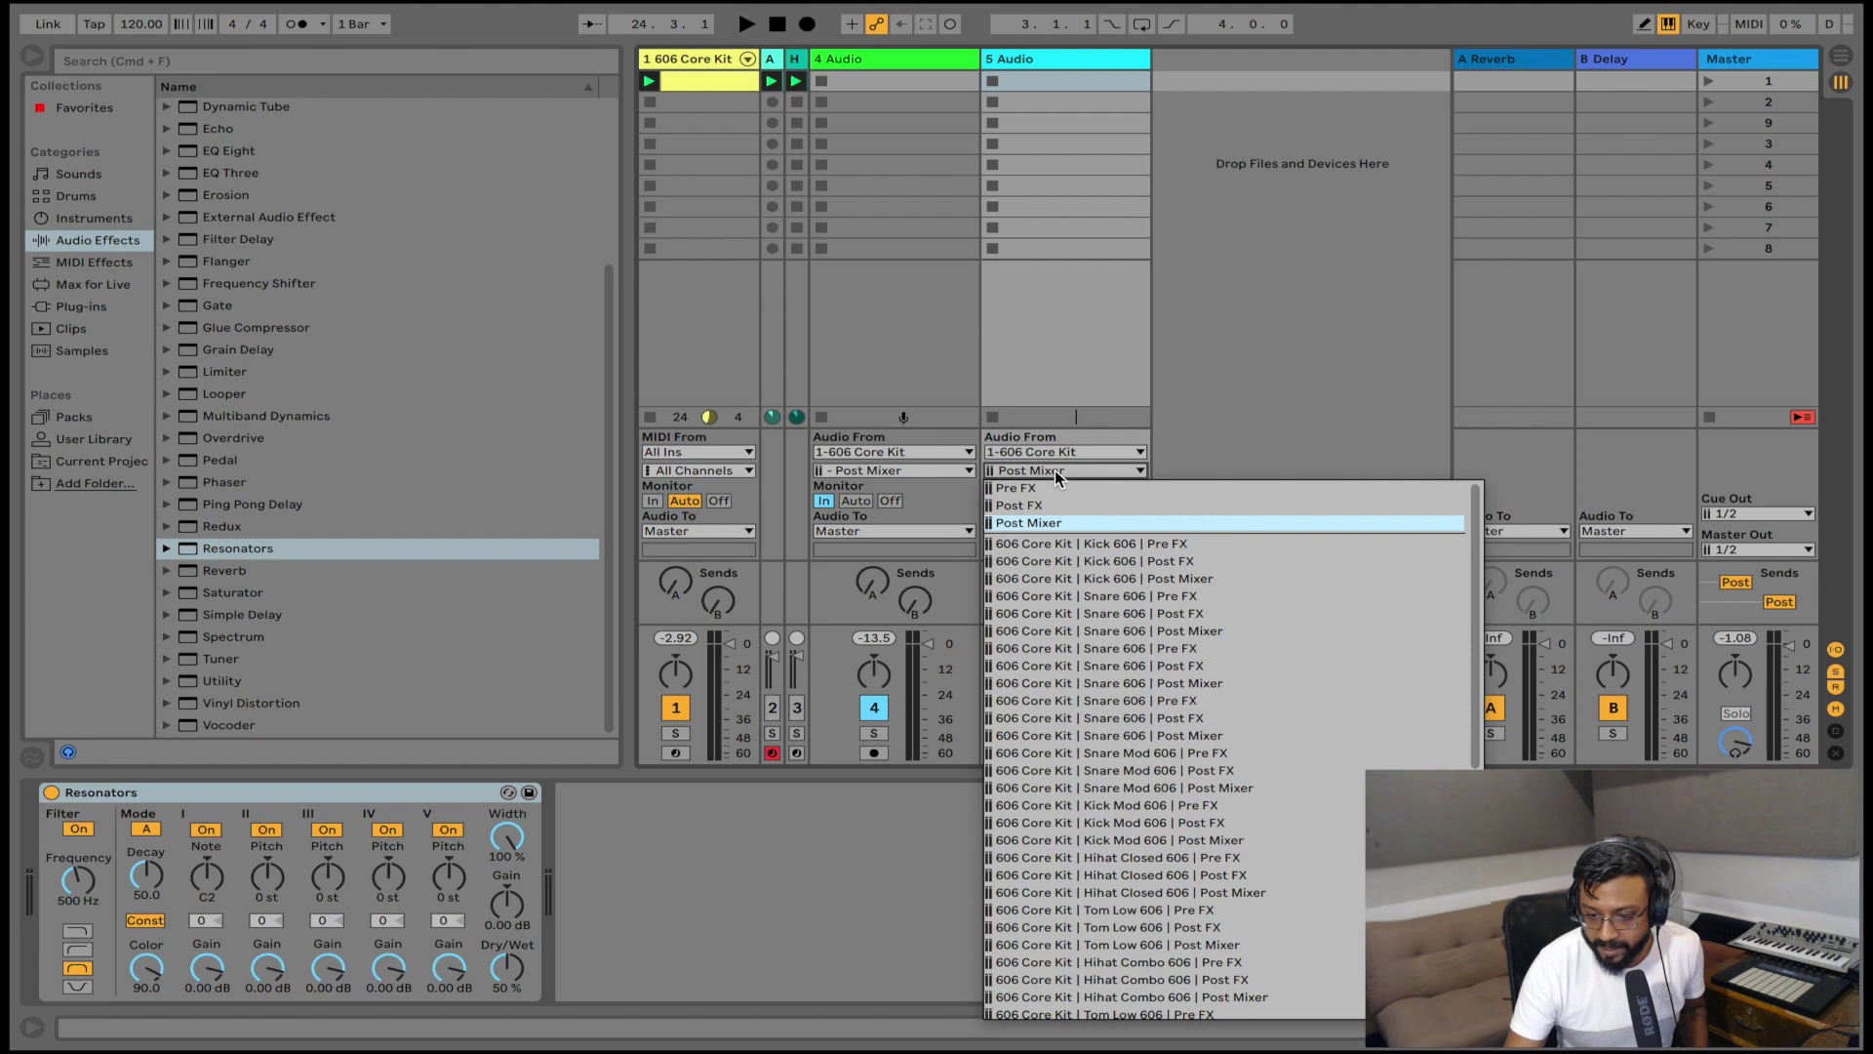
click(1055, 470)
key(space)
click(1056, 470)
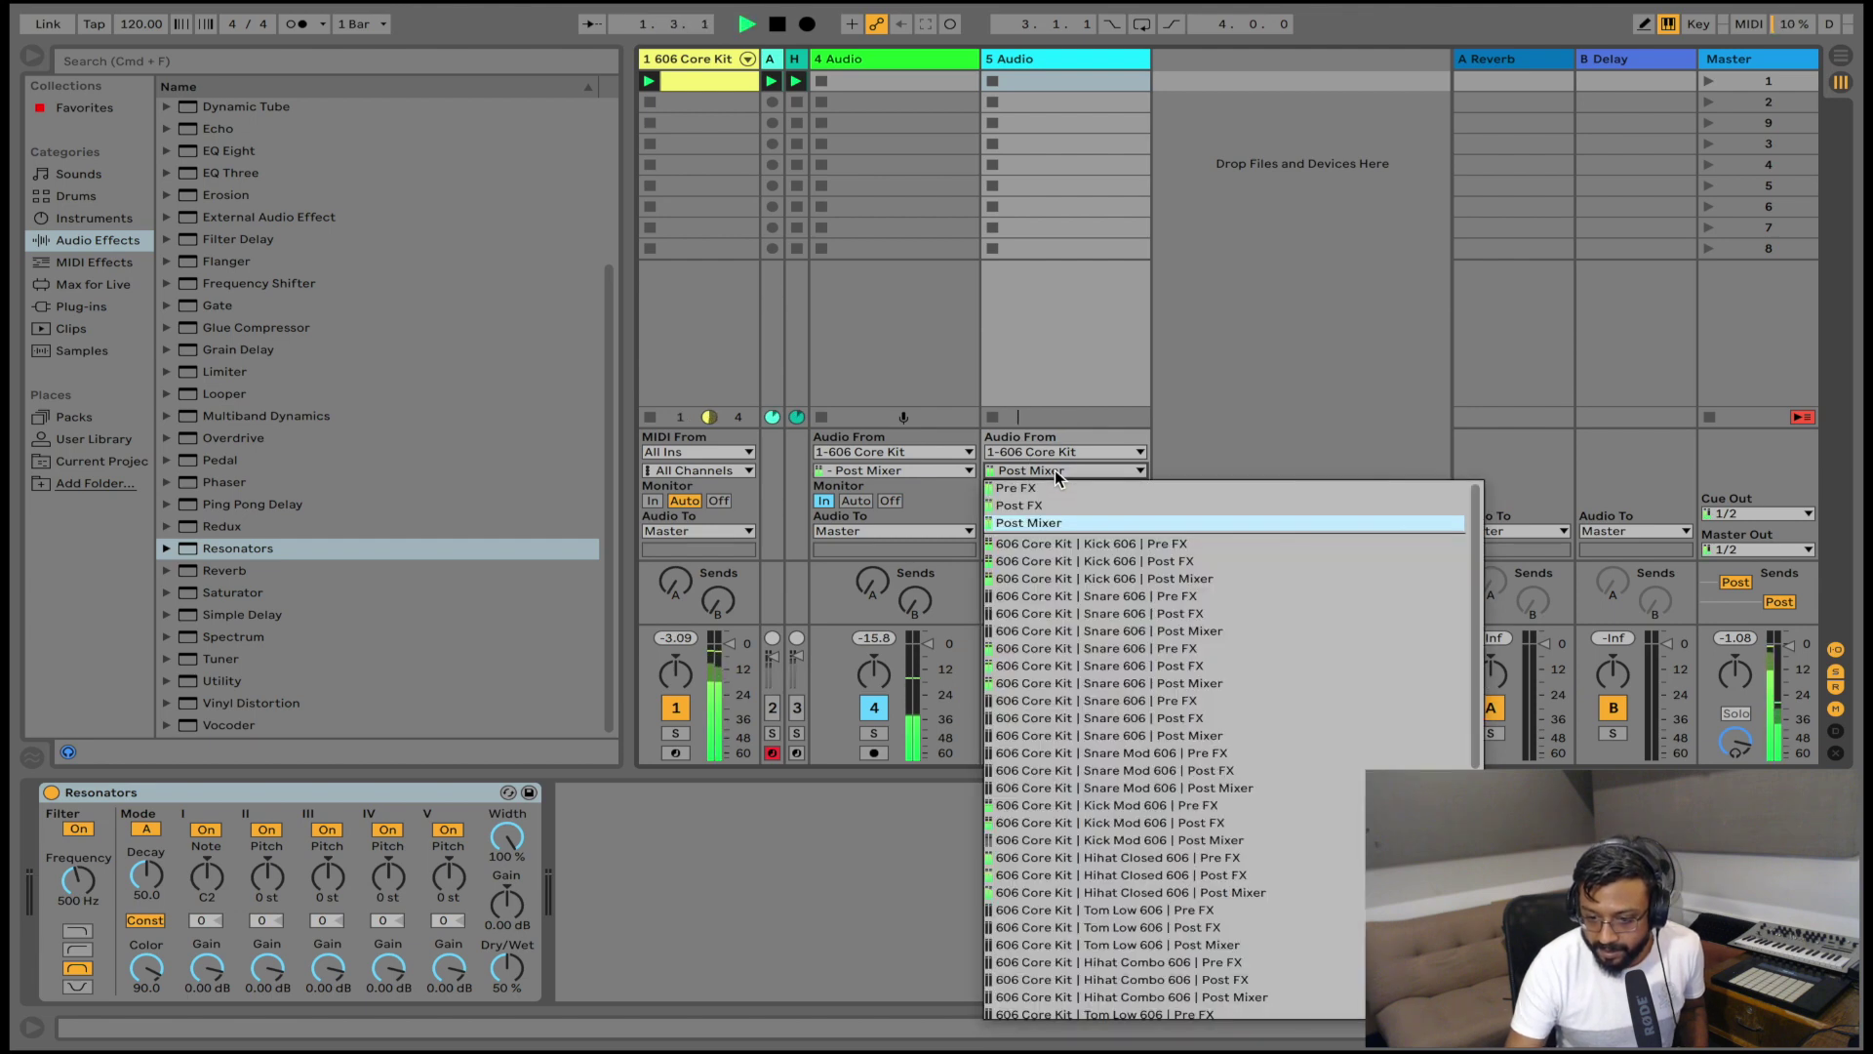
click(1057, 683)
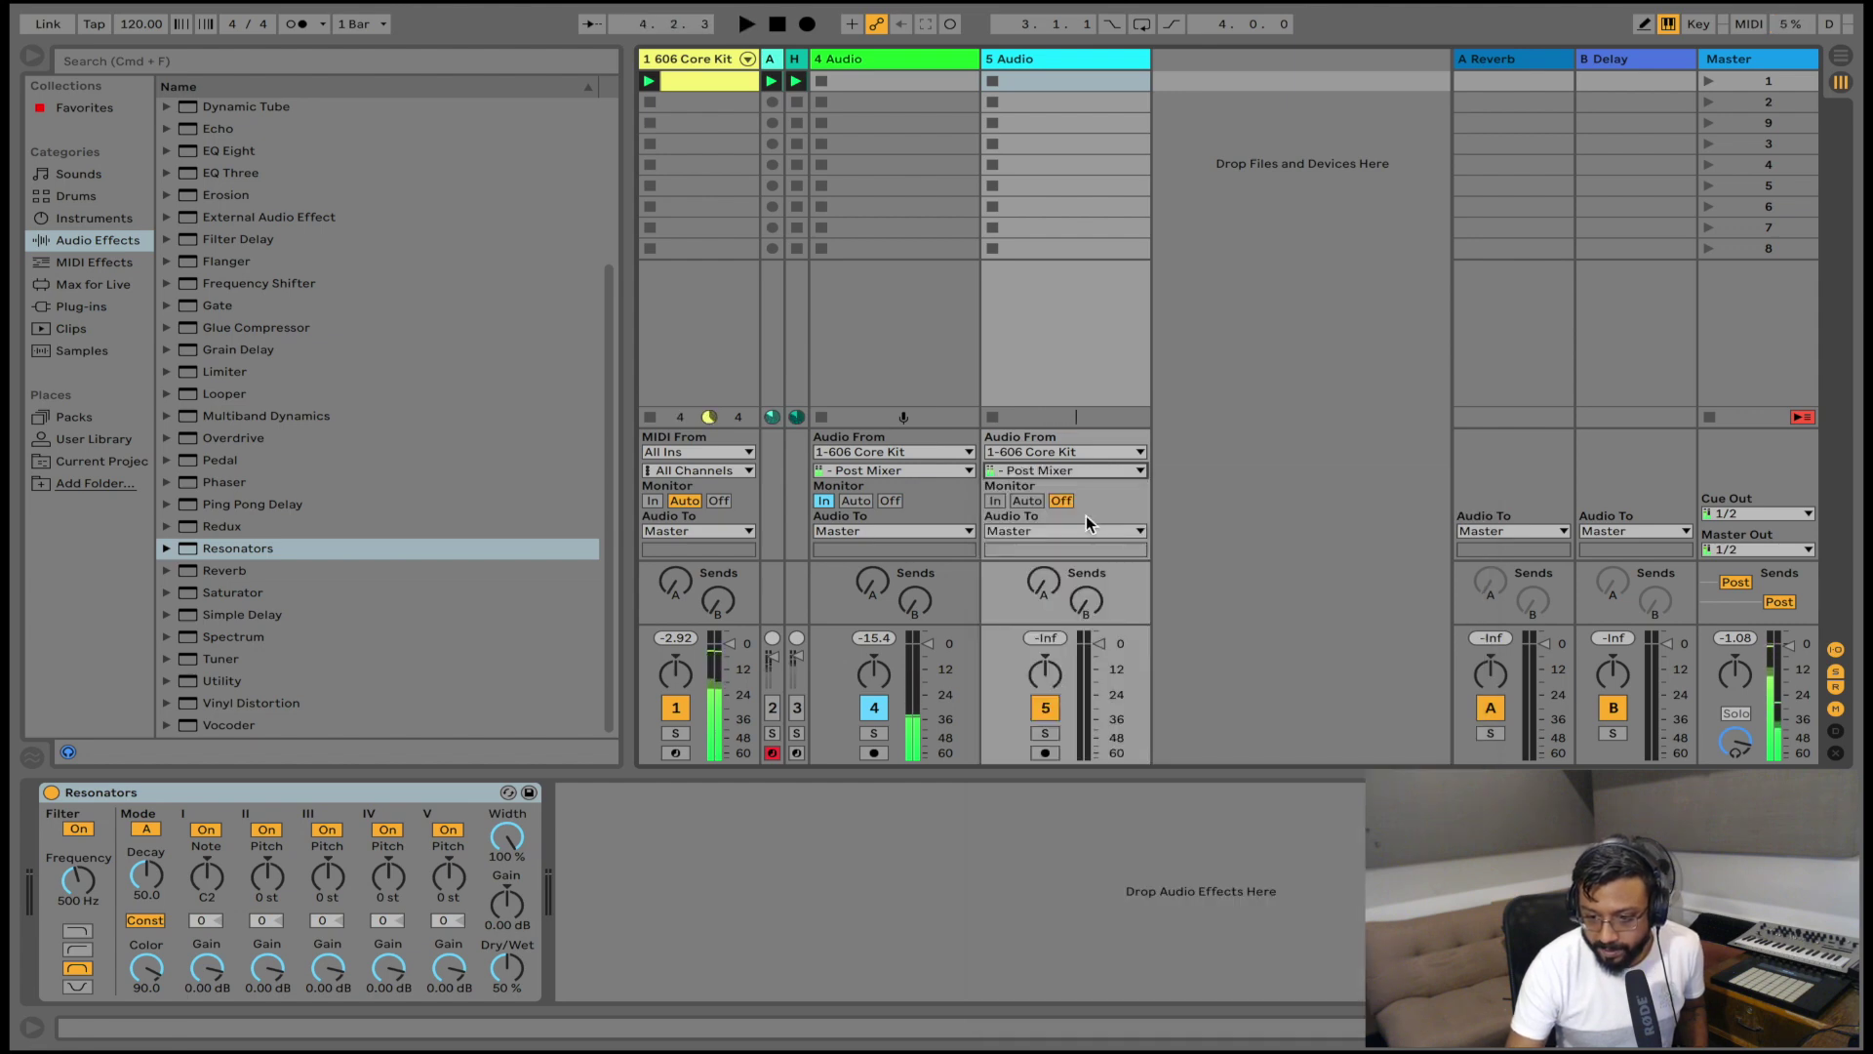
key(space)
click(995, 501)
key(space)
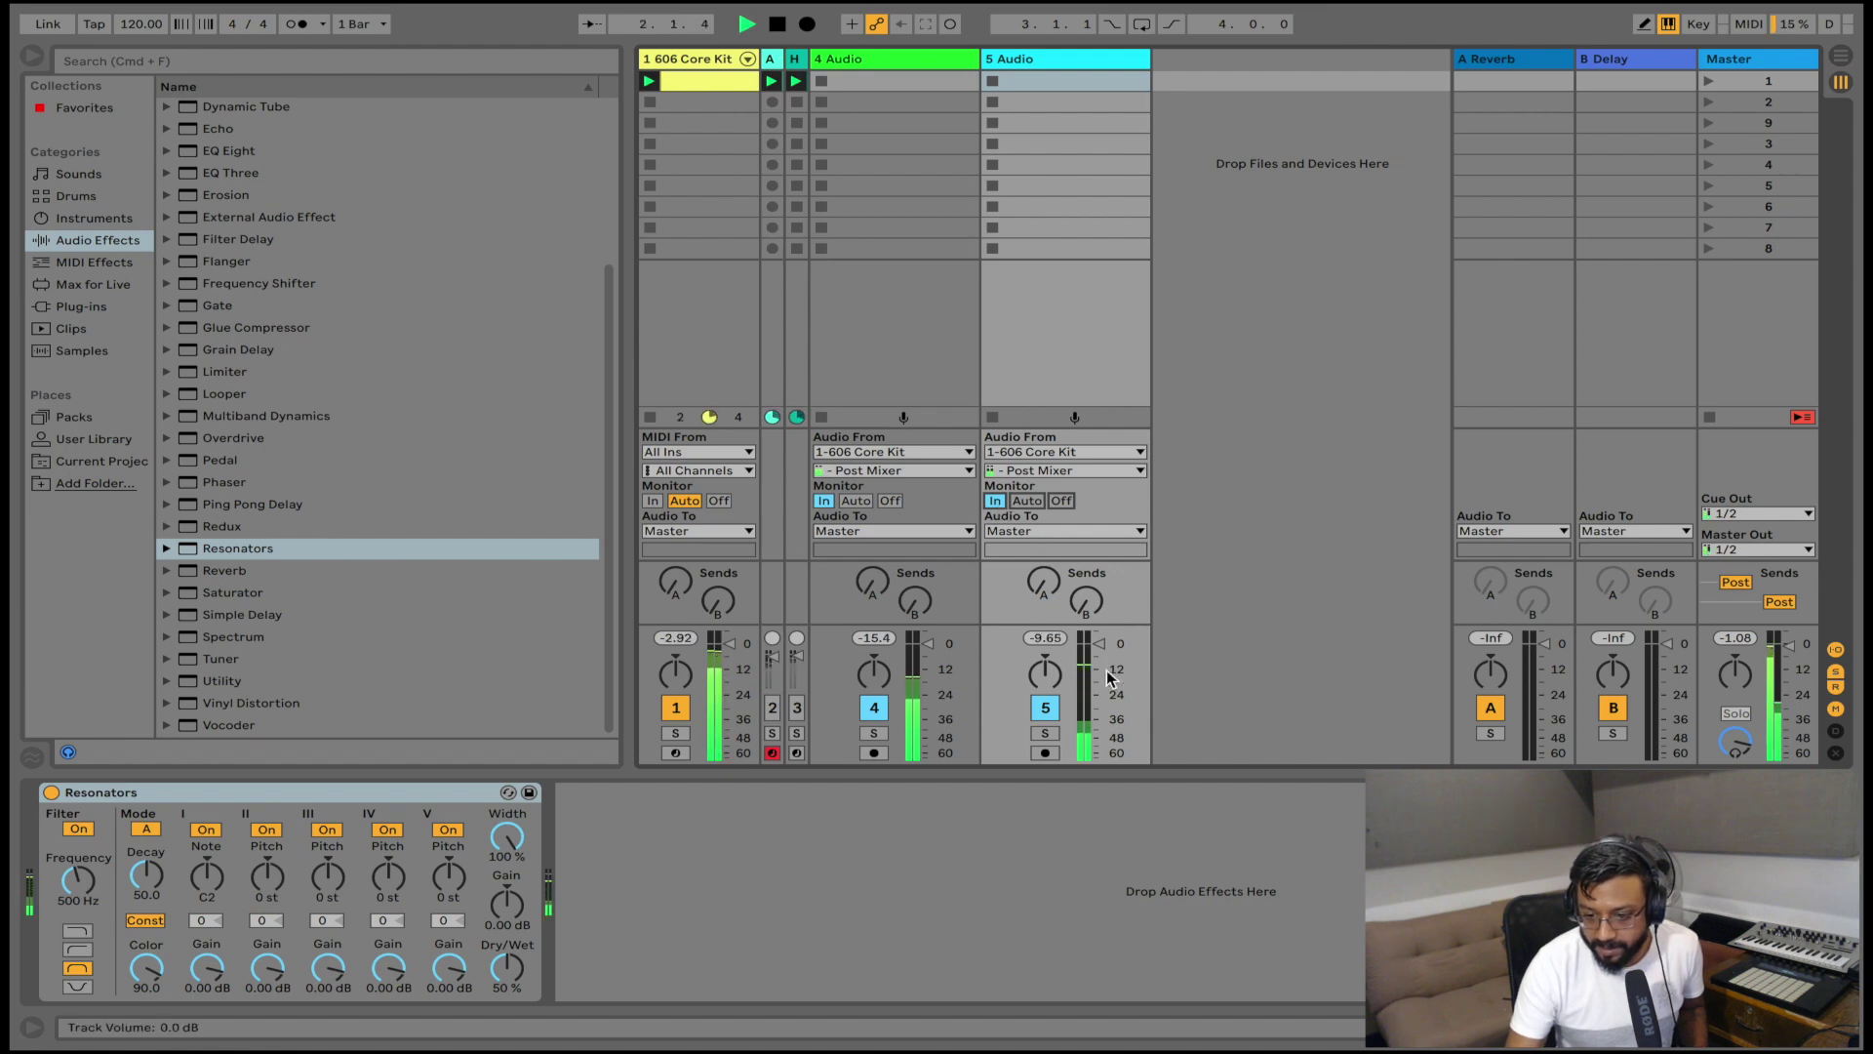
- Solo track 5 and set its Resonators Dry/Wet to 100%
click(1045, 734)
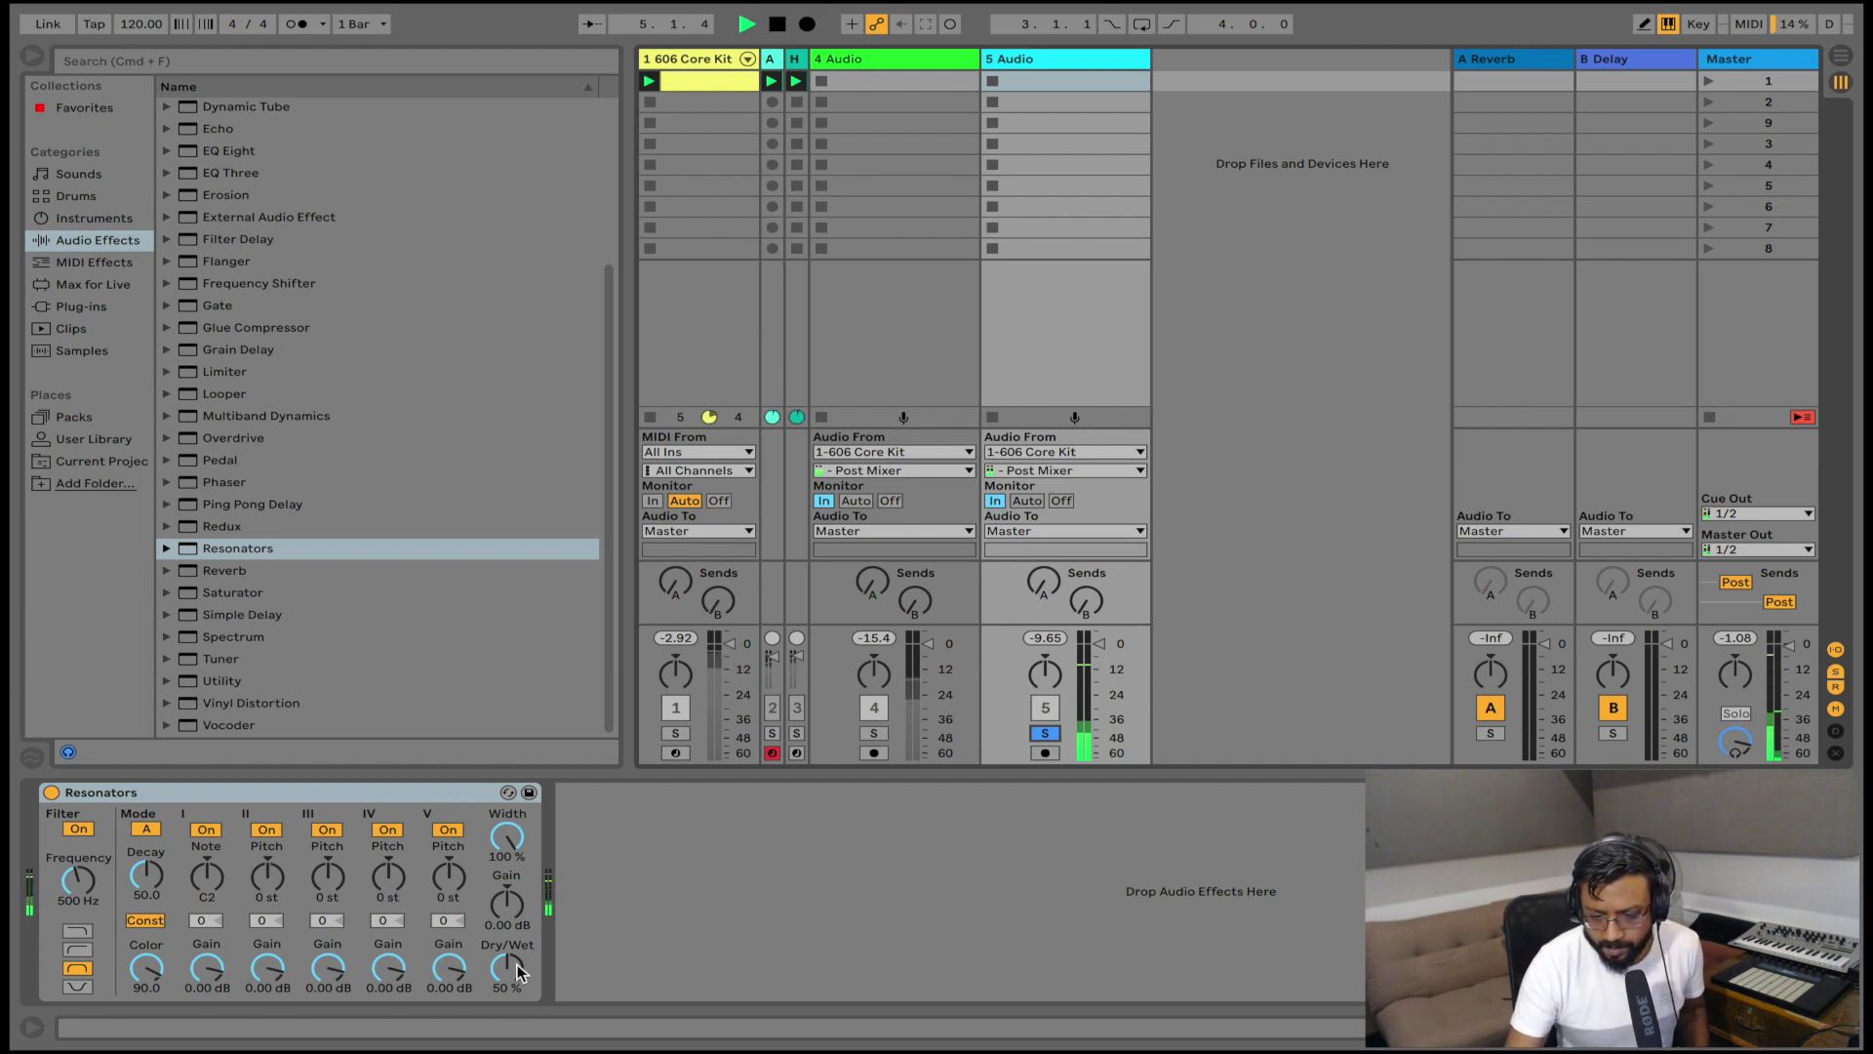
drag(506, 969, 507, 908)
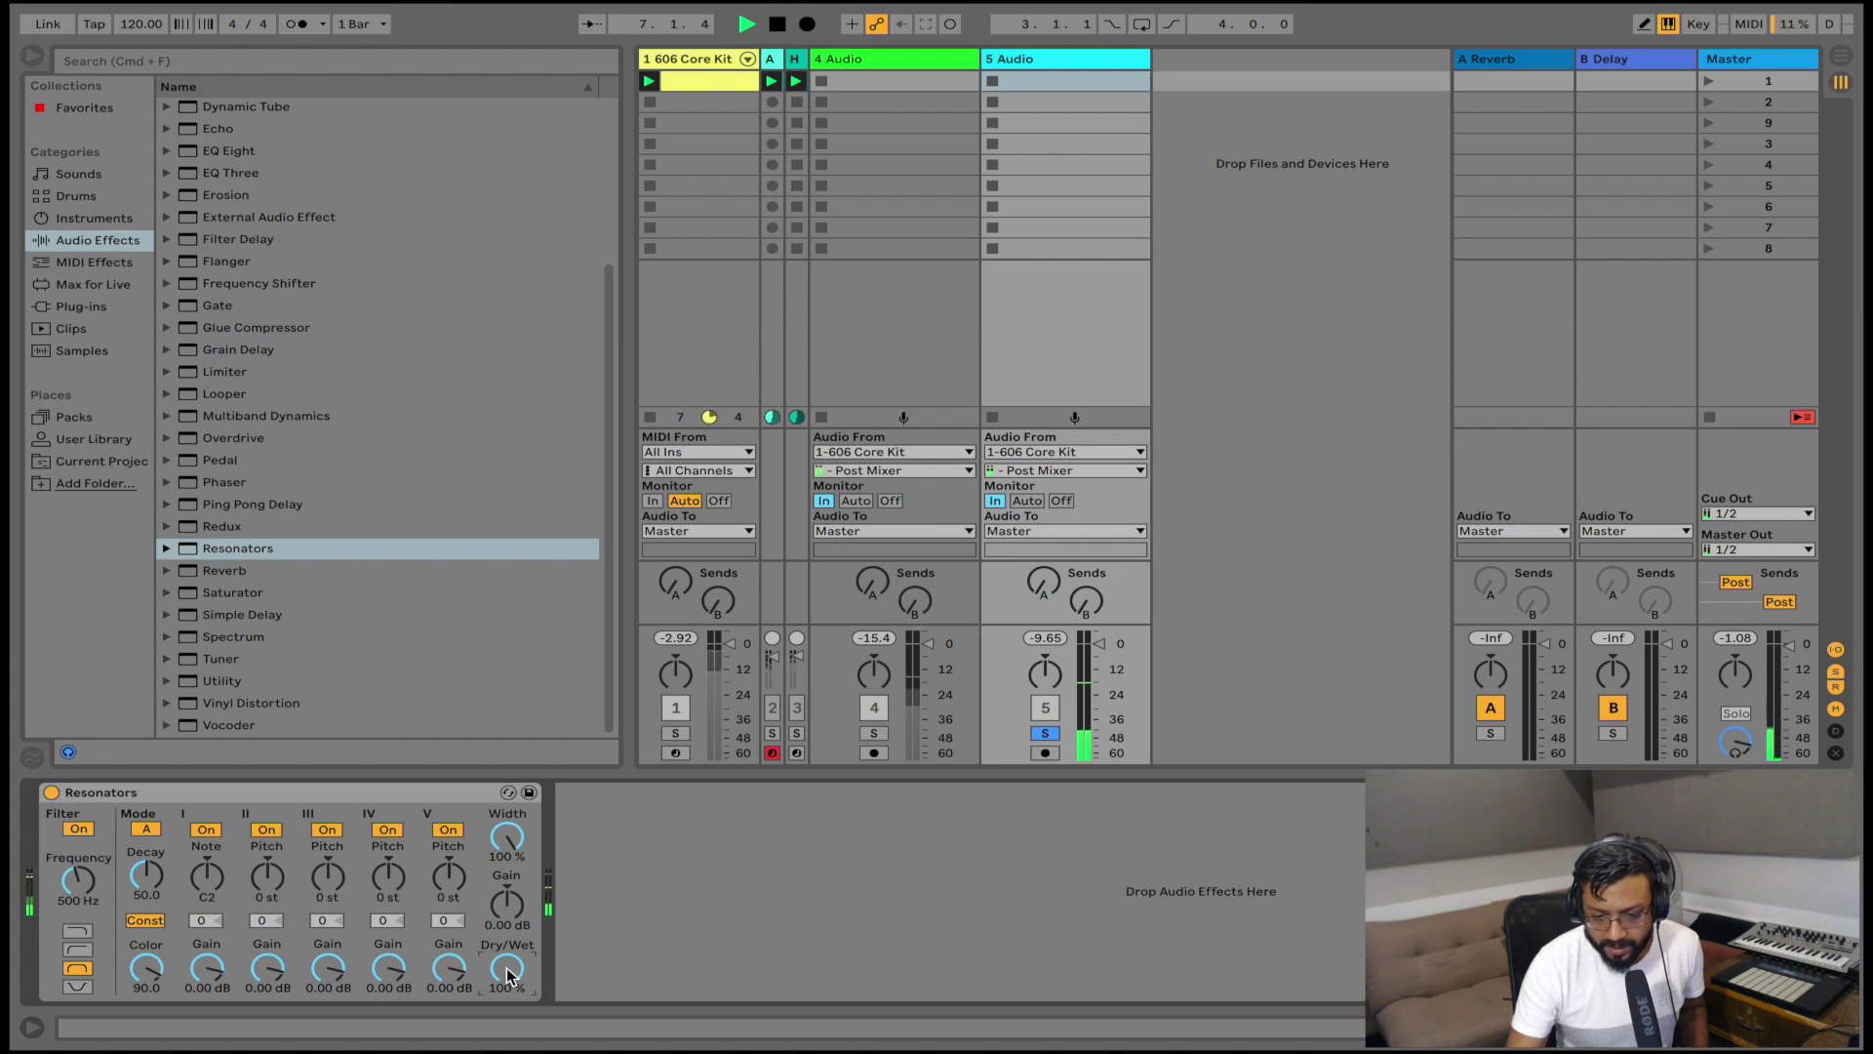
key(space)
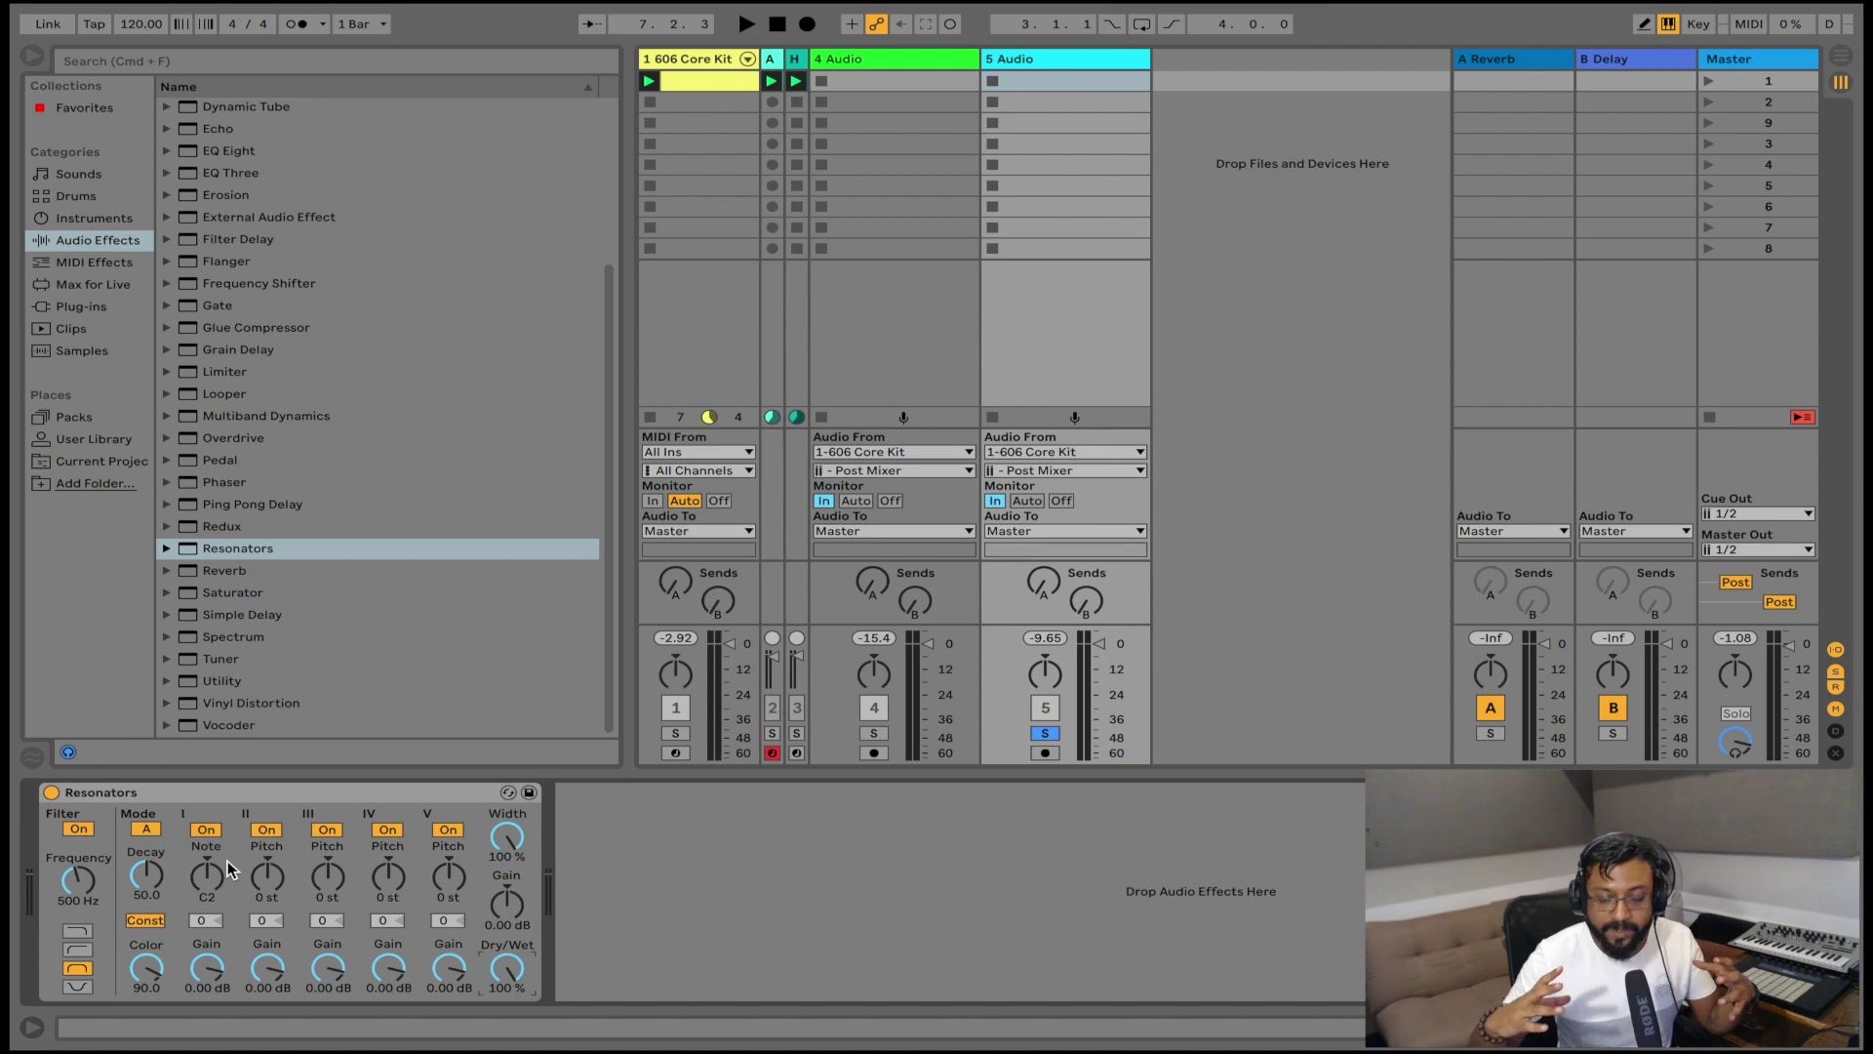
- Tune Resonators voices II–III to -12 st and IV–V to +12 st, then play
click(268, 895)
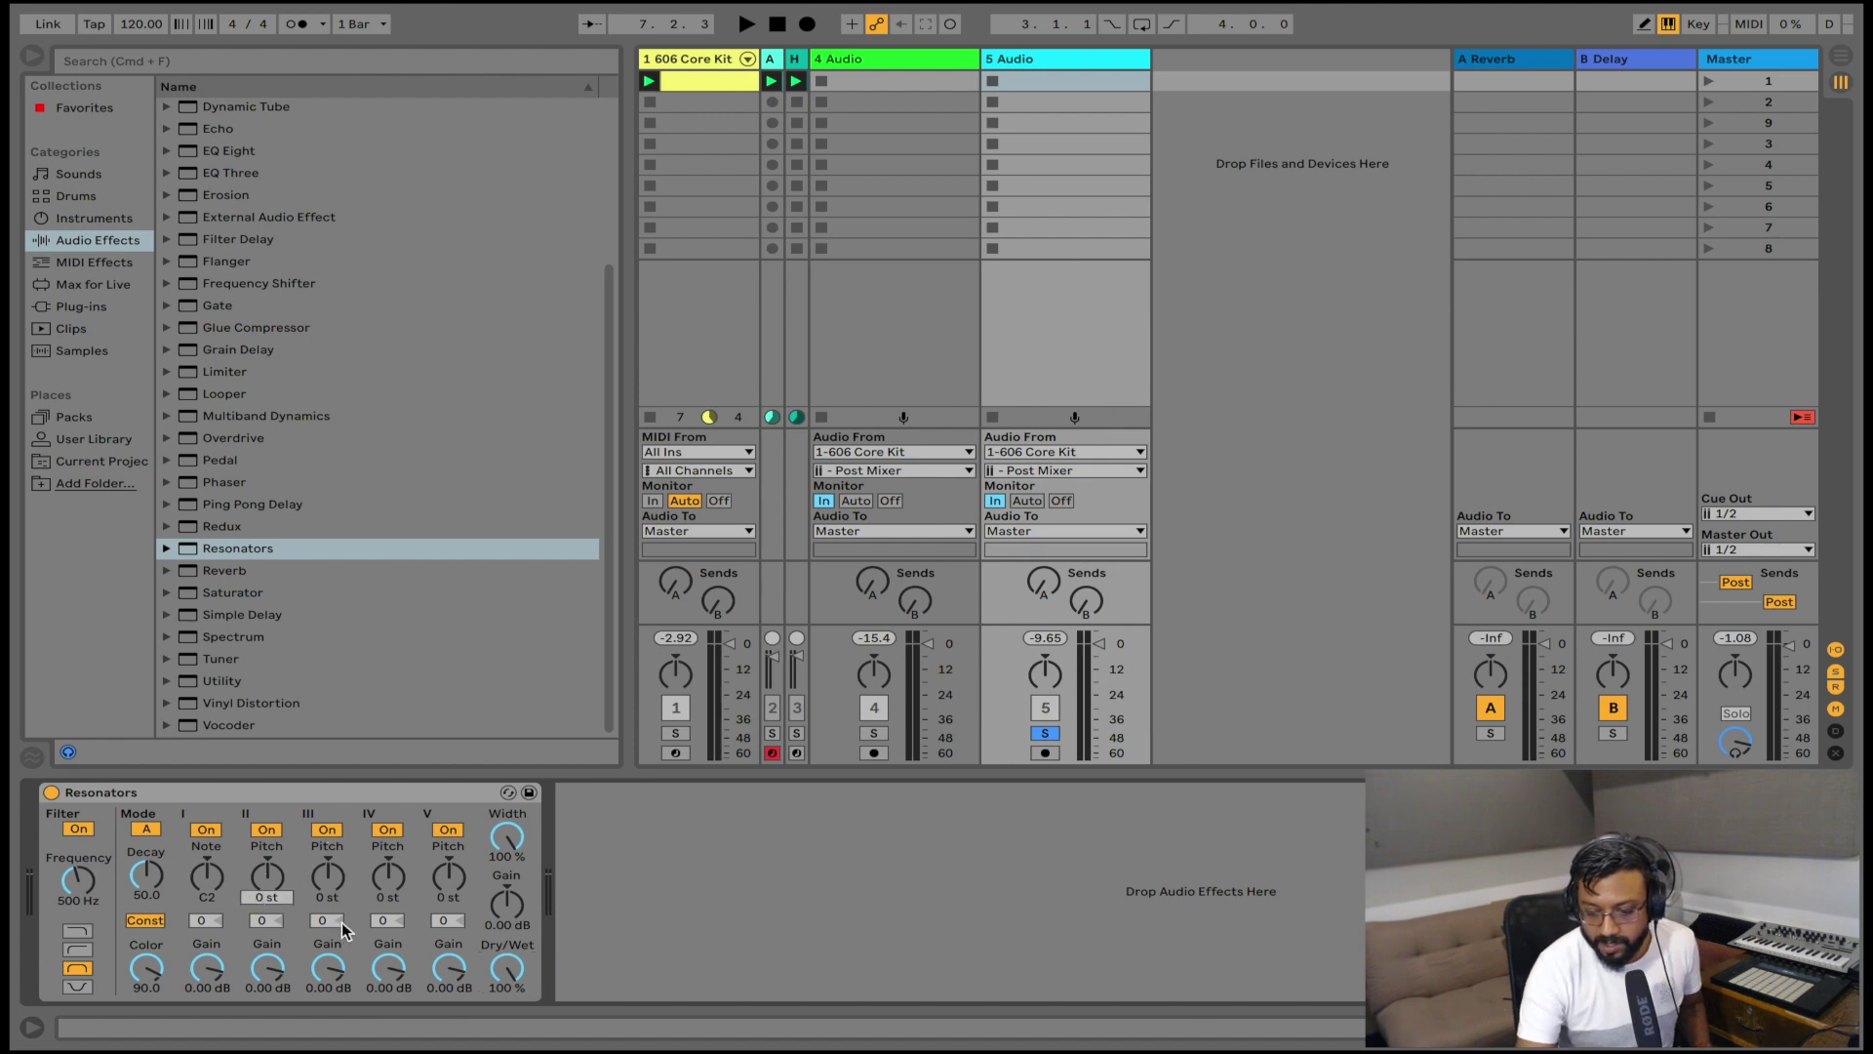
text(-12)
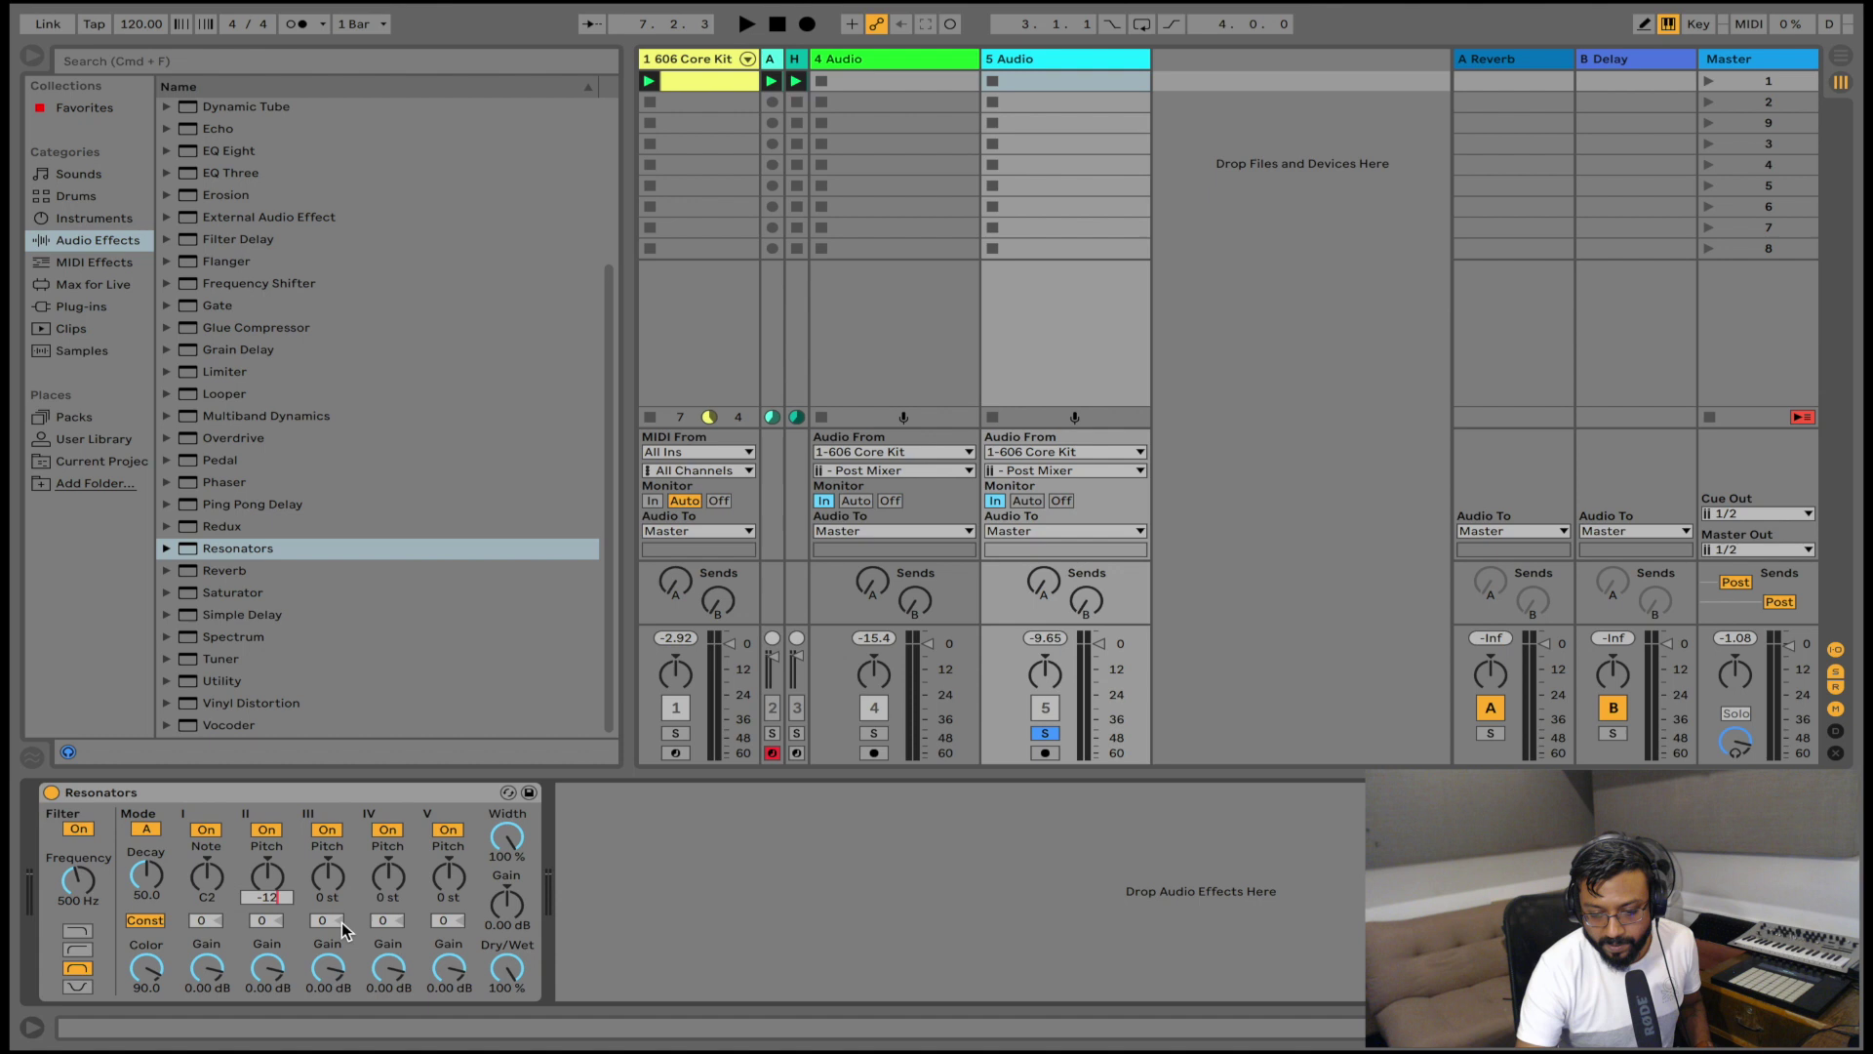
key(Return)
click(330, 904)
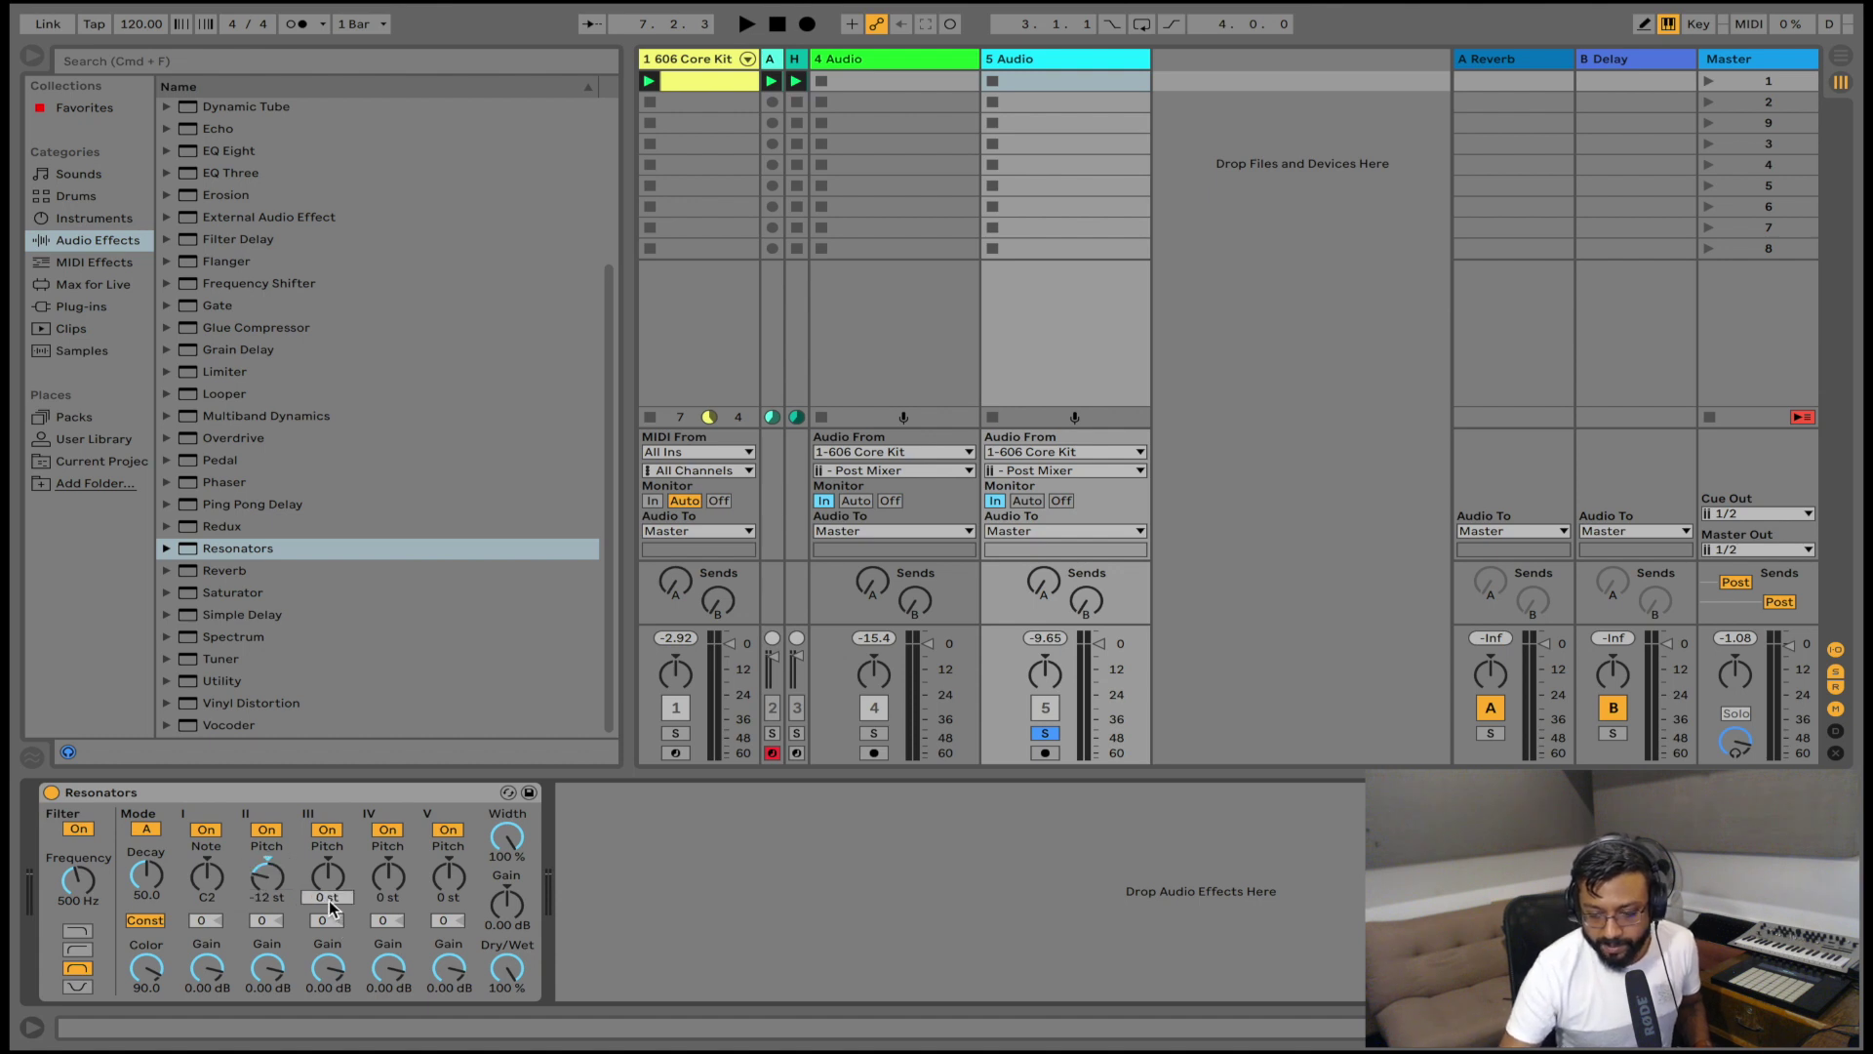
text(-)
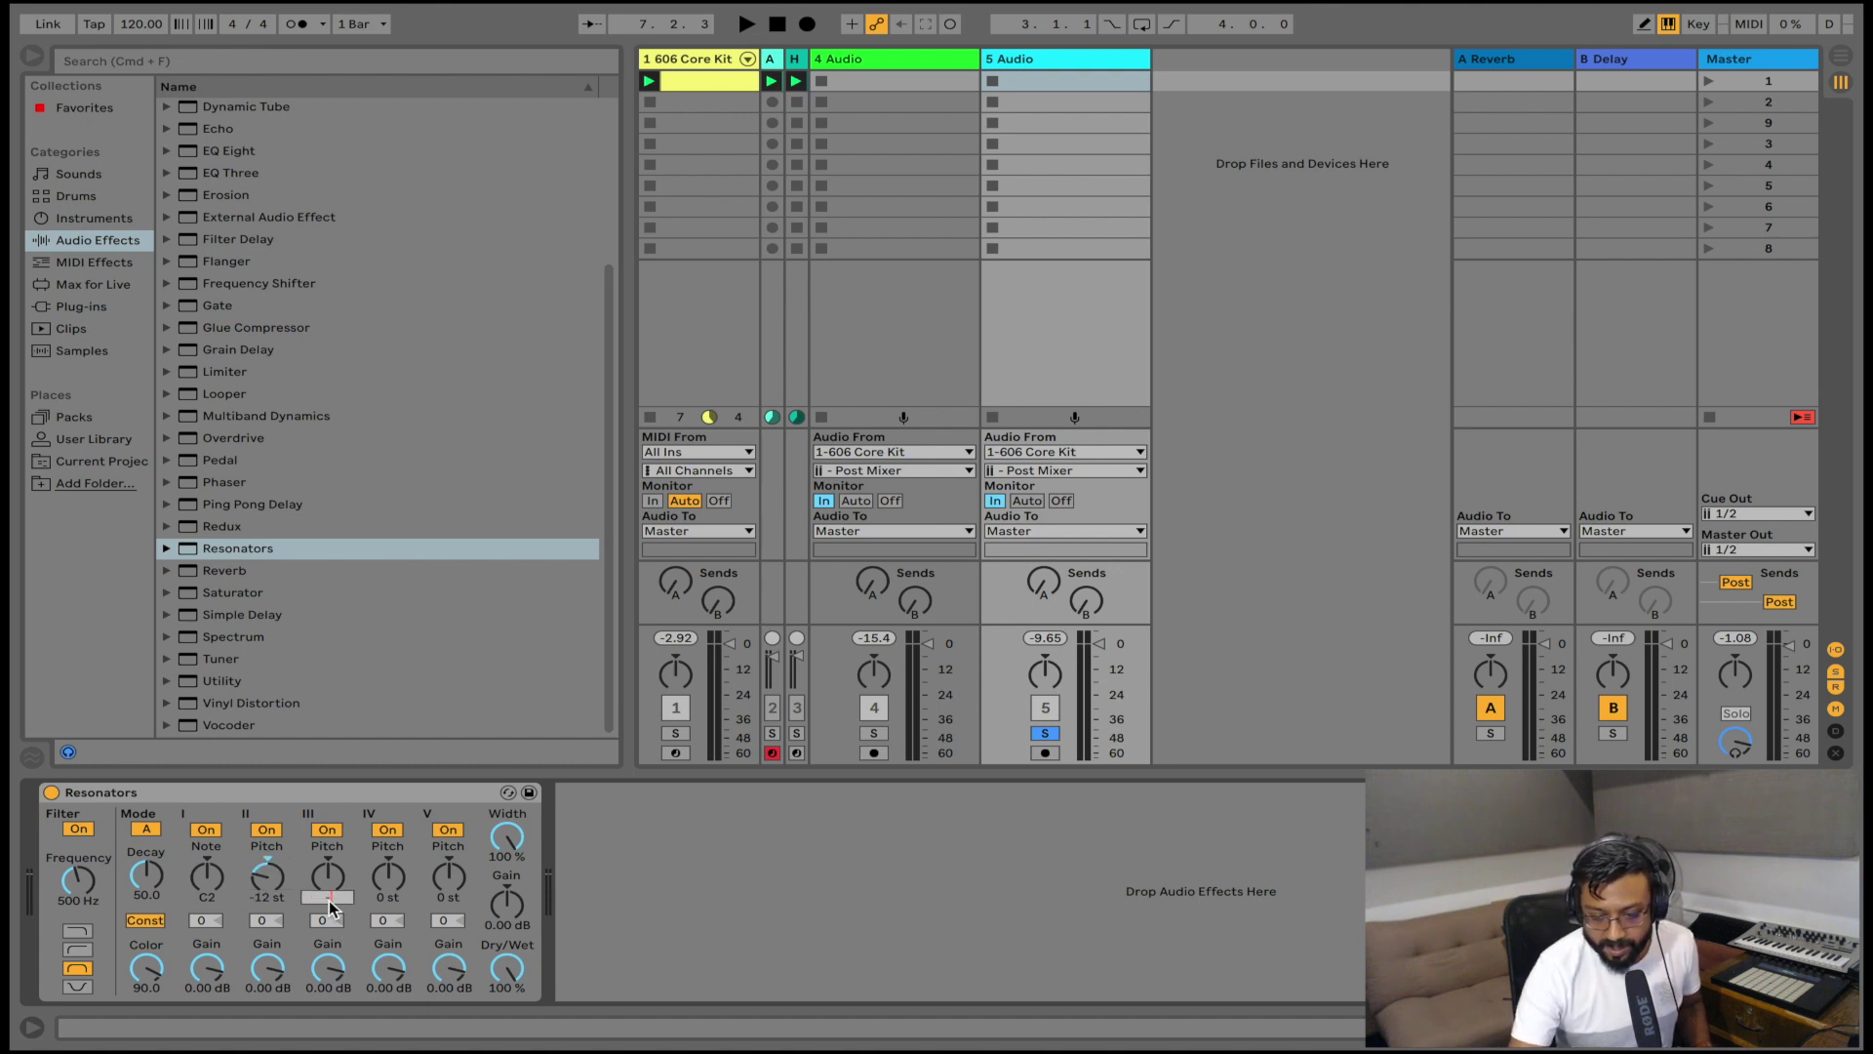
text(12 st)
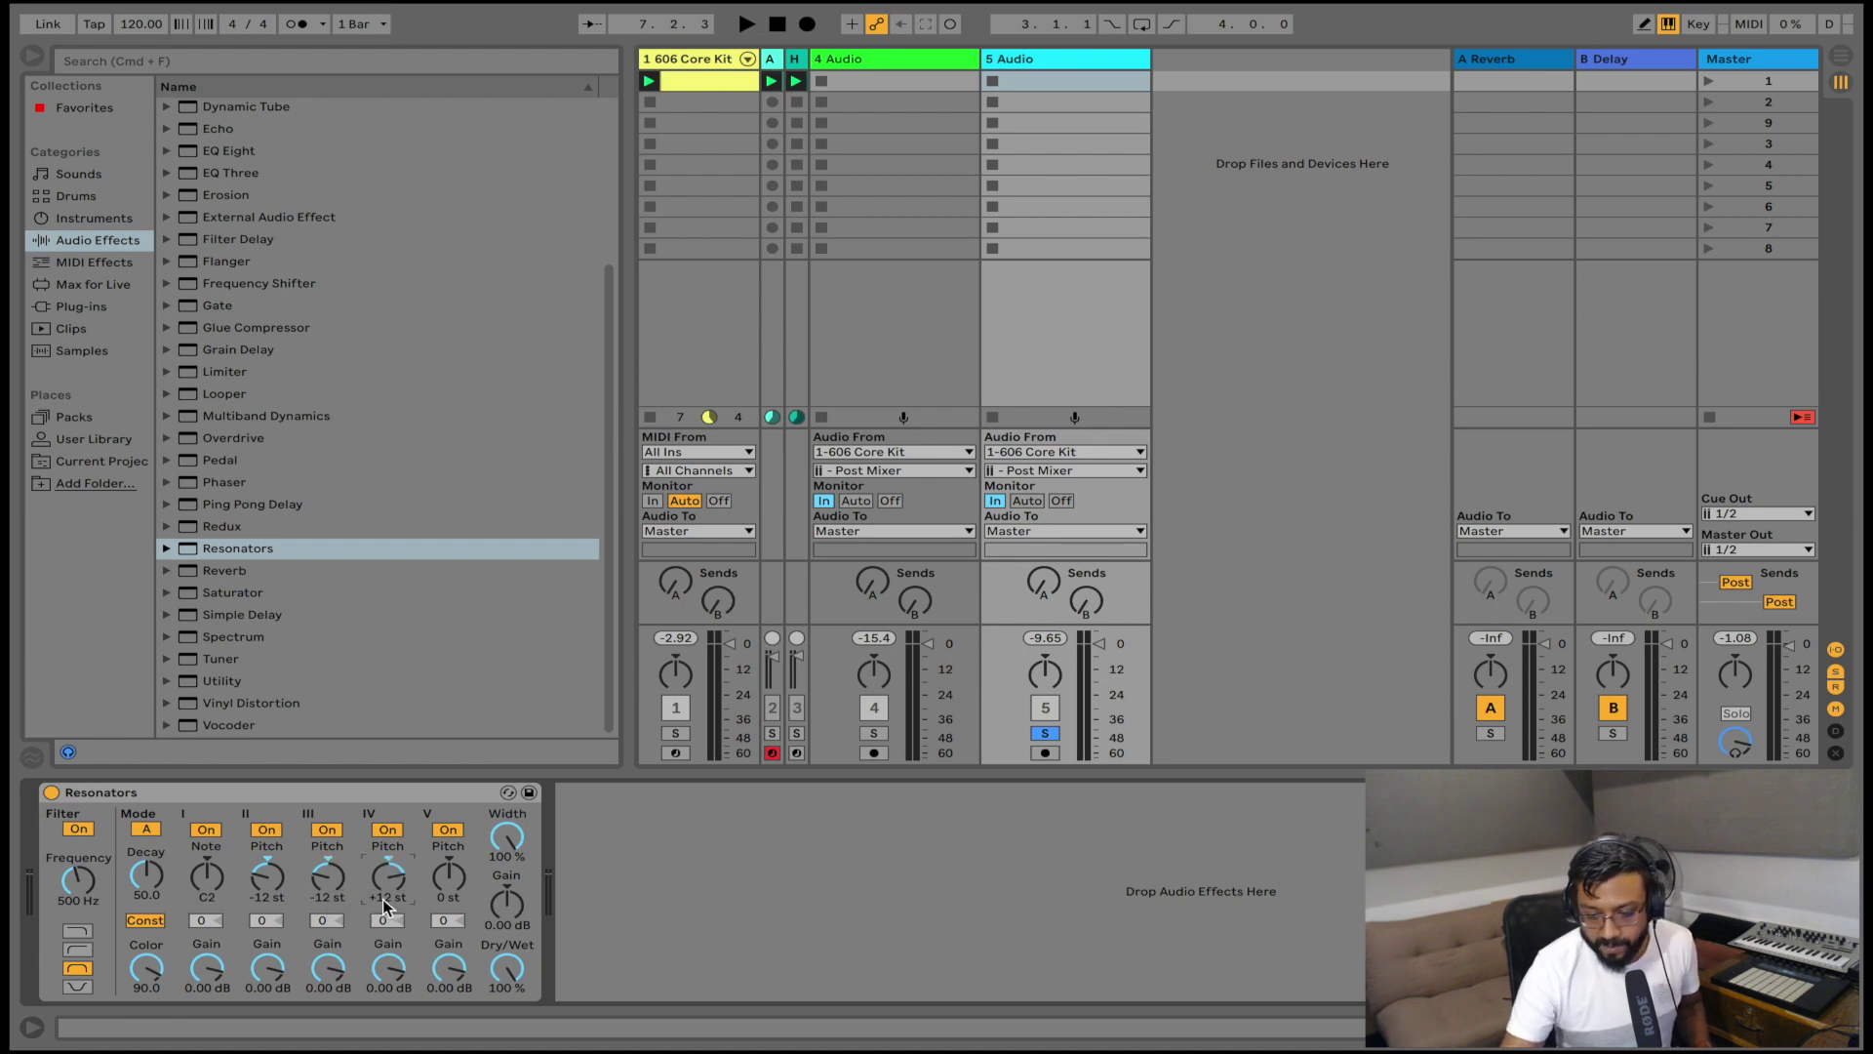
click(456, 901)
text(12)
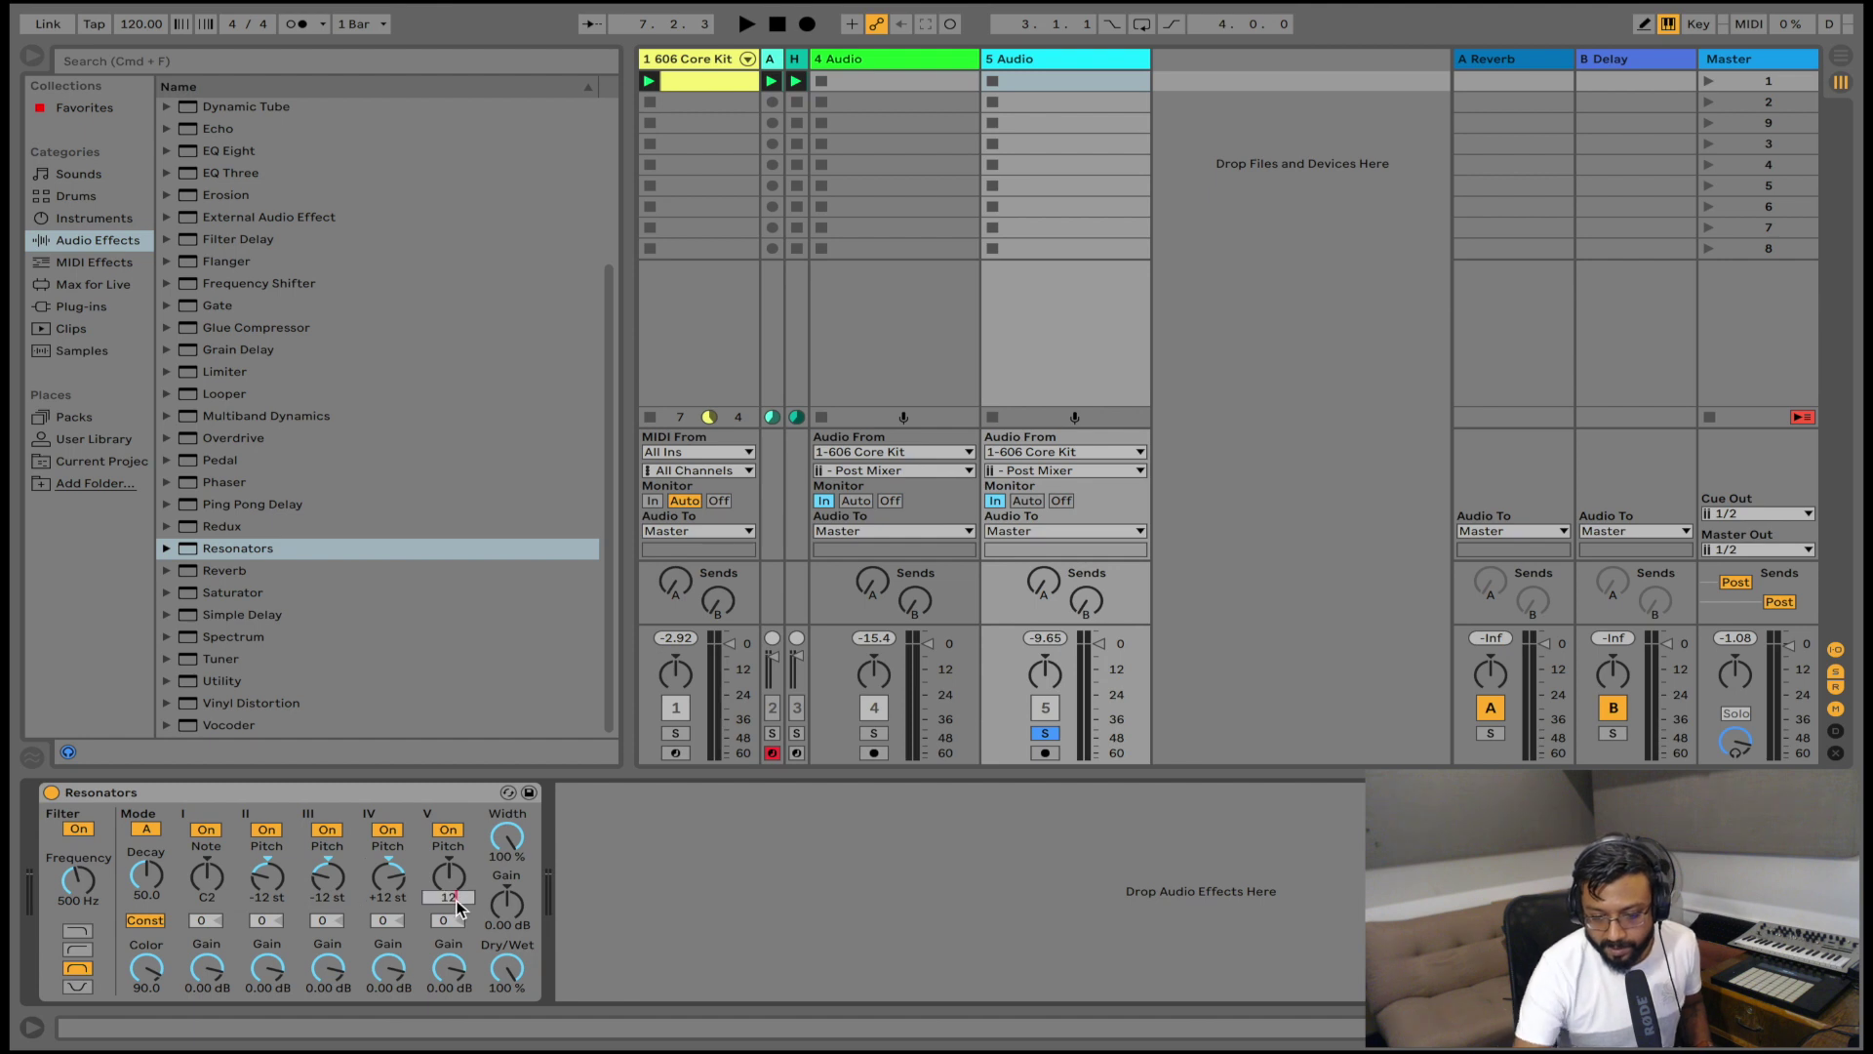
key(Return)
key(space)
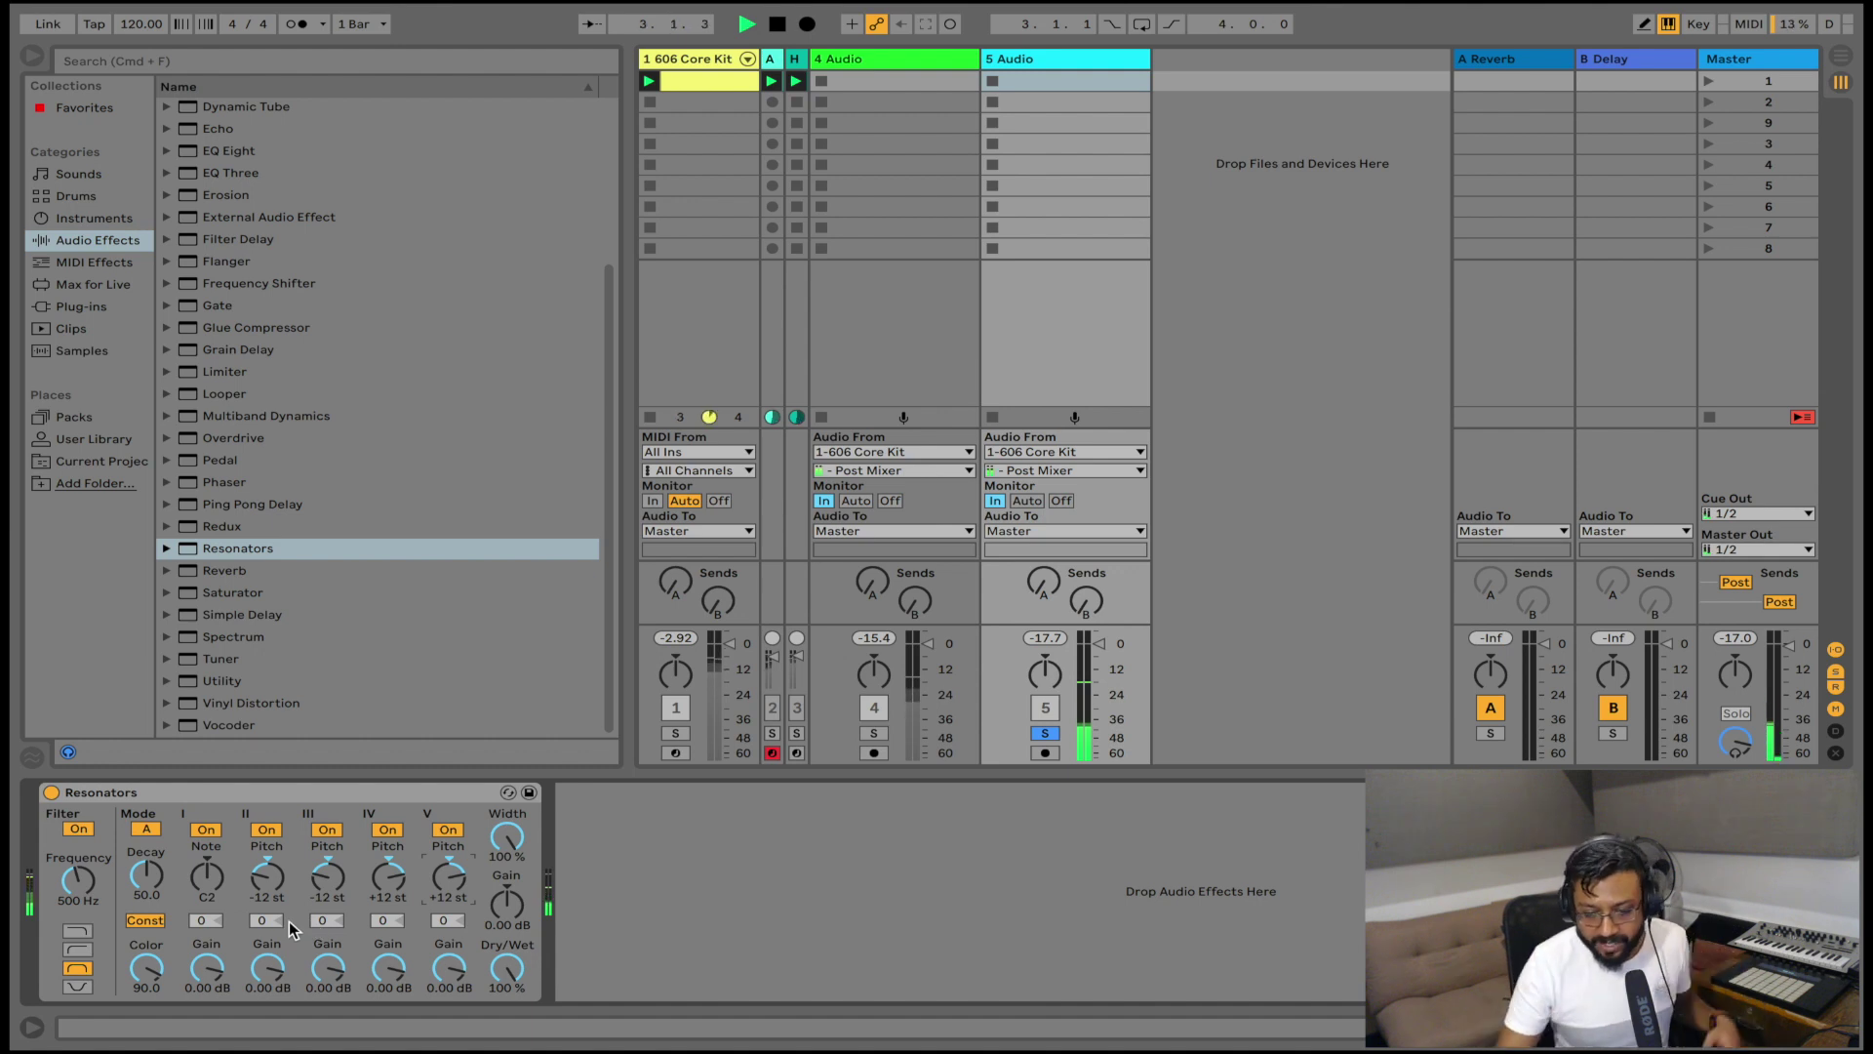
- Set track 5's Resonators decay to 63.5, adjust colour, switch filter type at 406 Hz, then unsolo
drag(146, 875, 147, 852)
drag(146, 967, 146, 980)
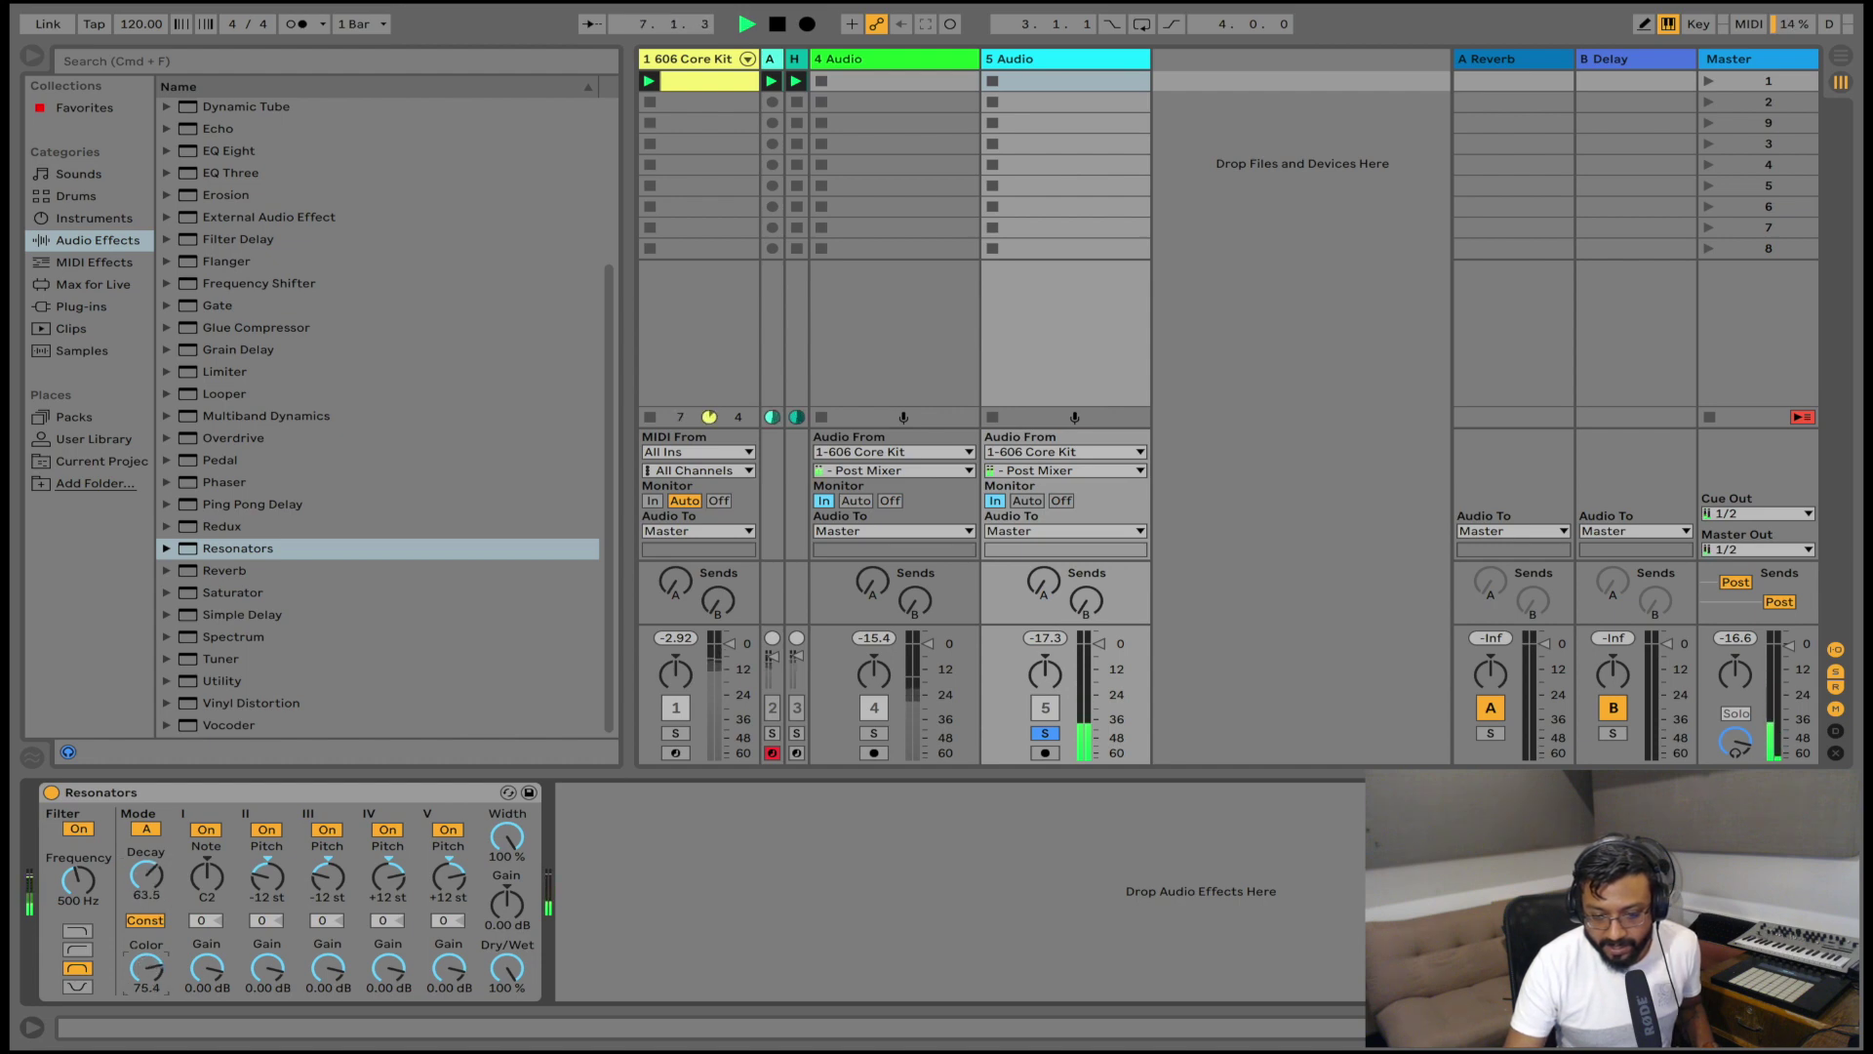
click(80, 950)
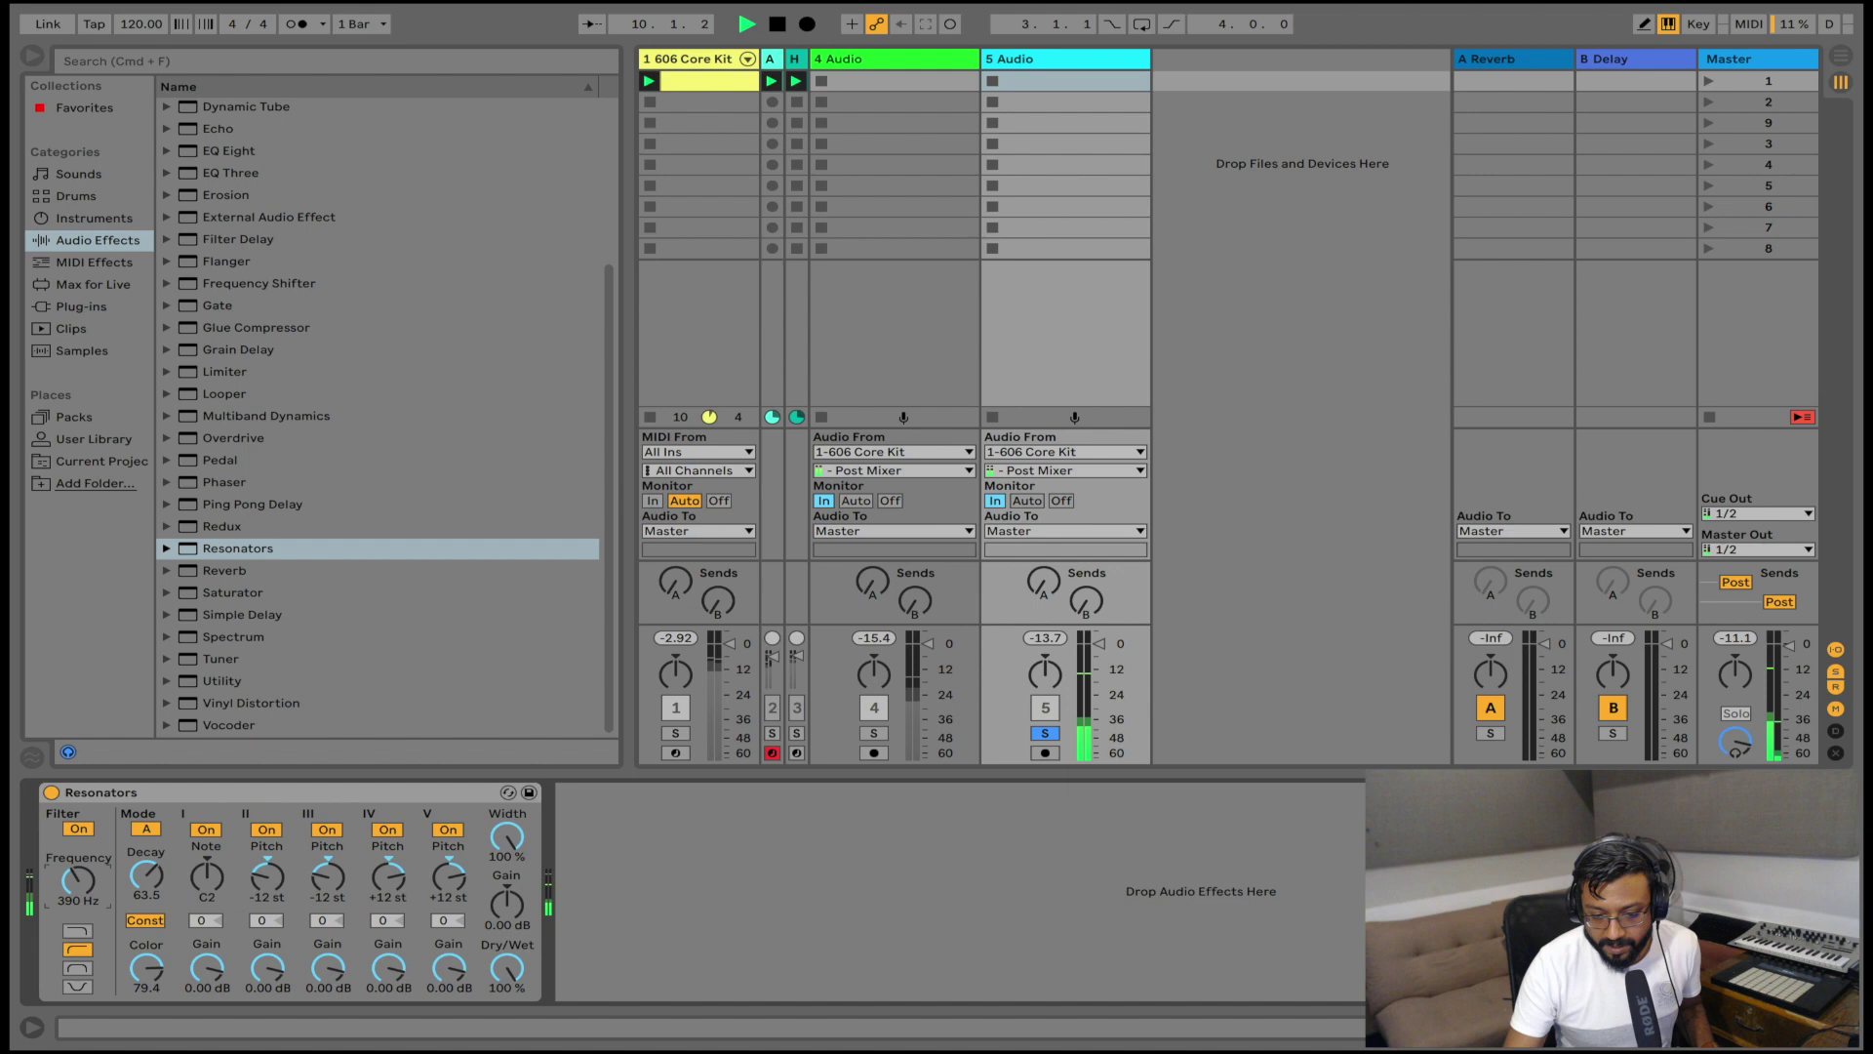
drag(78, 878, 78, 859)
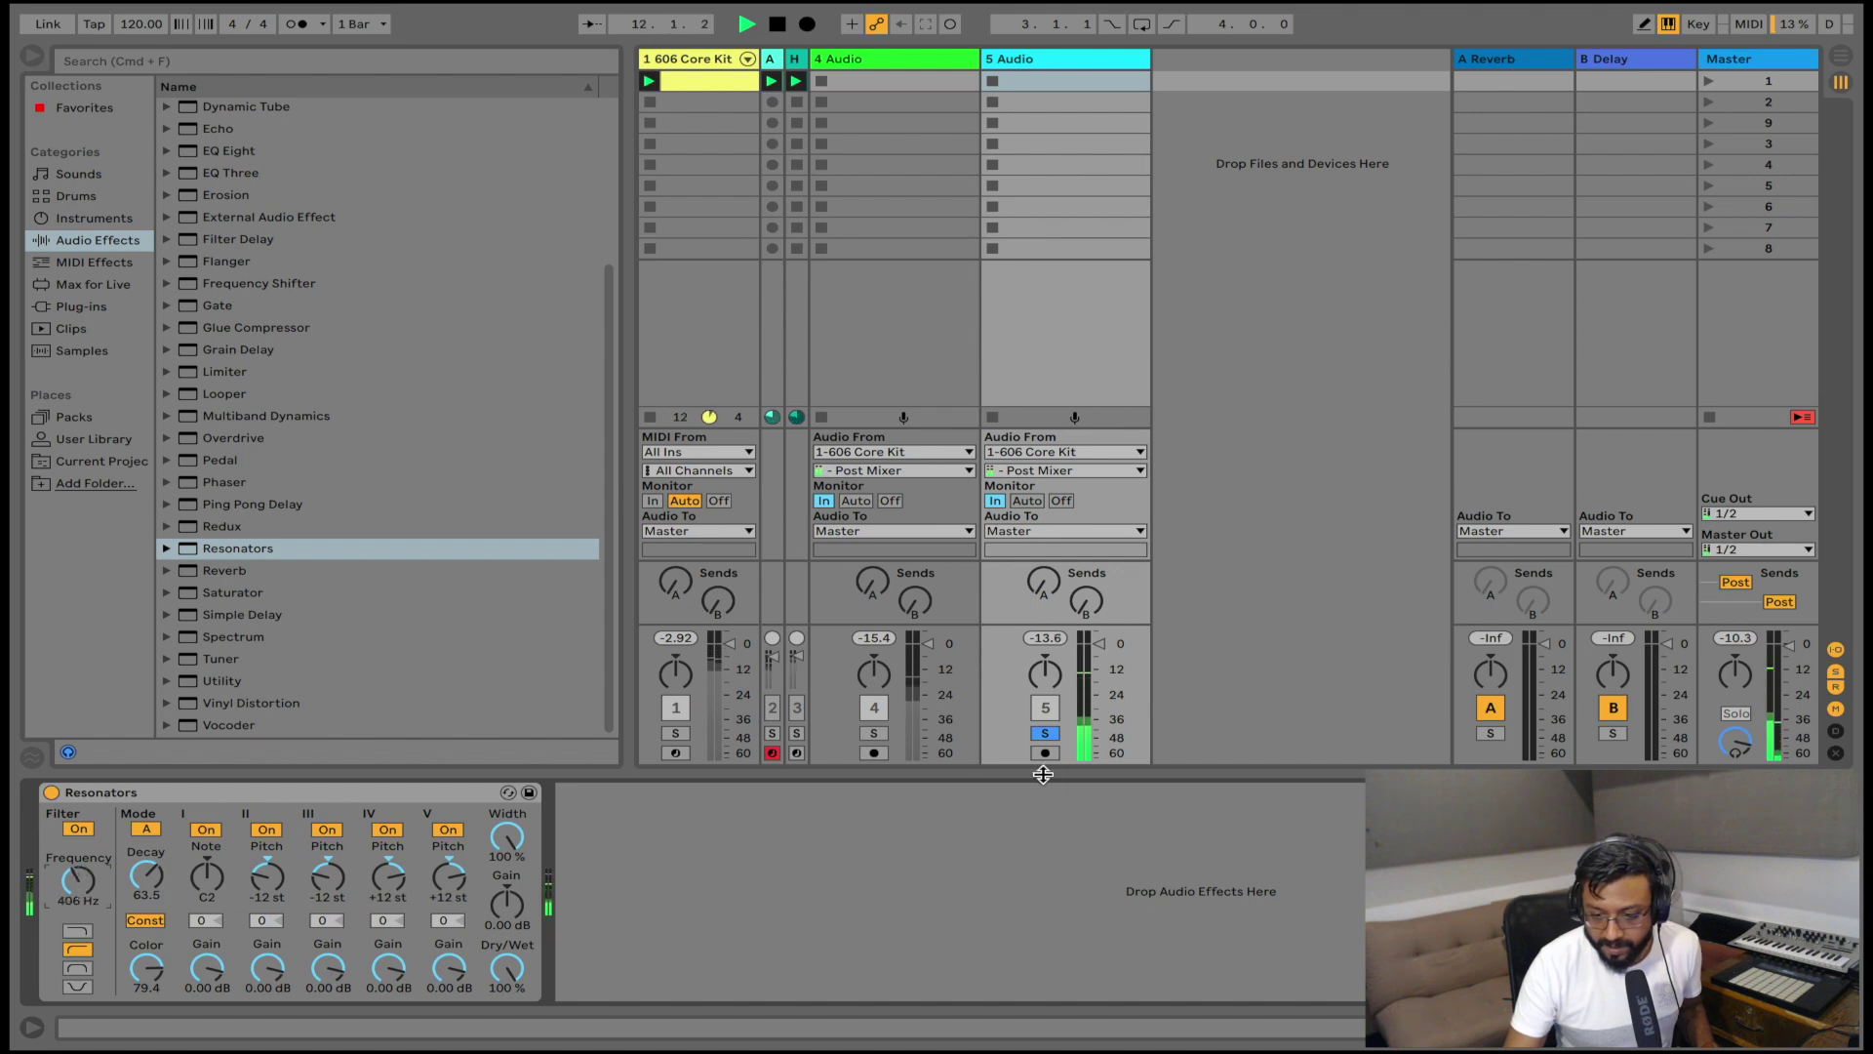
click(1046, 733)
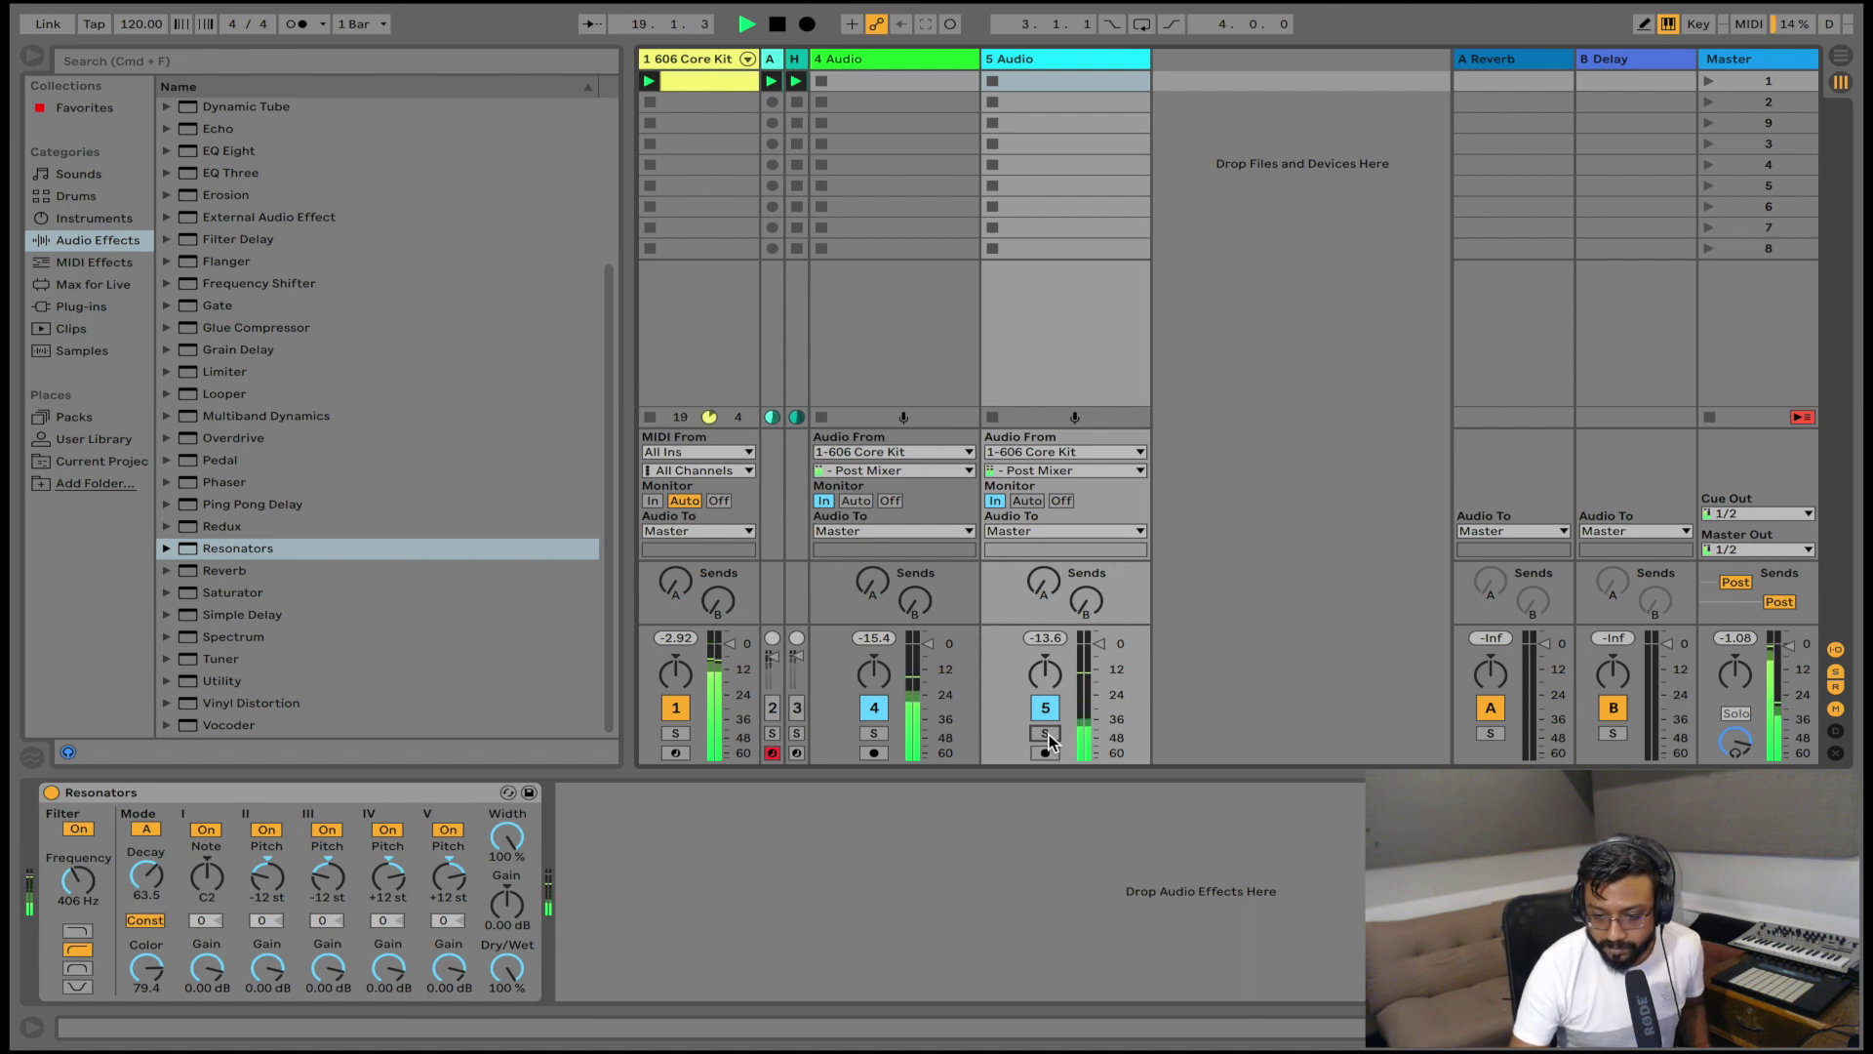
key(space)
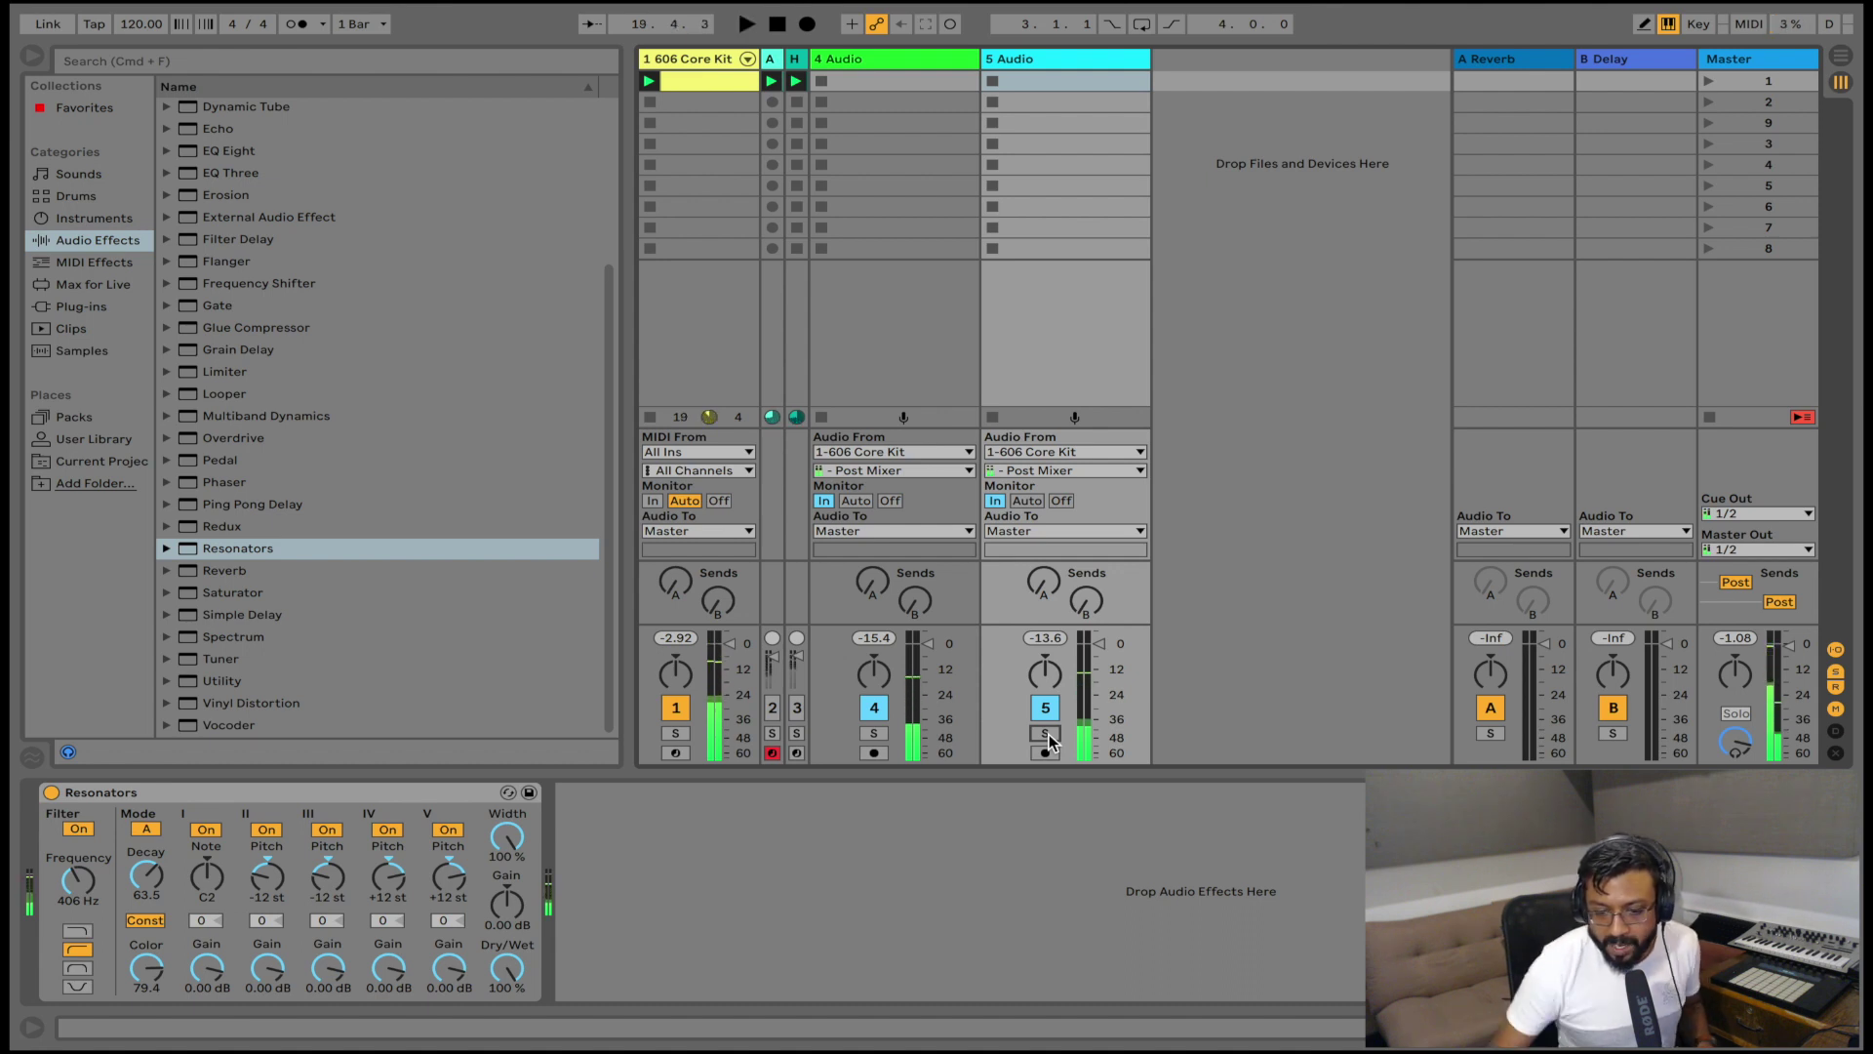
- Insert audio track 6 and load Resonators onto it
click(1200, 86)
right_click(1200, 88)
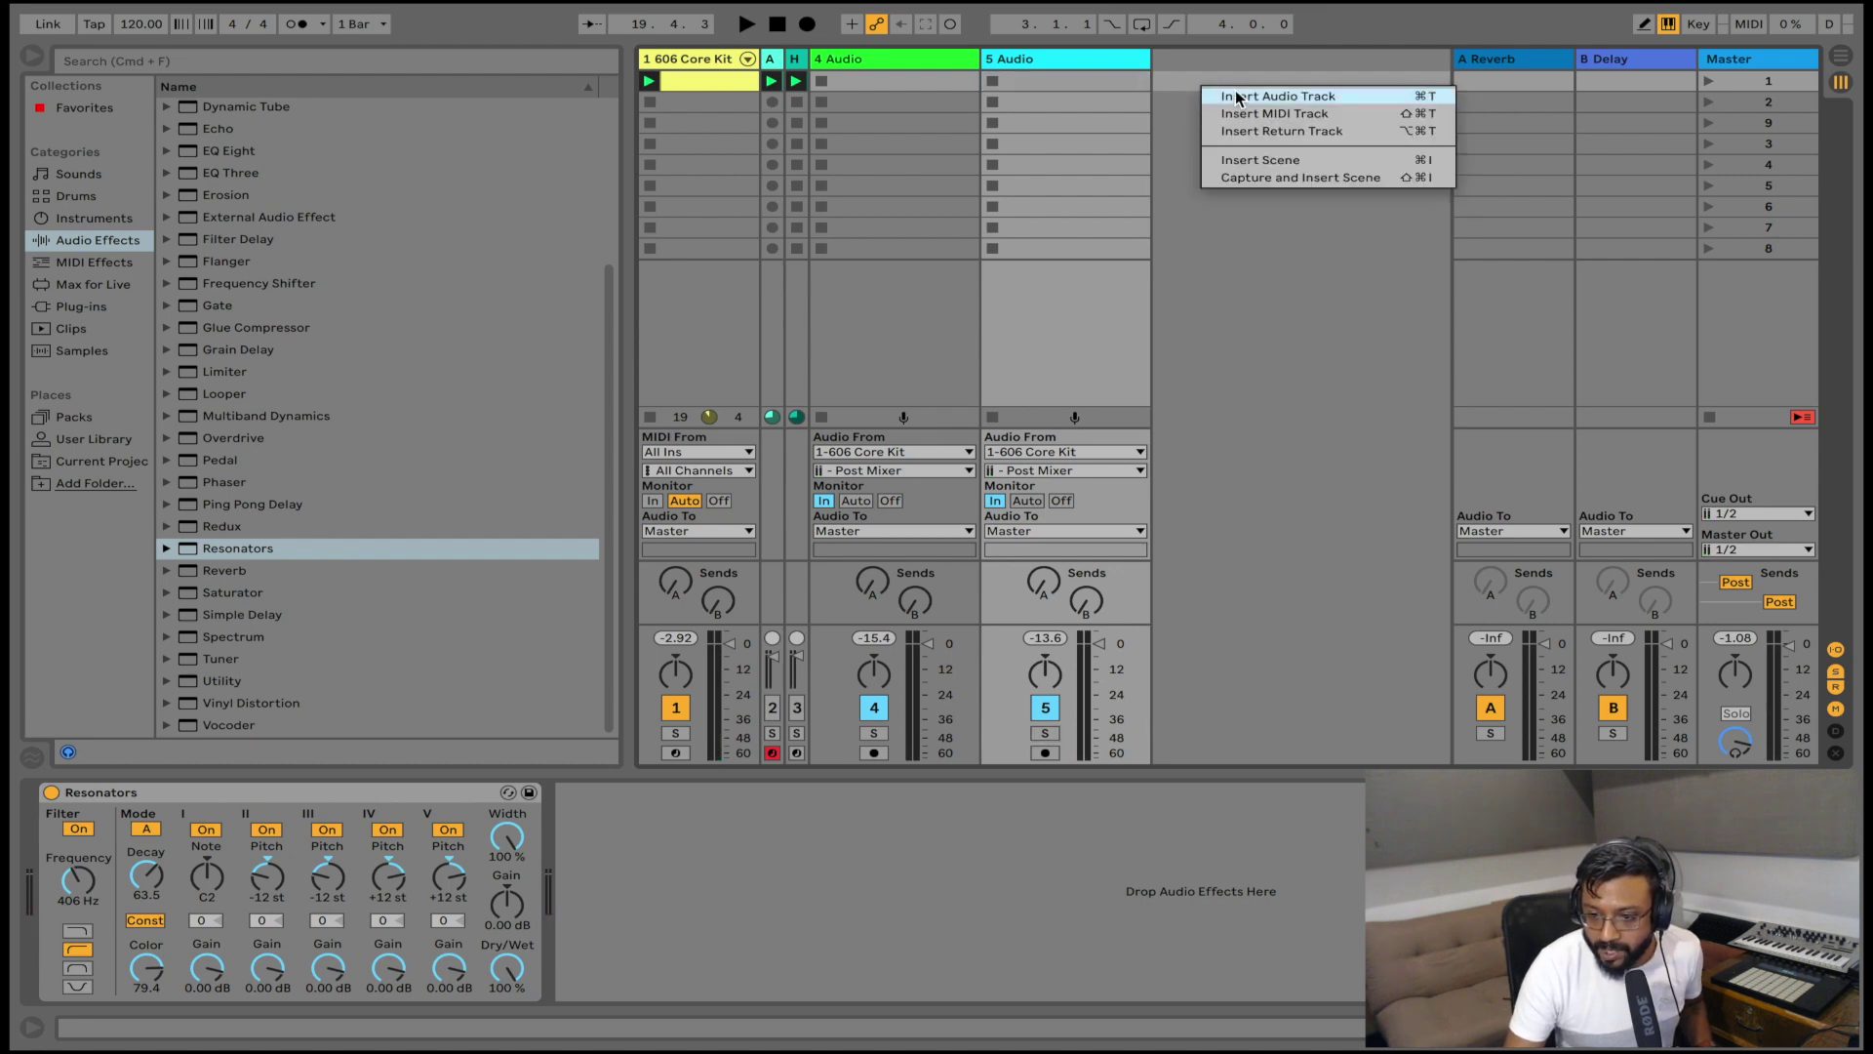
click(1237, 97)
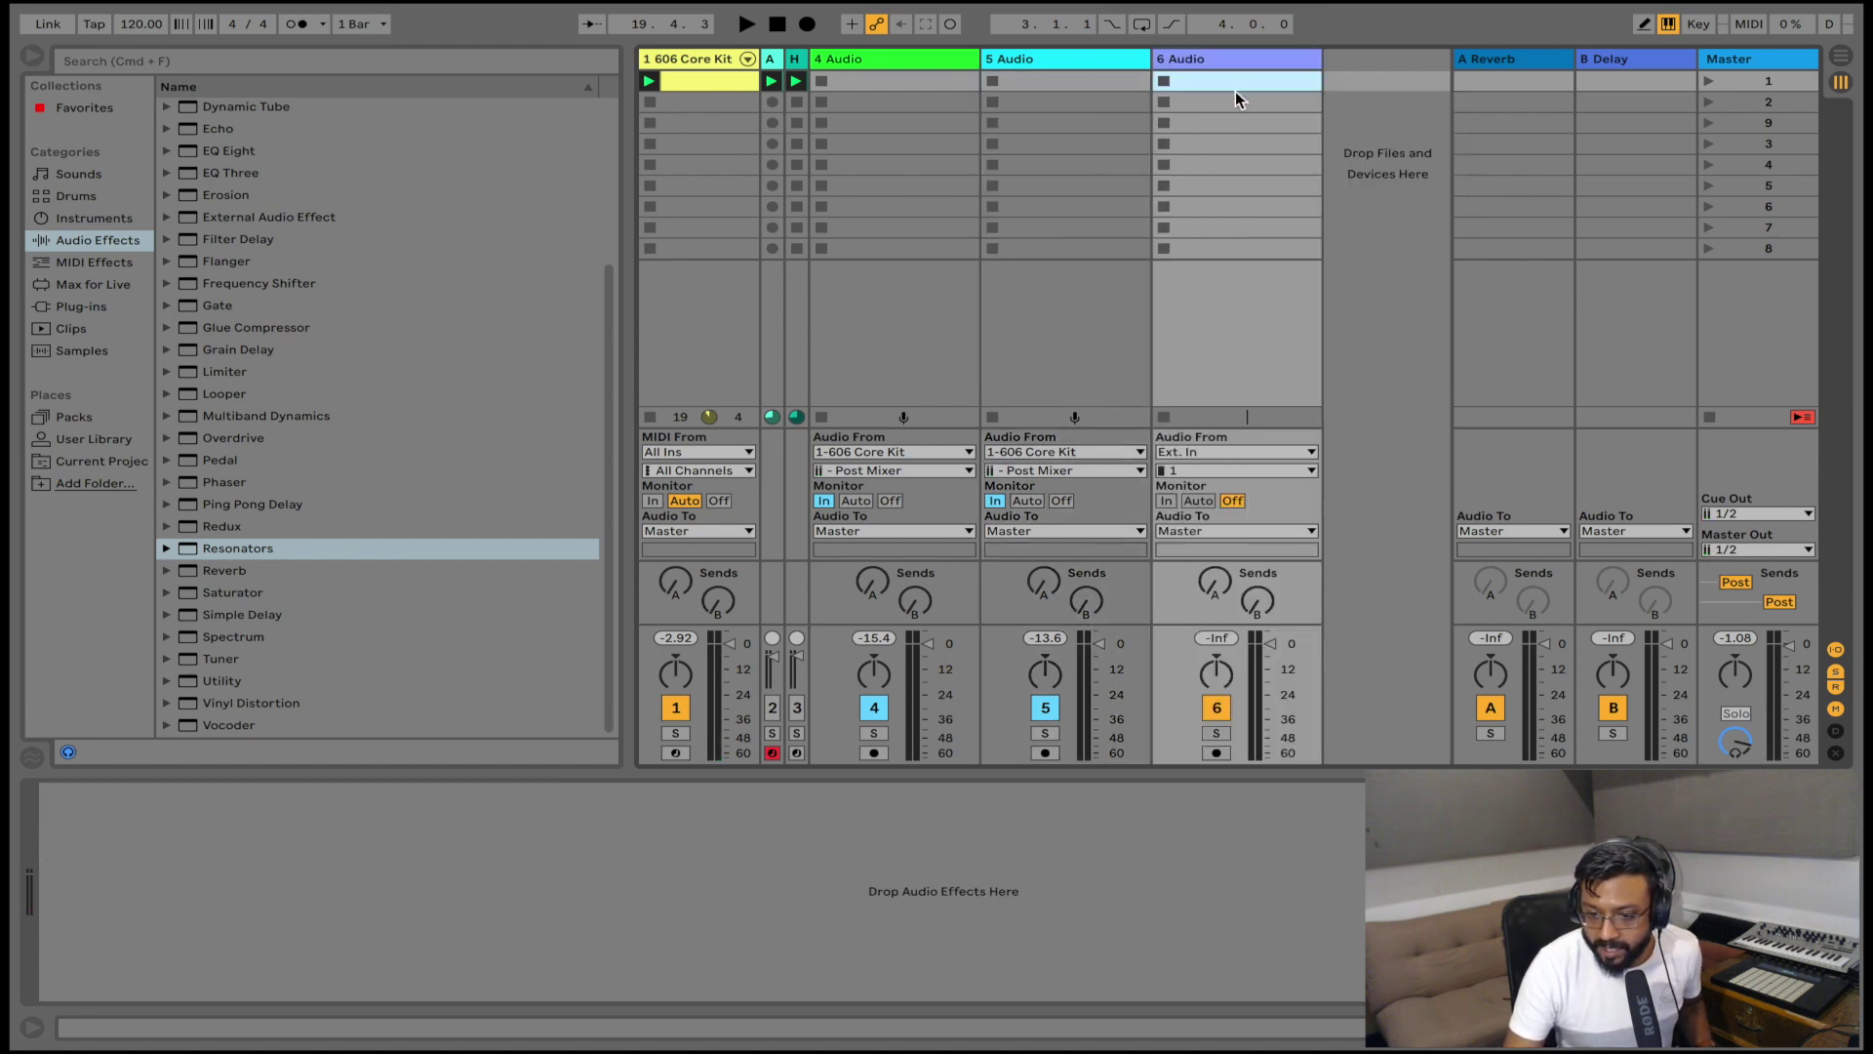
double_click(210, 549)
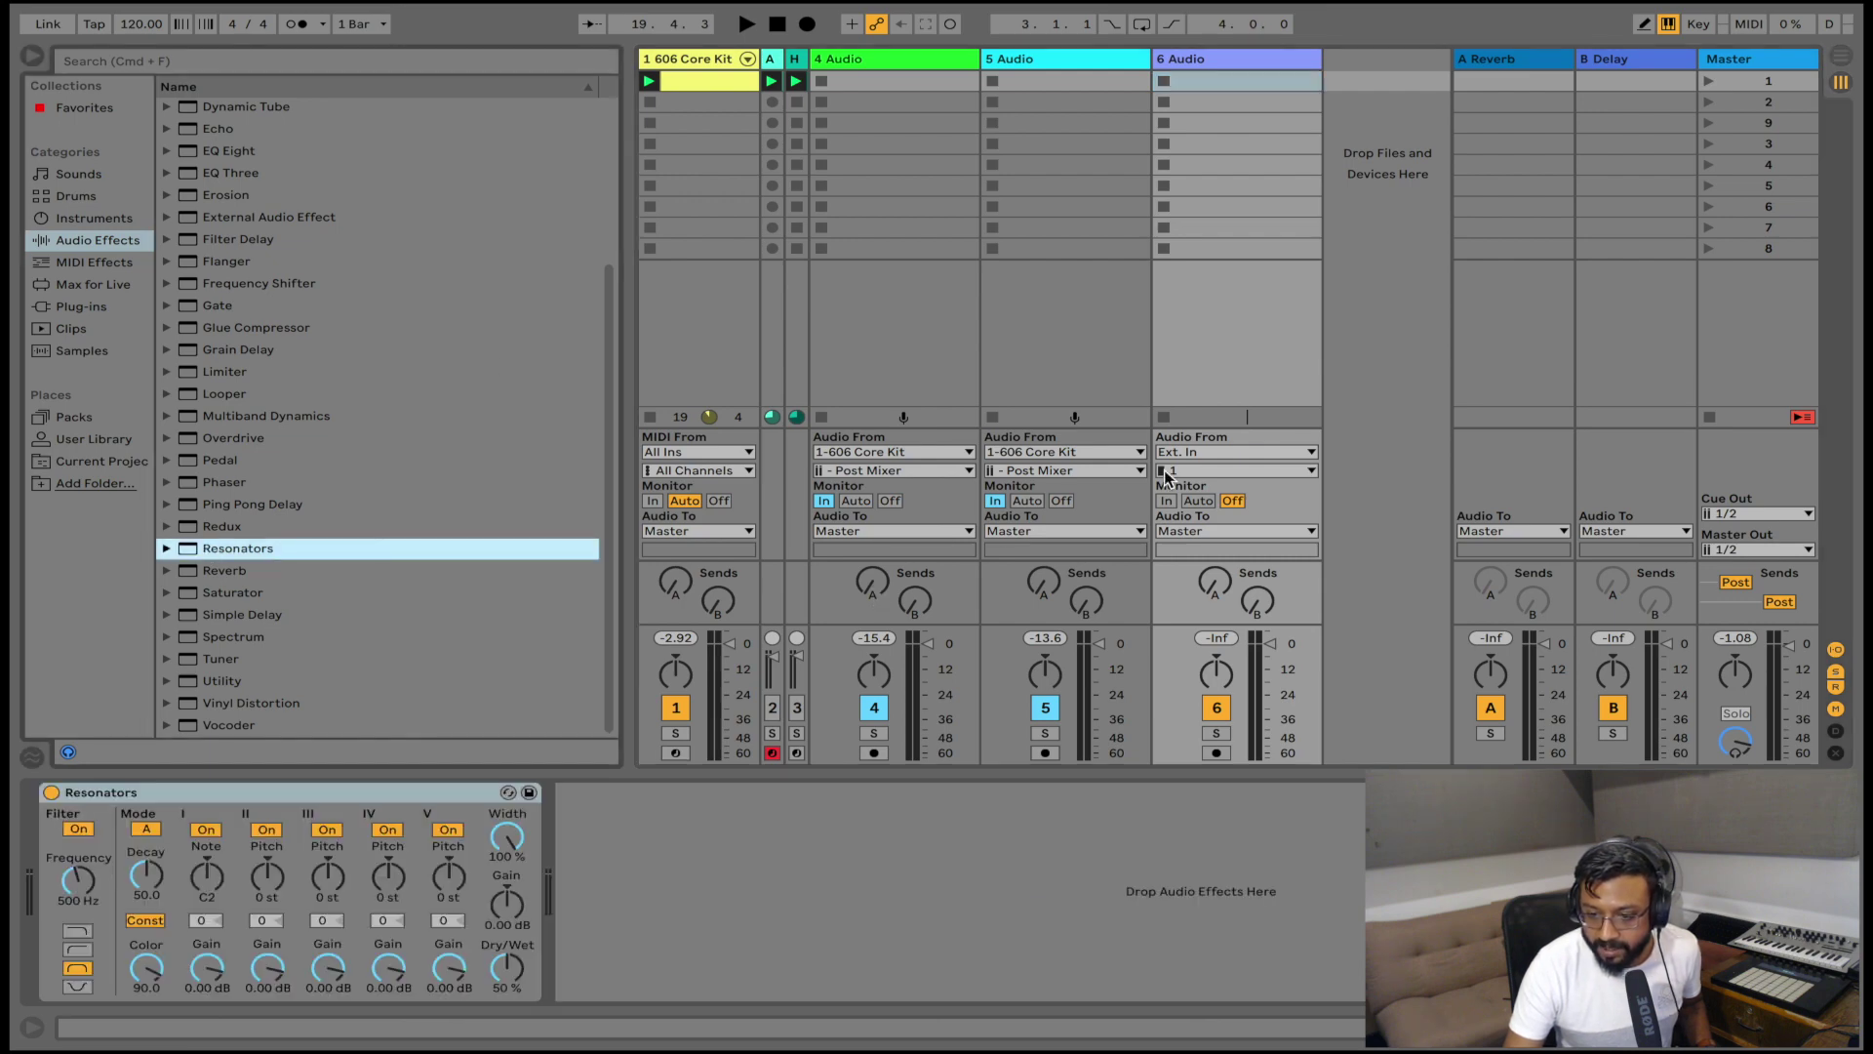
- Feed track 6 from 1-606 Core Kit Post Mixer, set Monitor to In, and solo it
click(1250, 449)
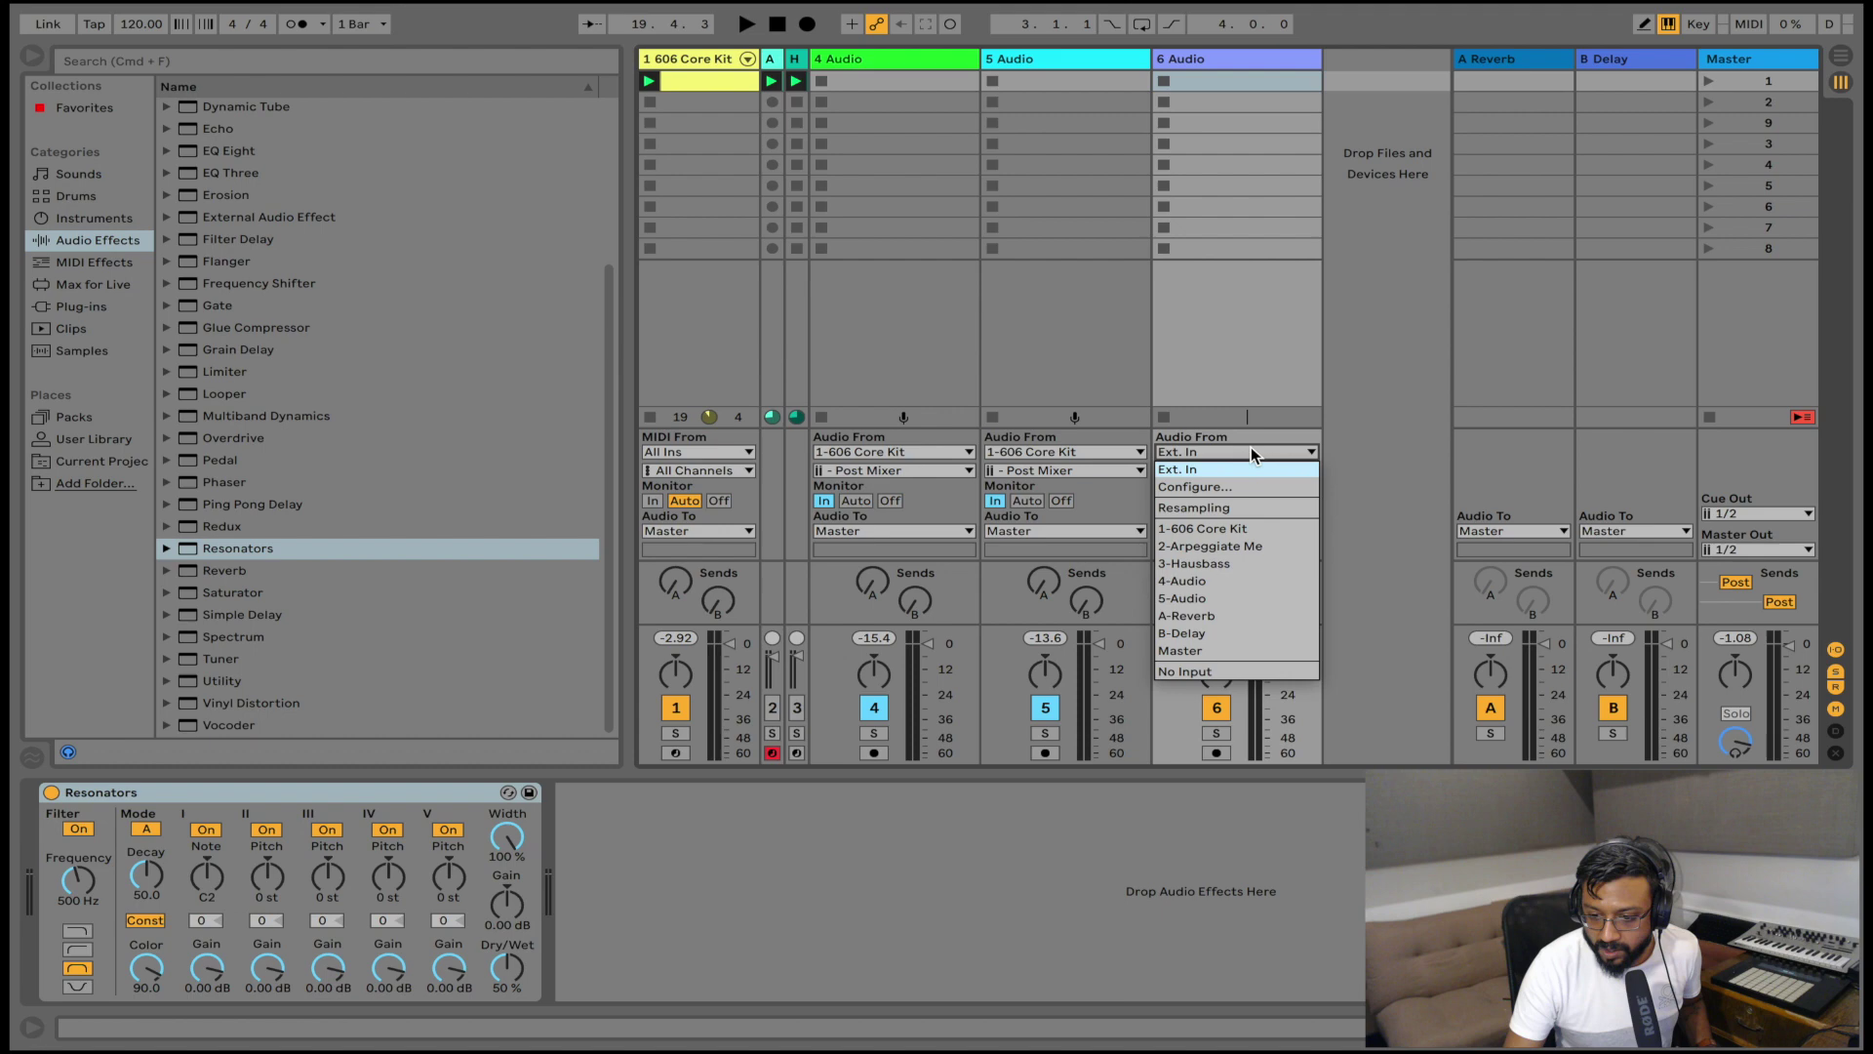
click(1246, 528)
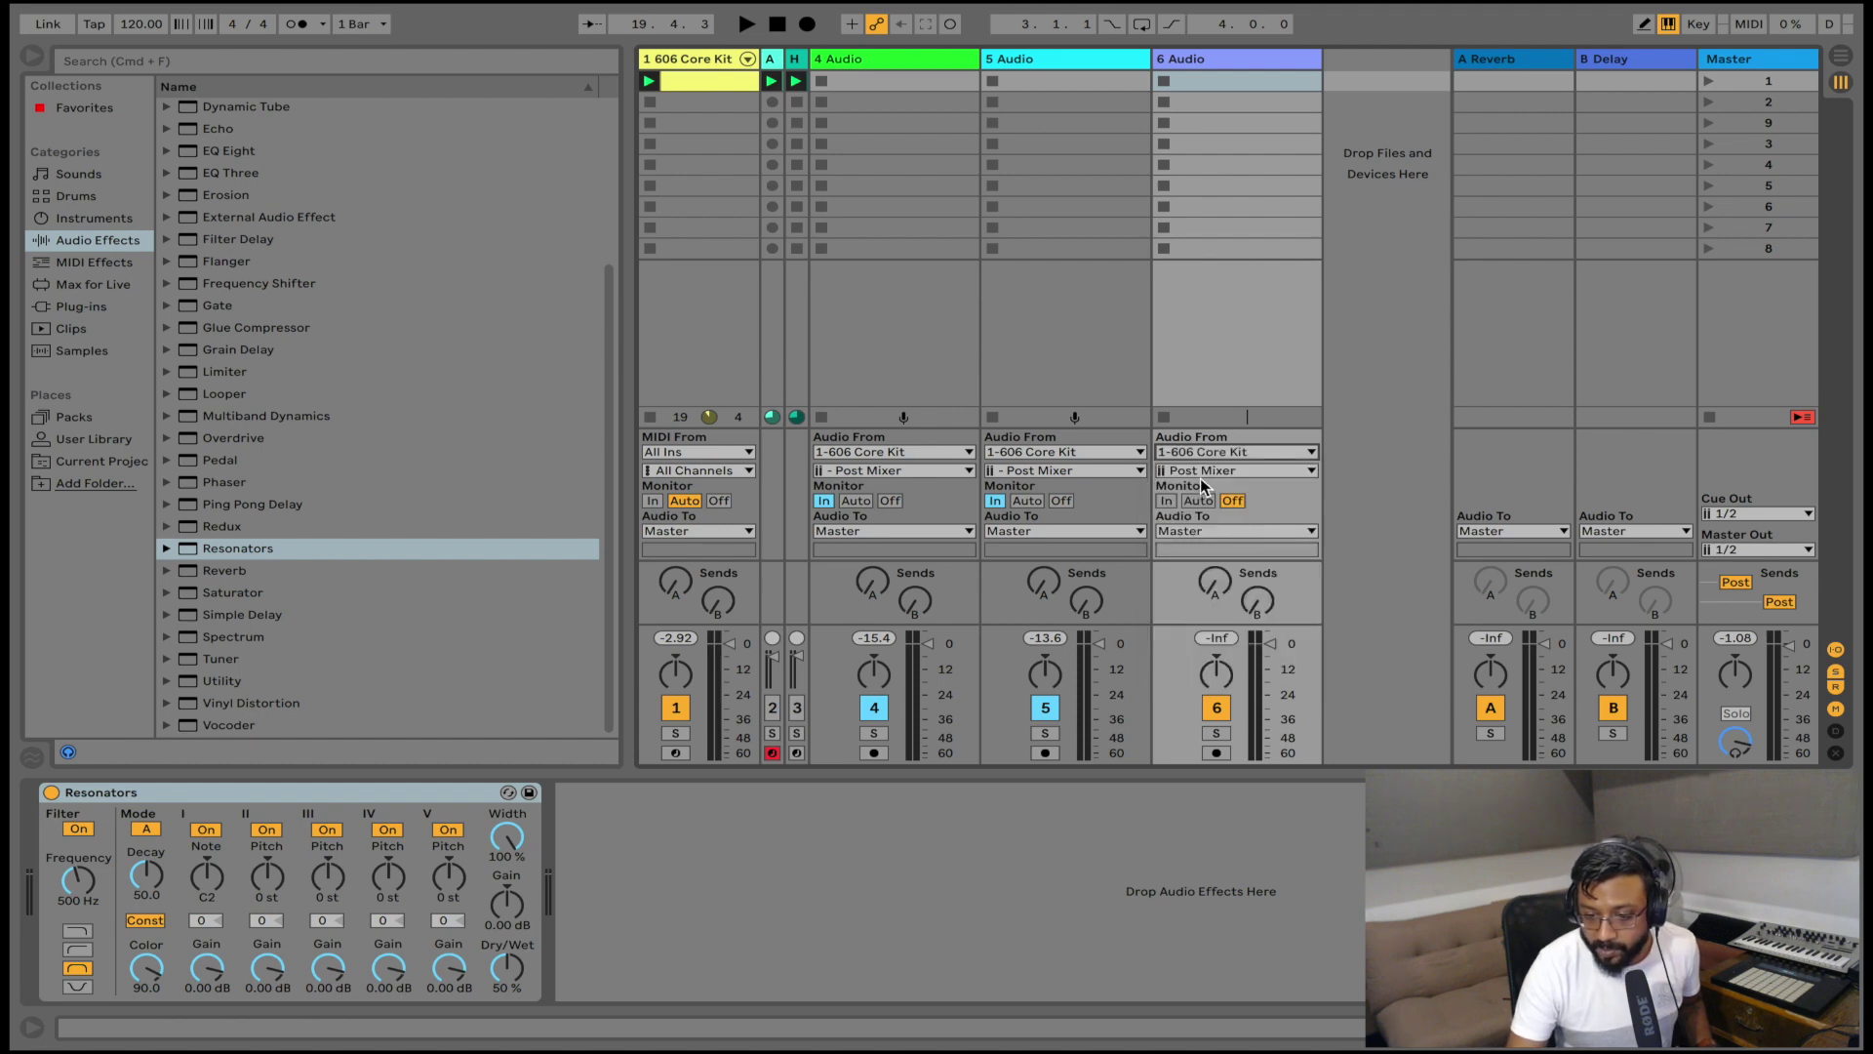
key(space)
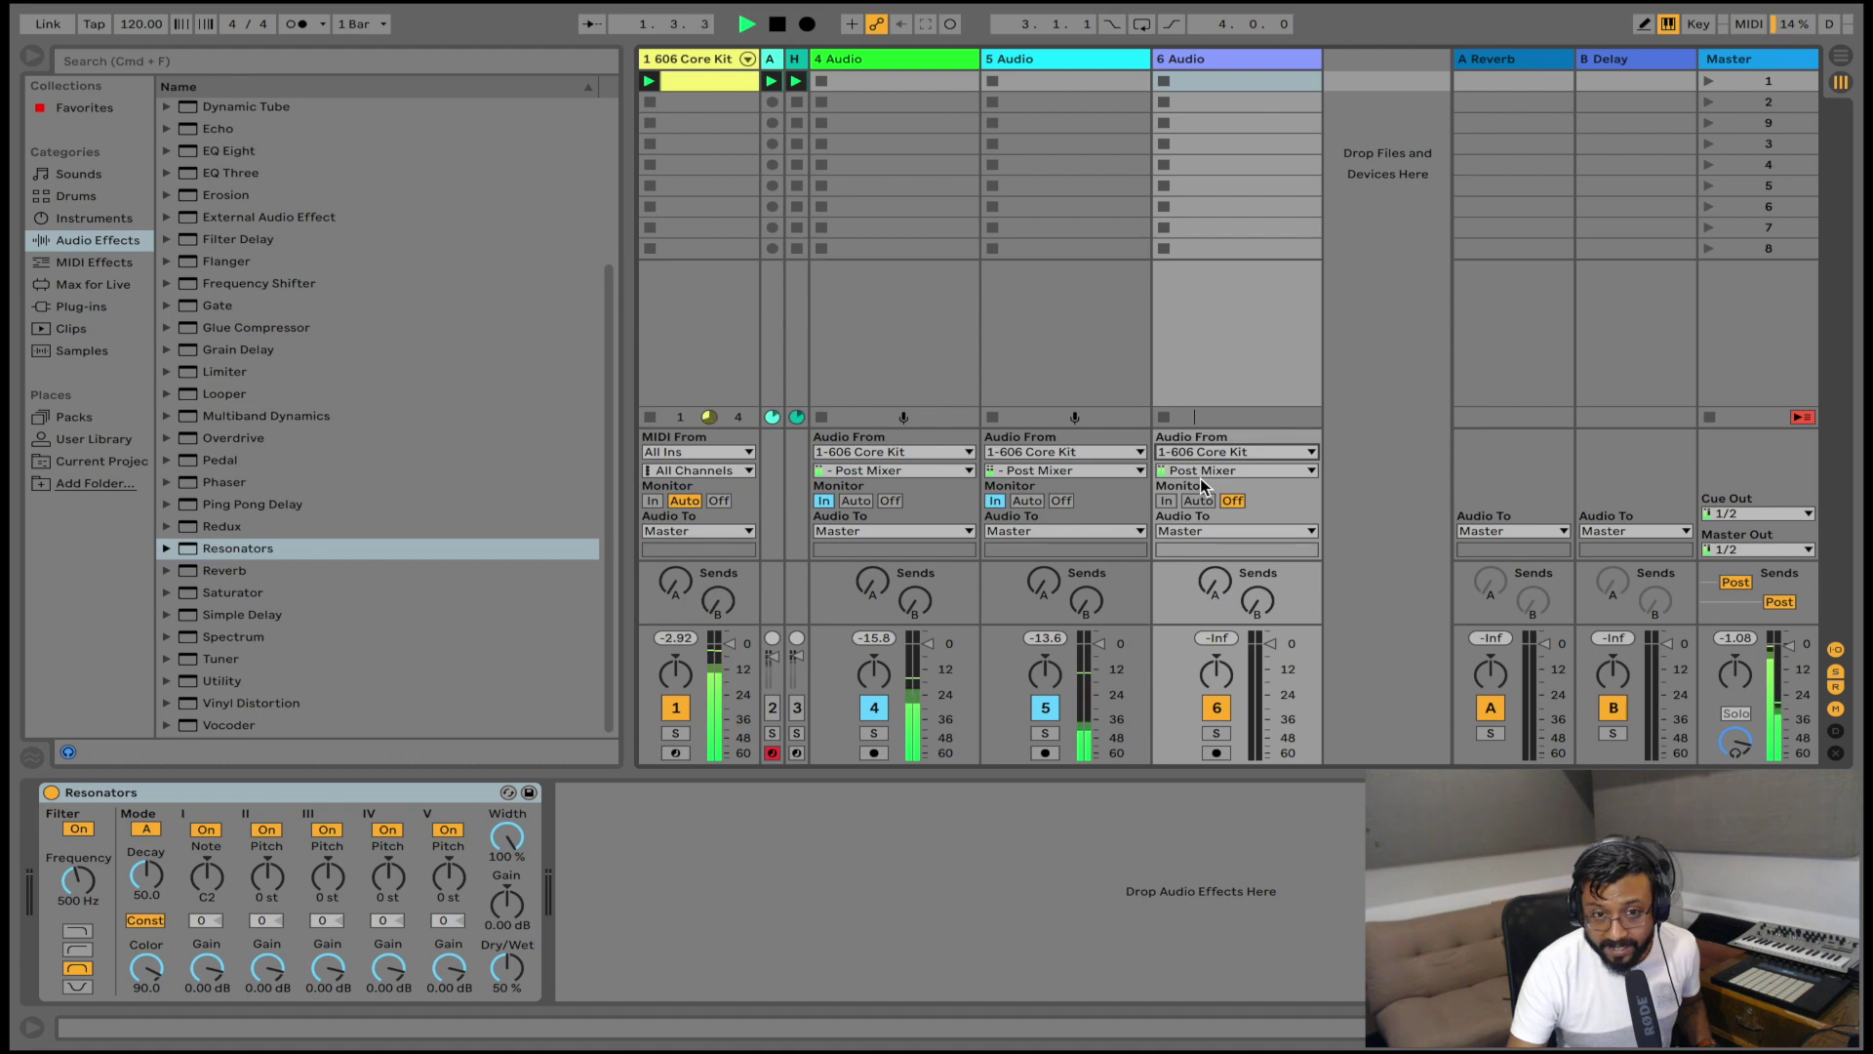
click(1226, 474)
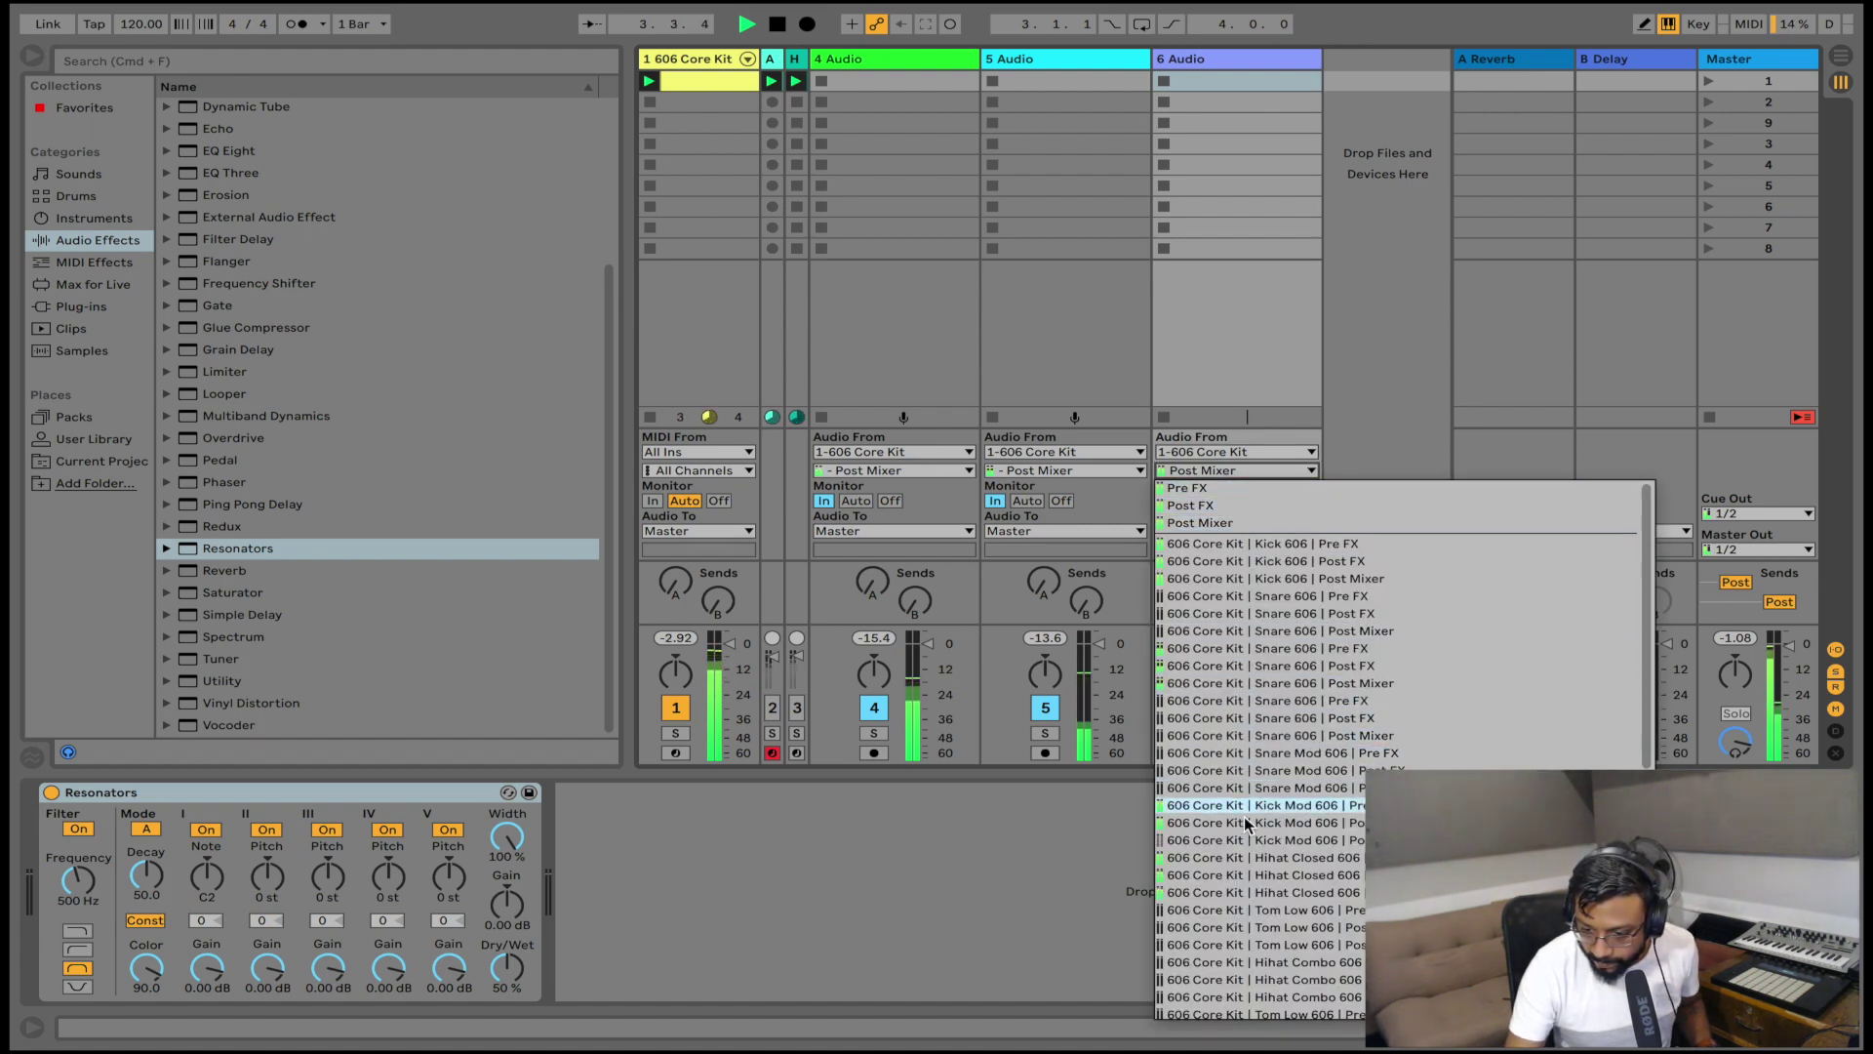
key(Escape)
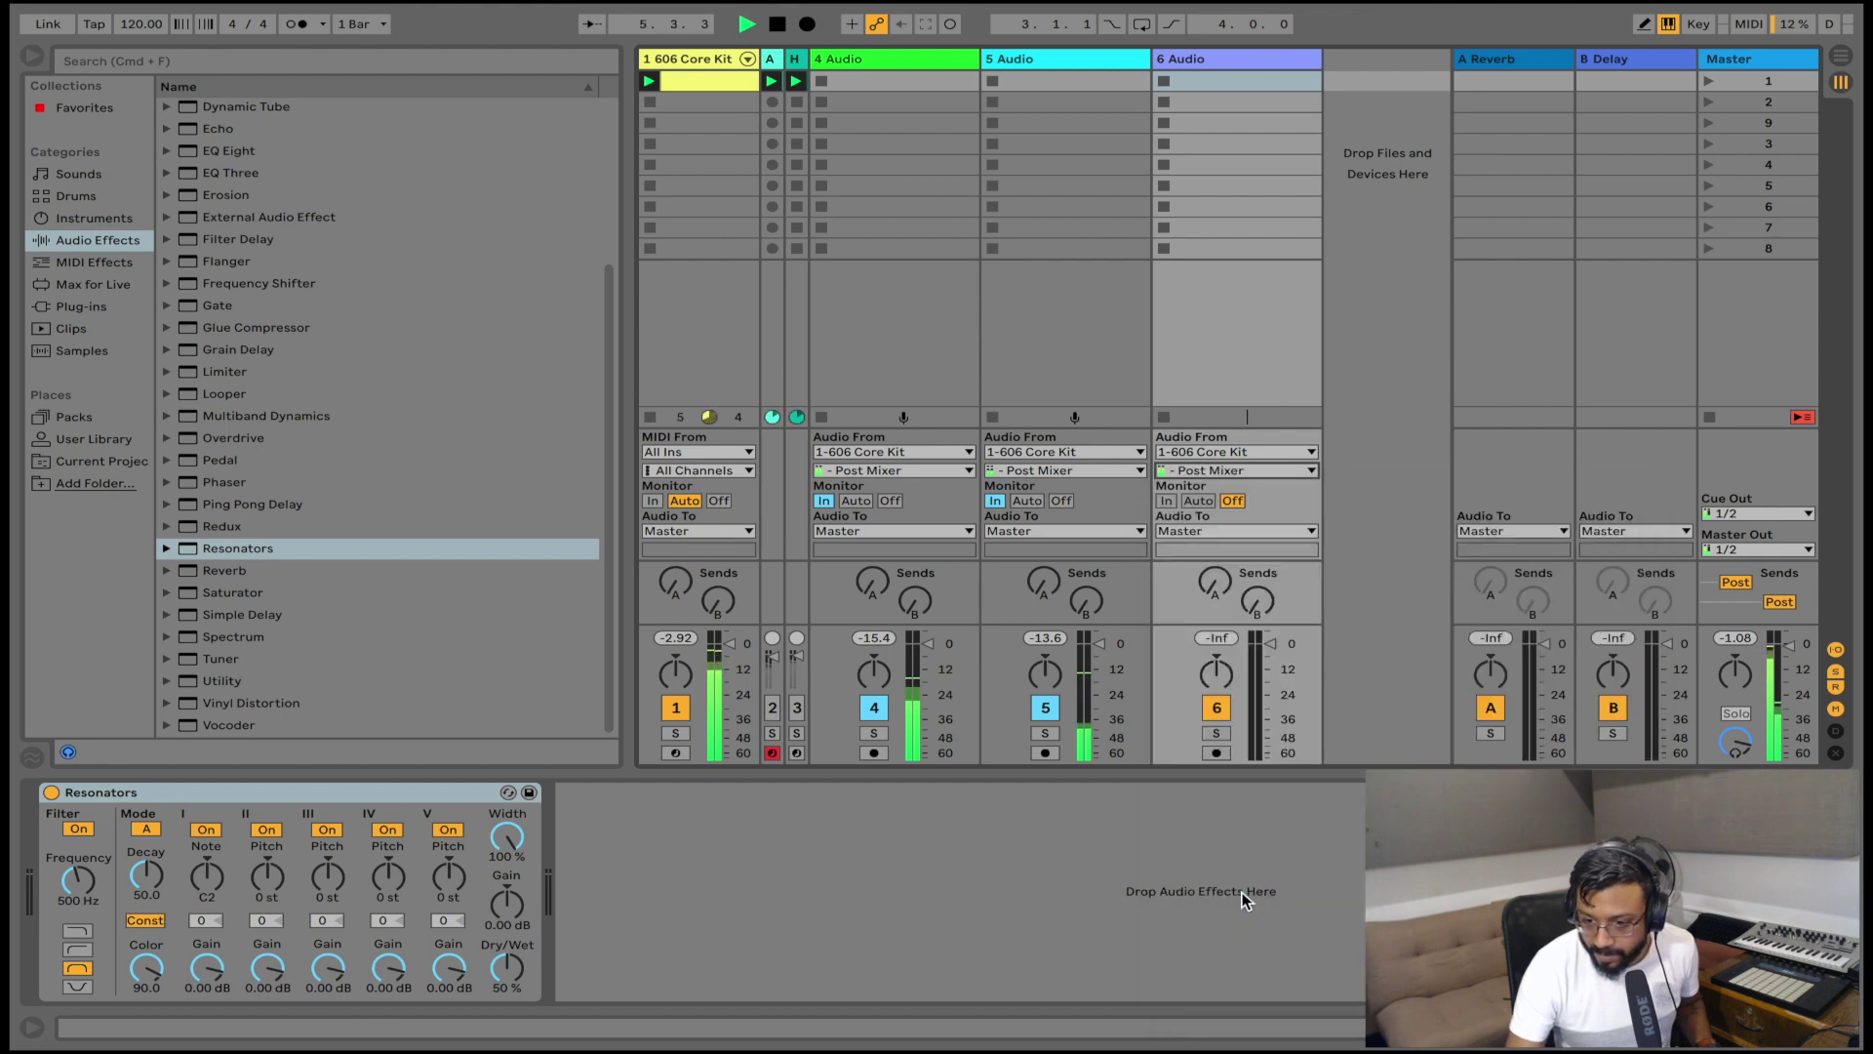
click(1169, 502)
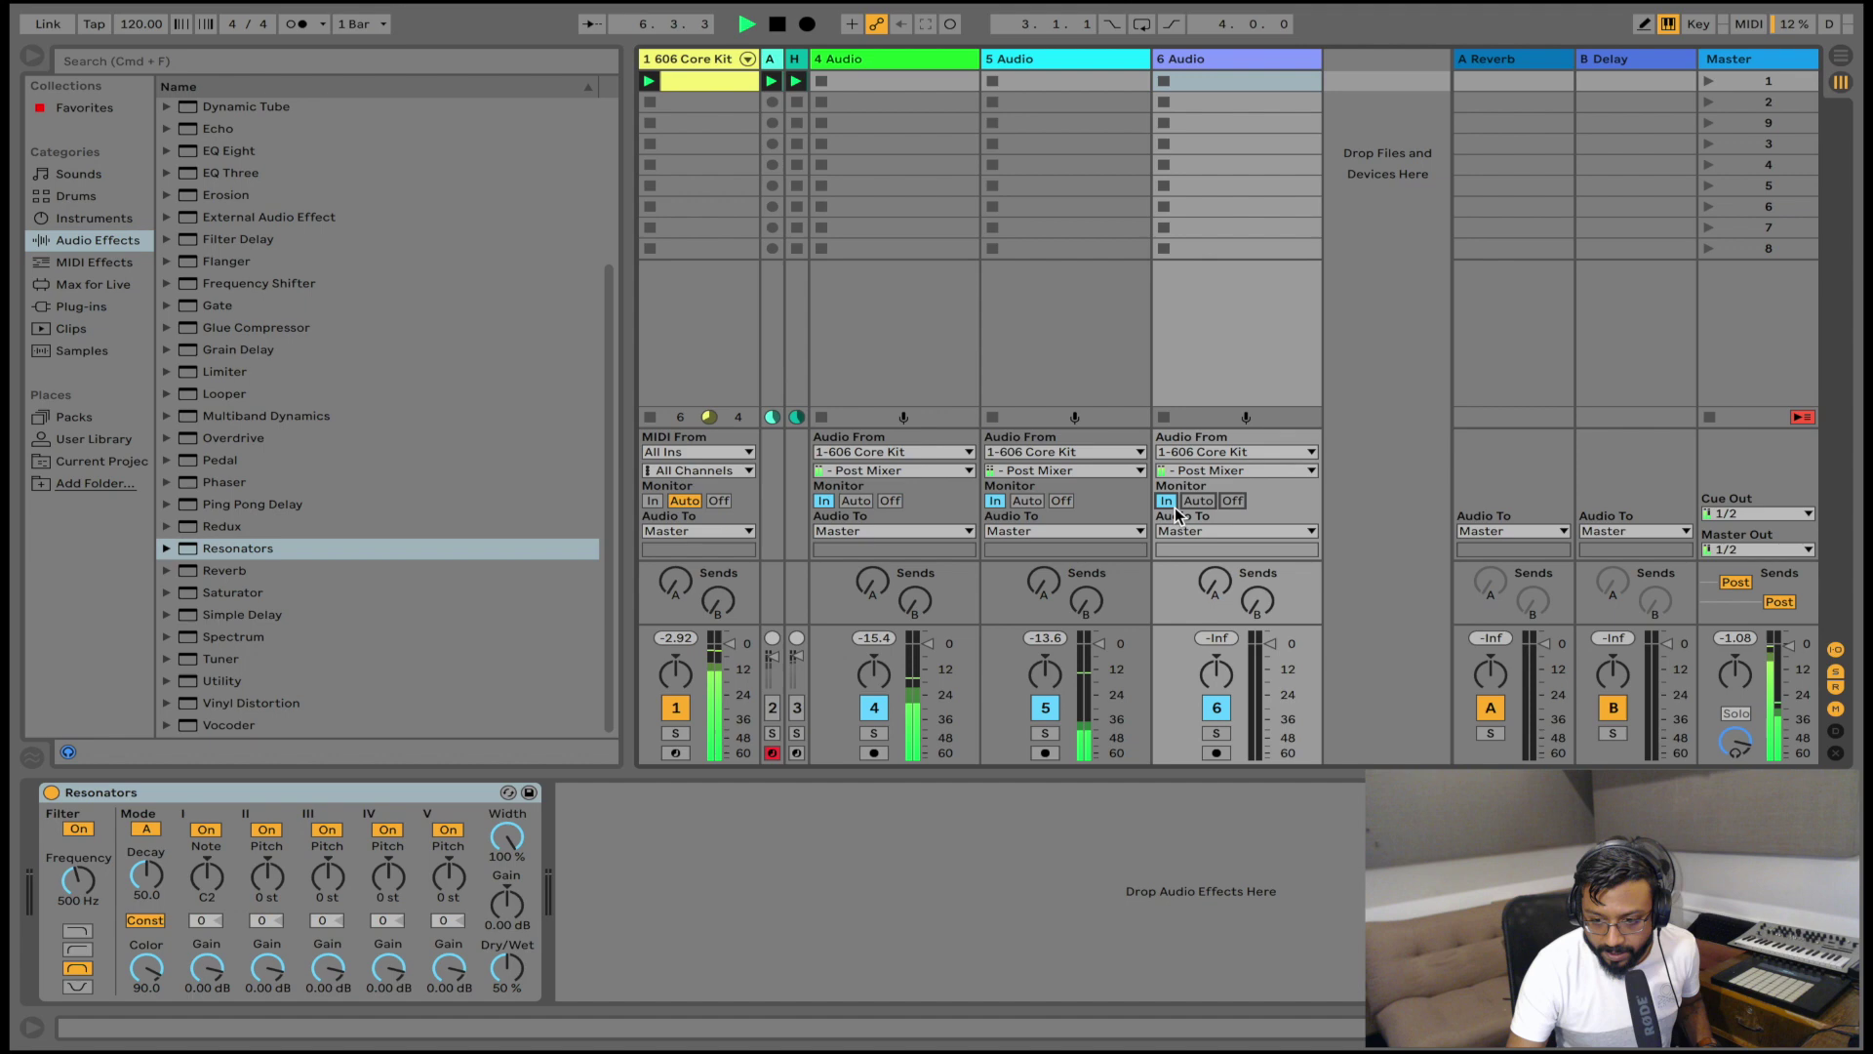
click(1217, 737)
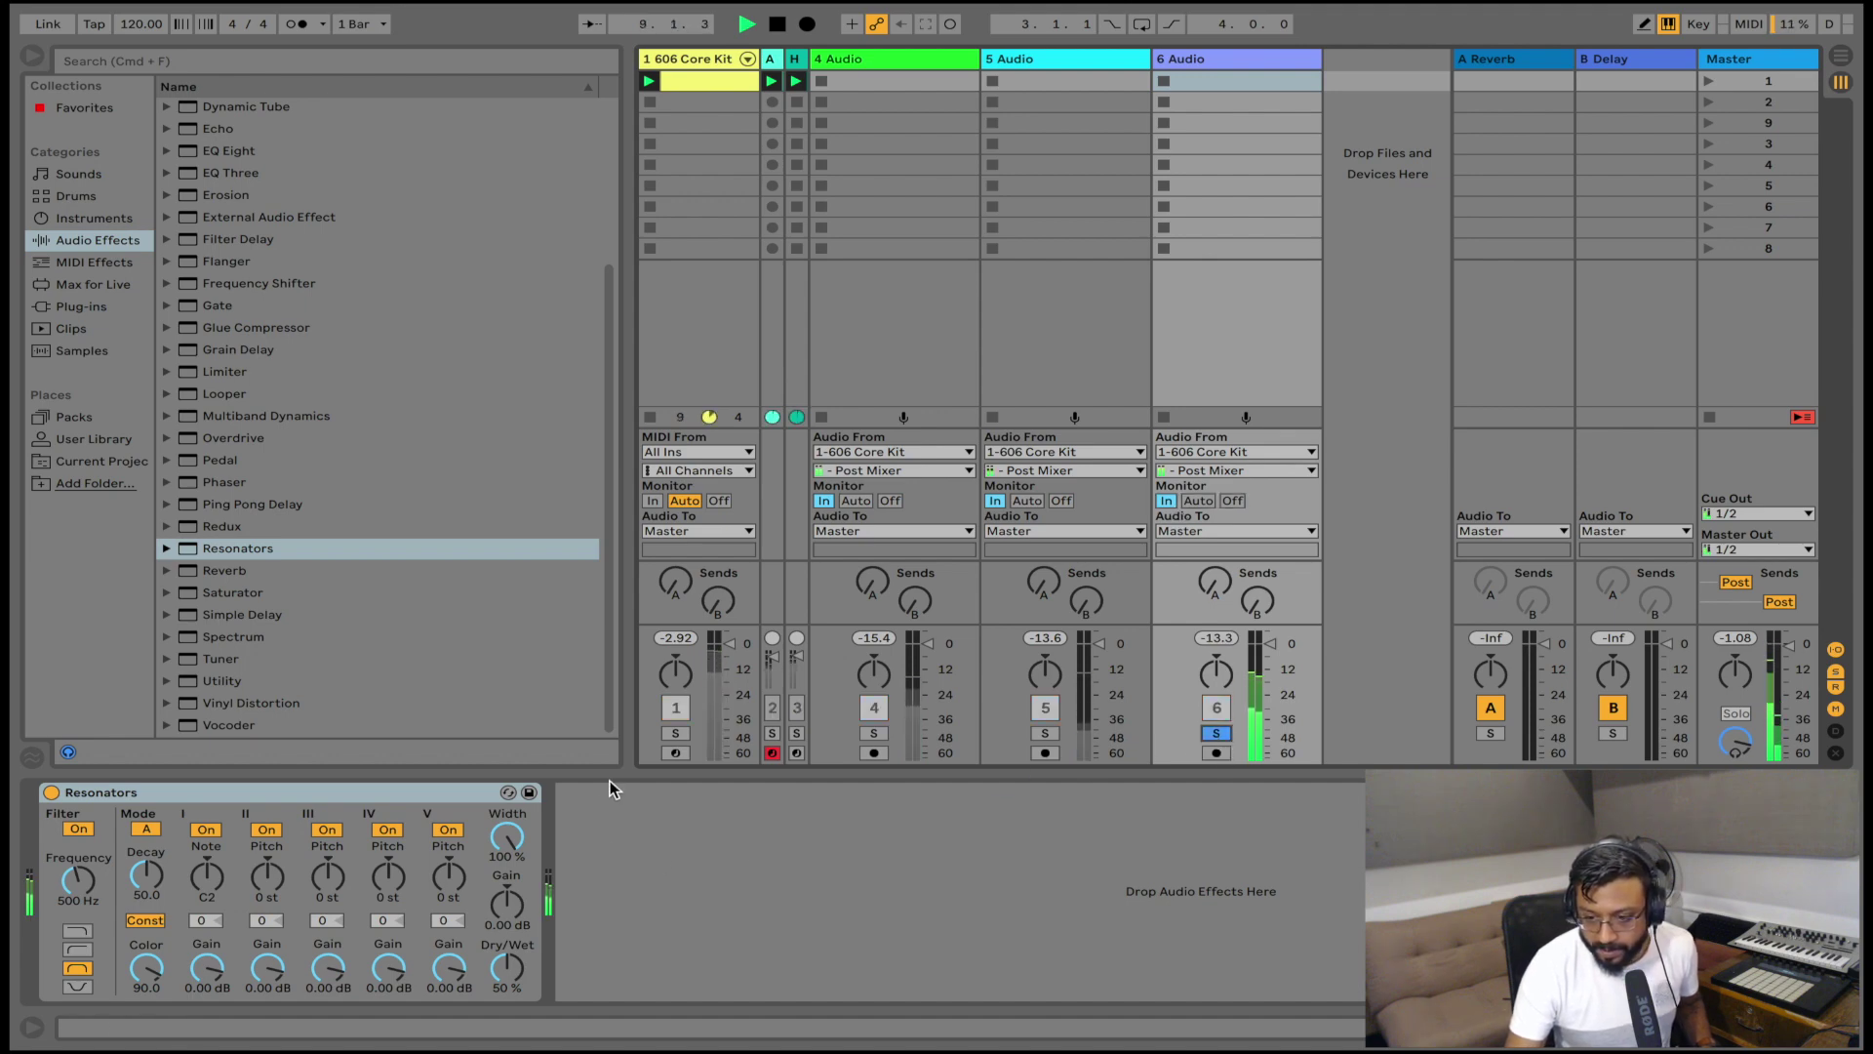
- Set track 6 Resonators fully wet, voices at −12/+12 semitones, with a different filter type
drag(506, 971, 506, 917)
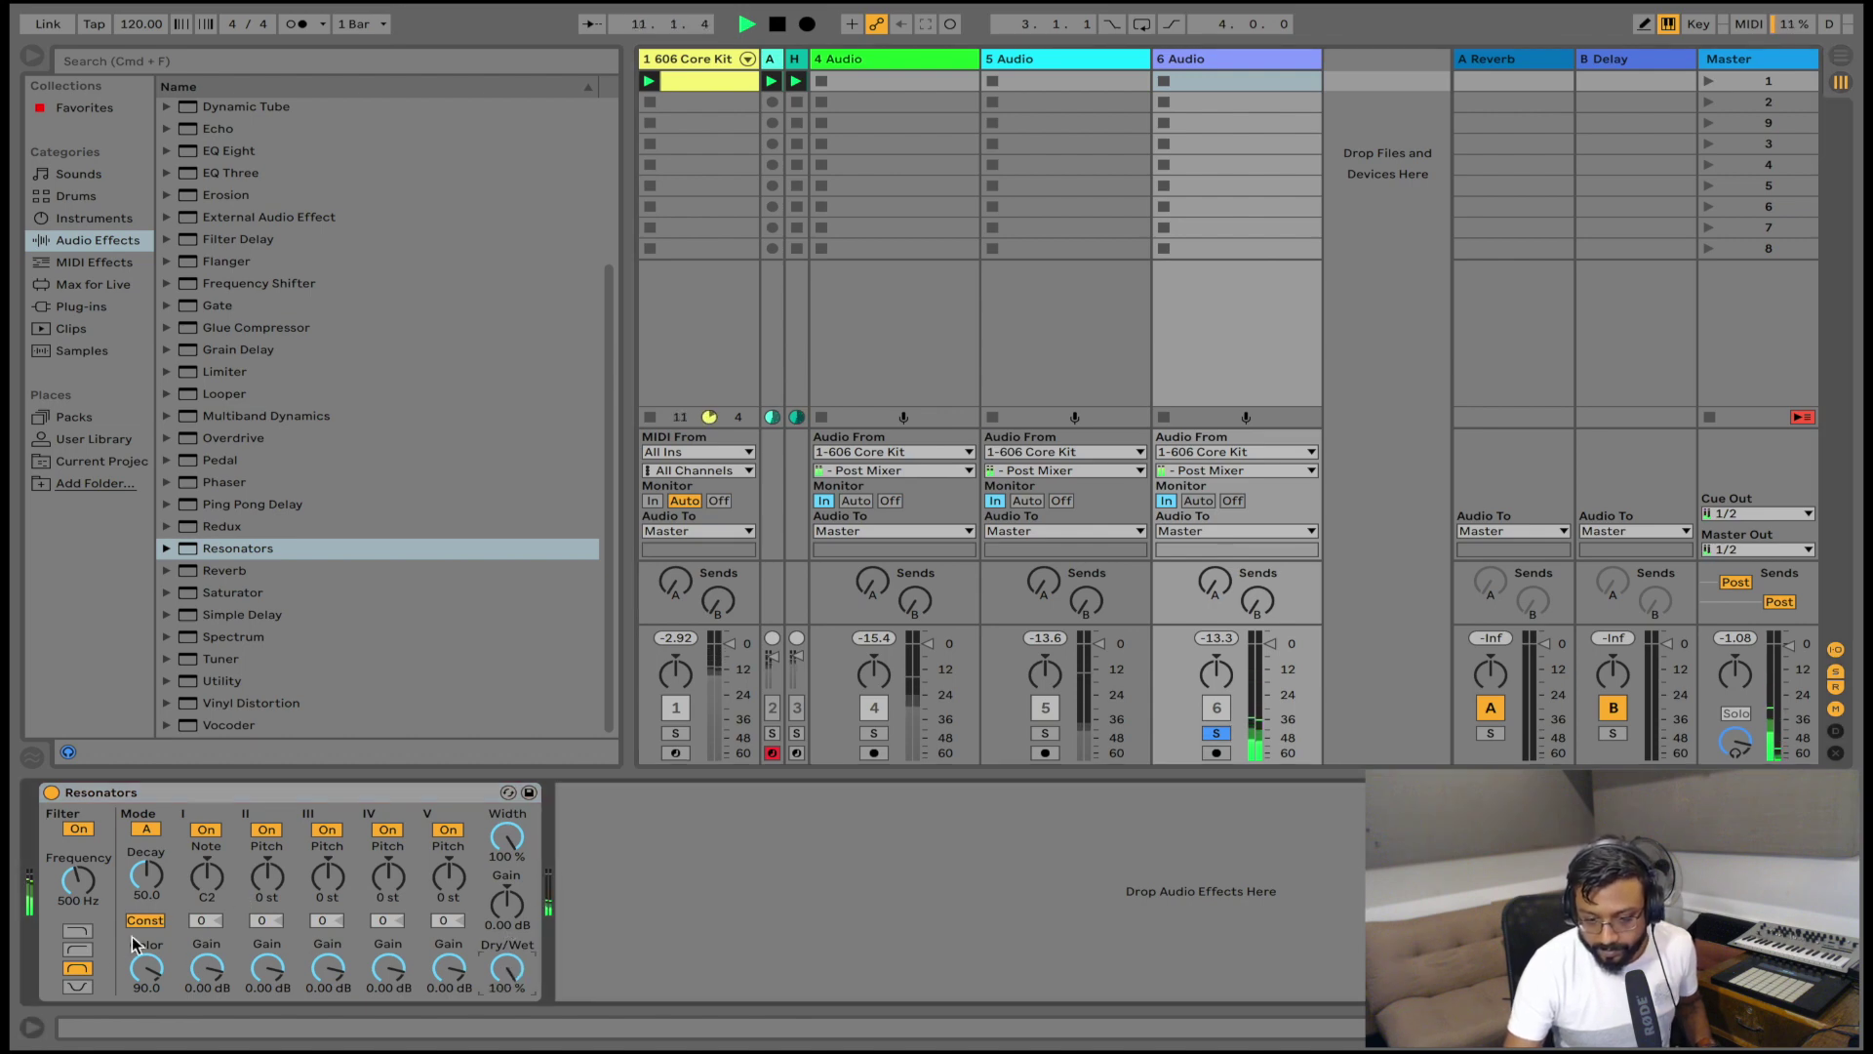
key(space)
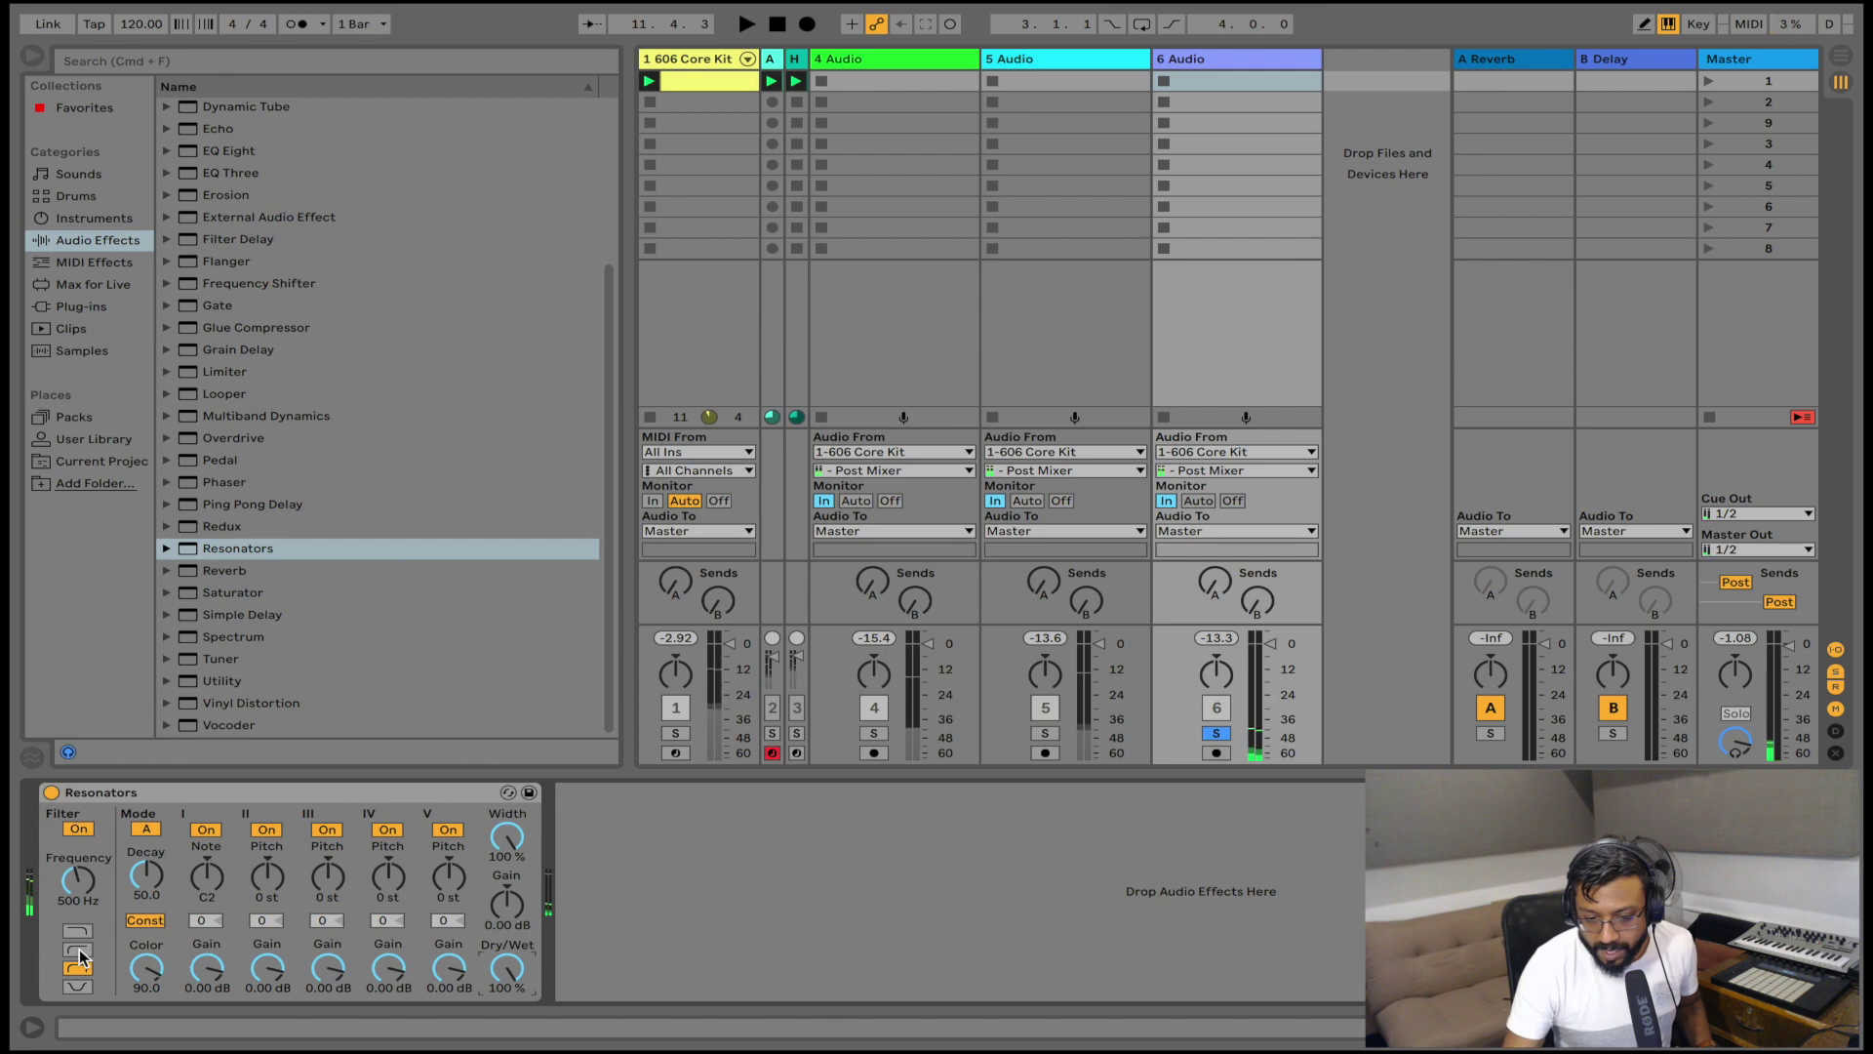
mouse_move(214, 890)
mouse_down()
mouse_move(214, 921)
mouse_move(213, 883)
mouse_up()
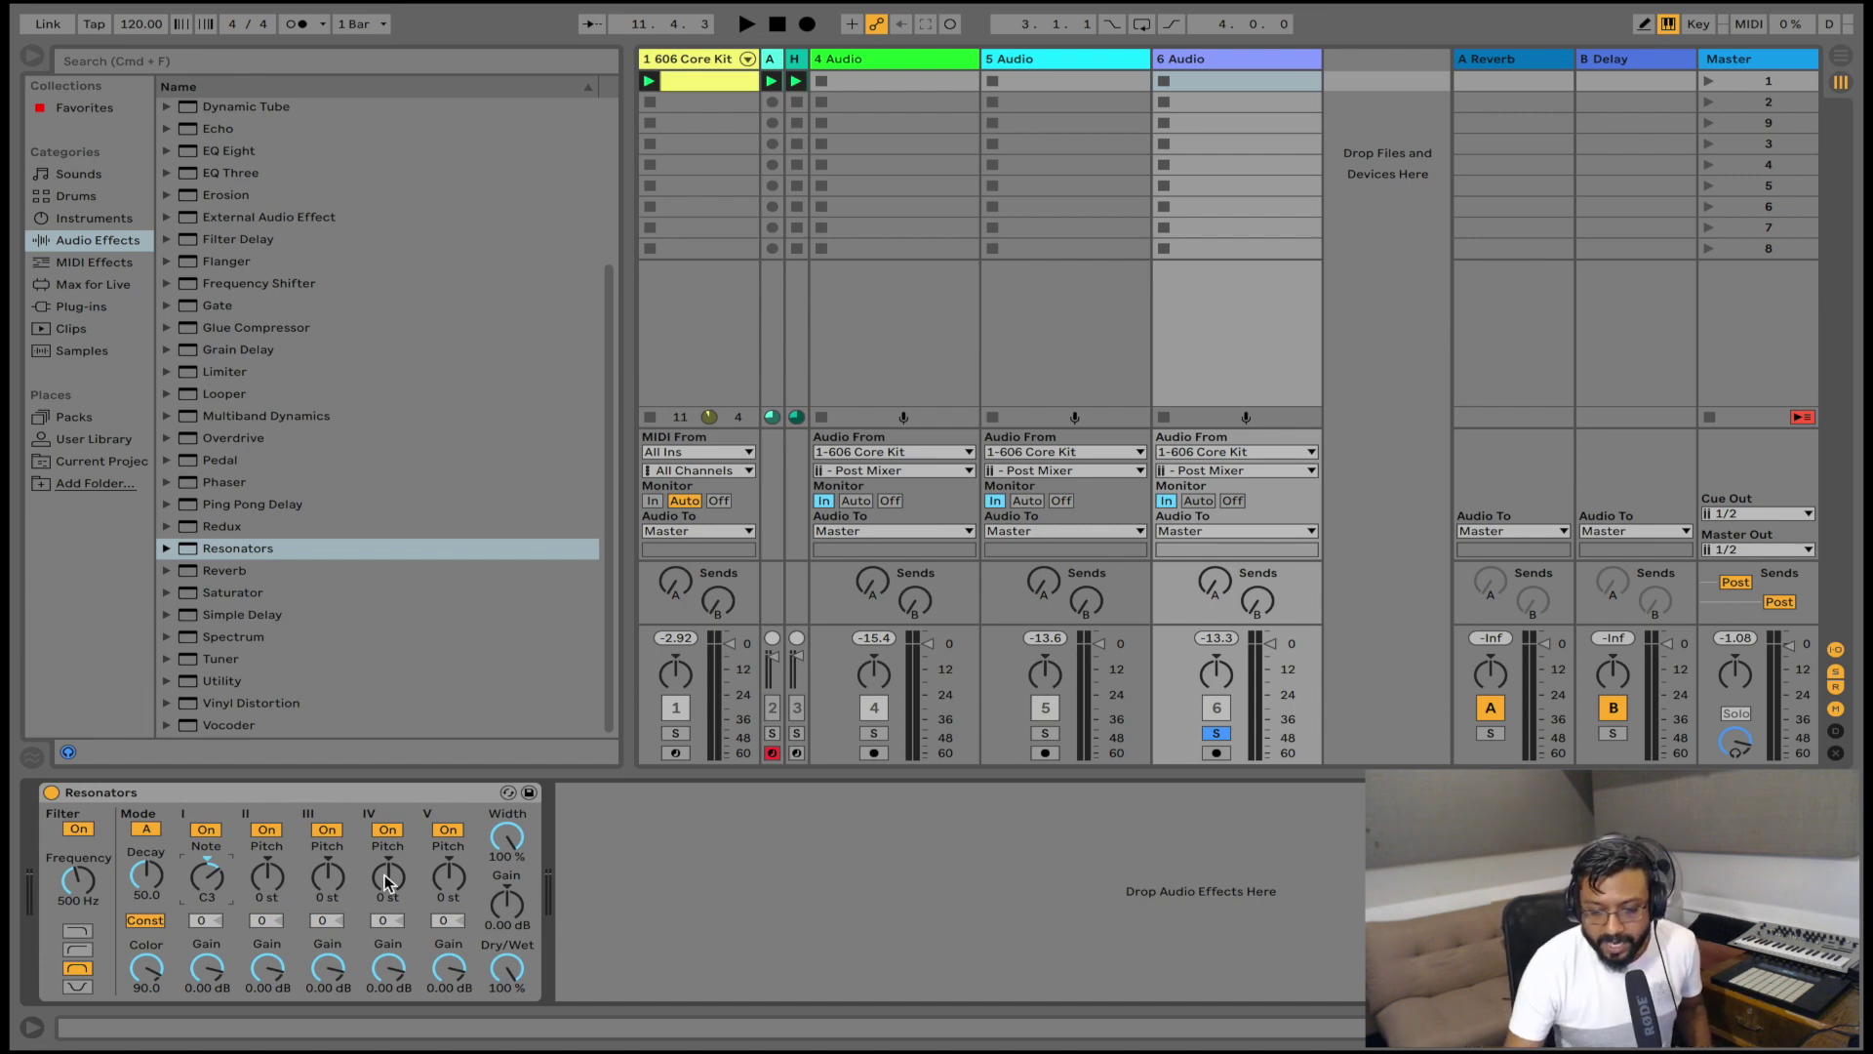
click(270, 902)
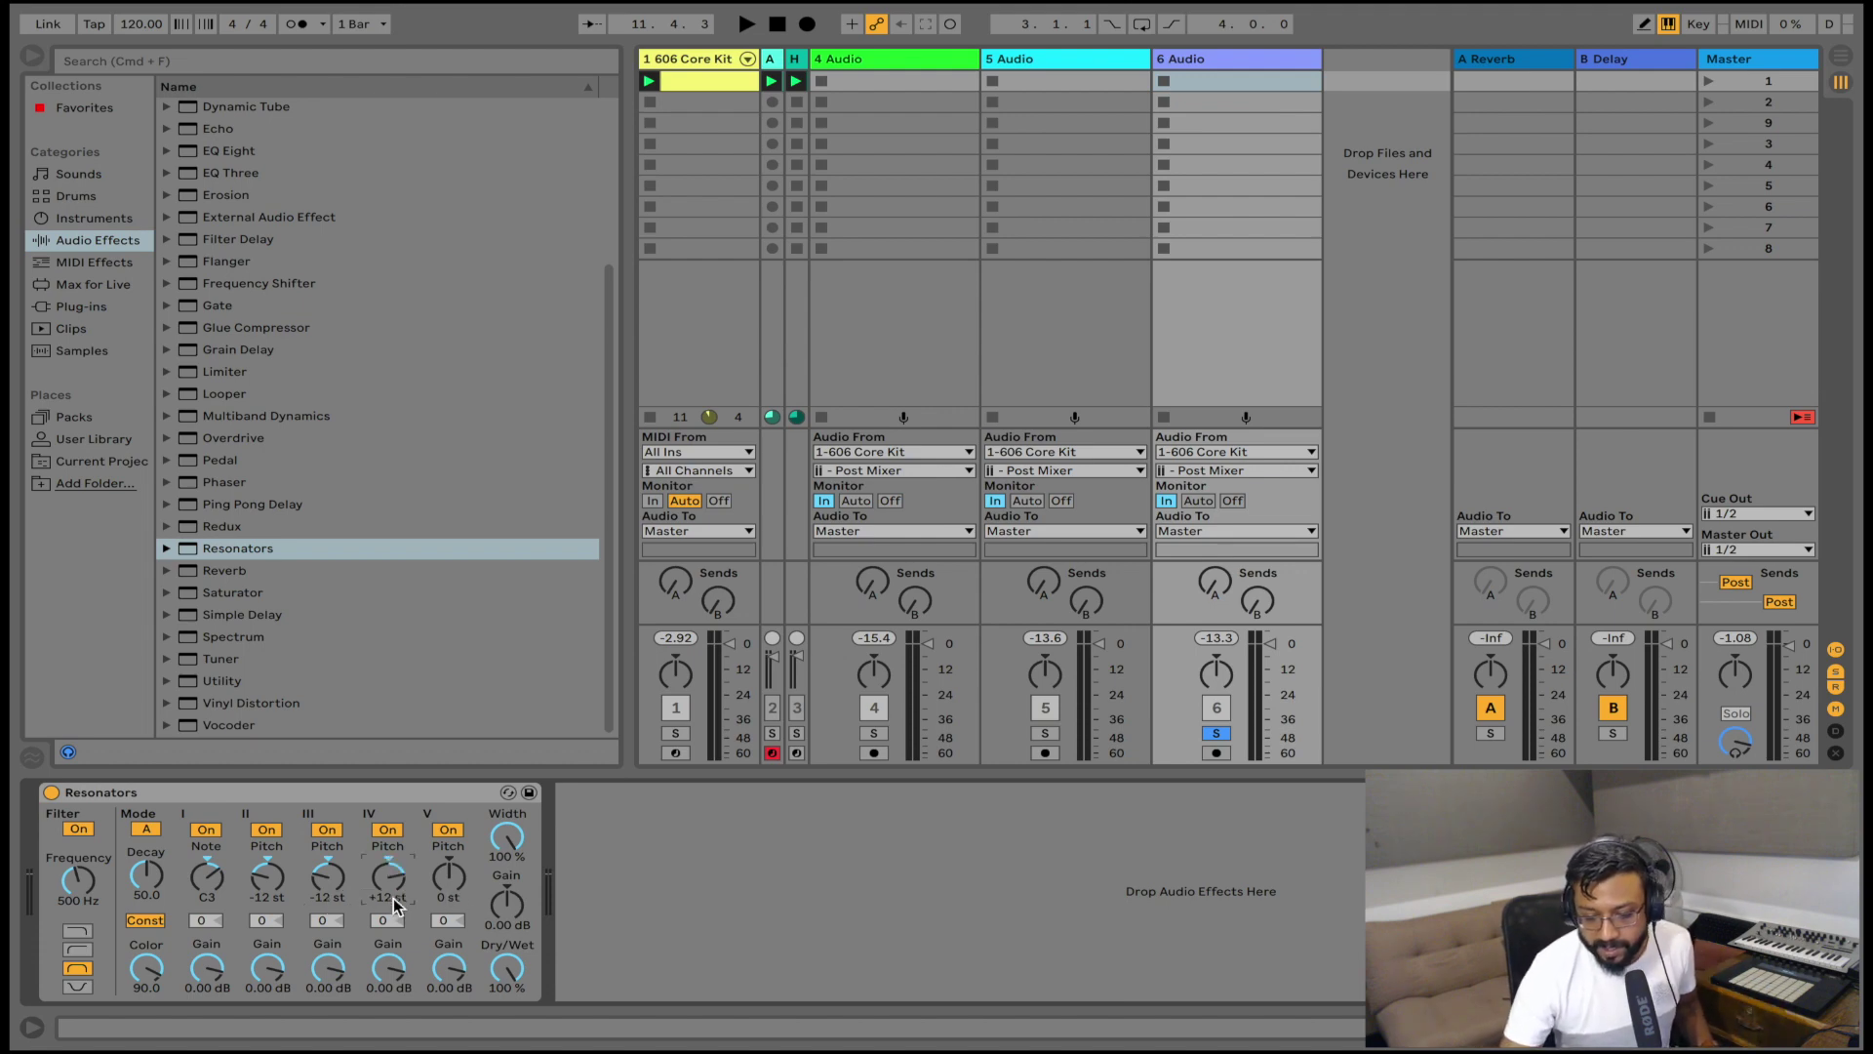
text(12)
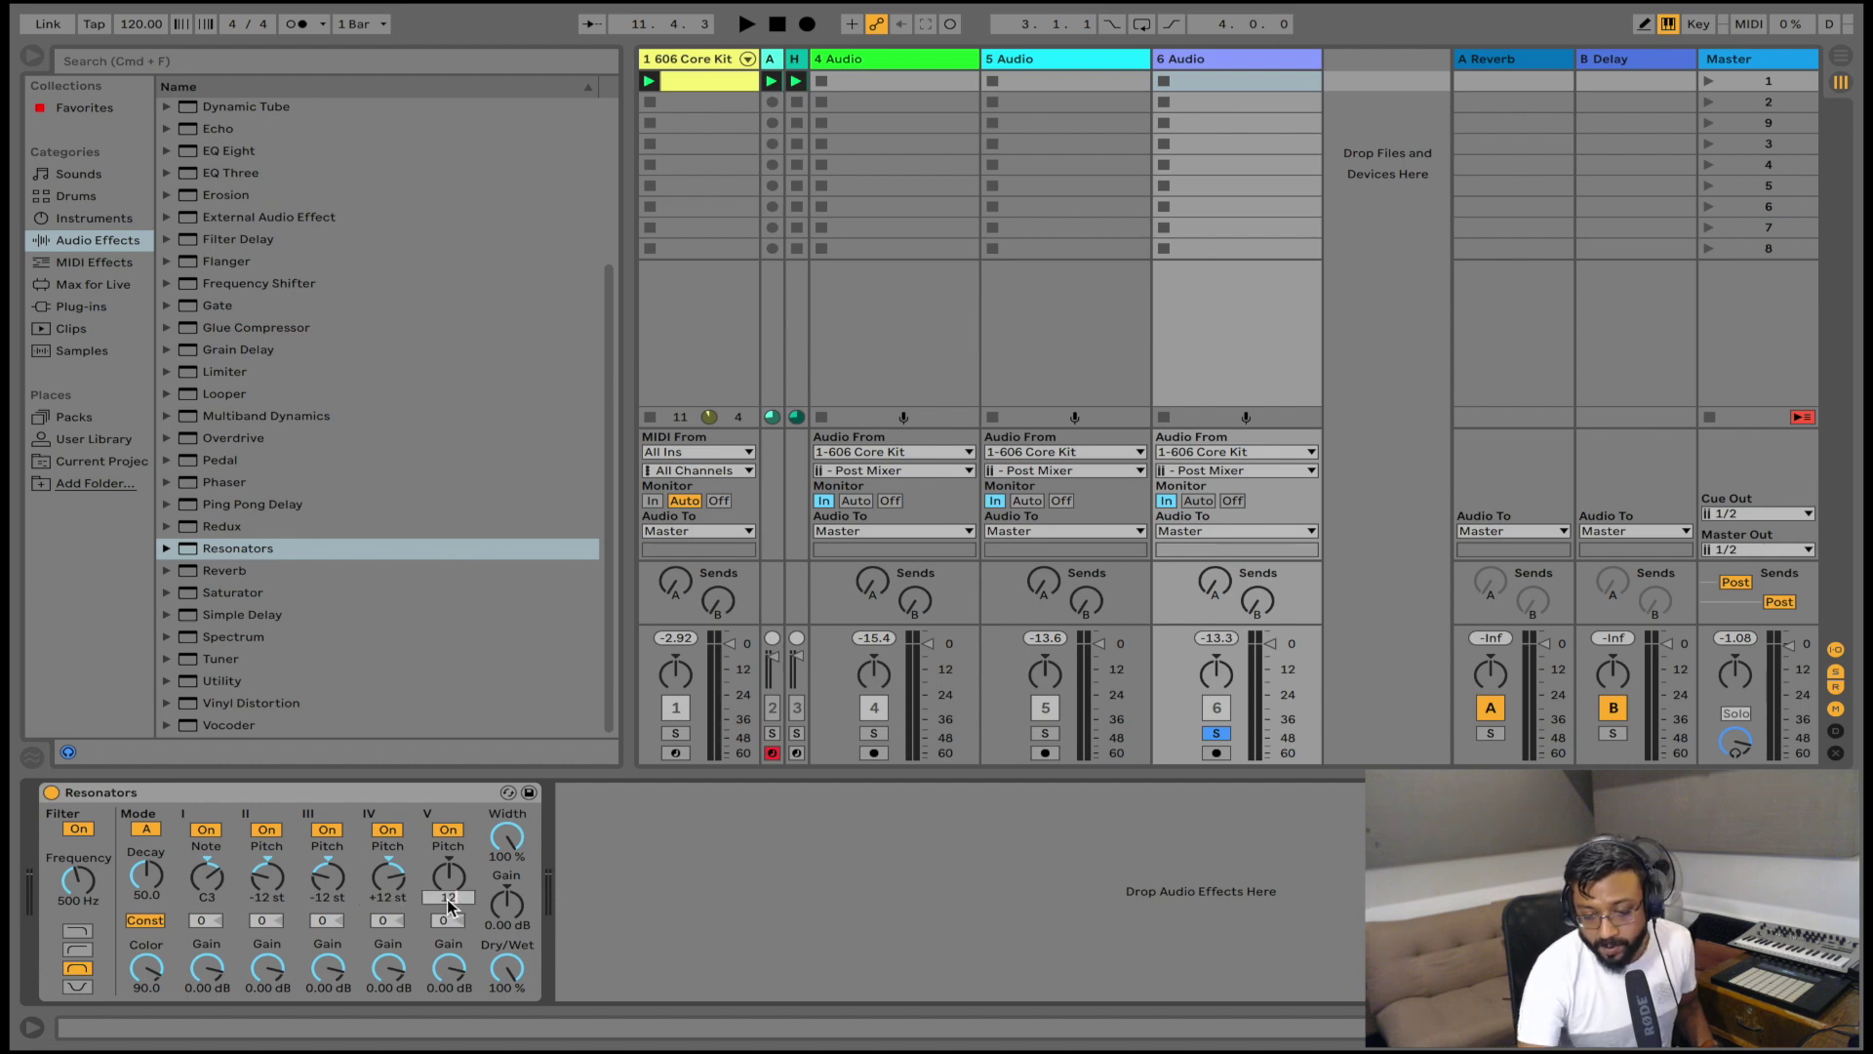
key(Return)
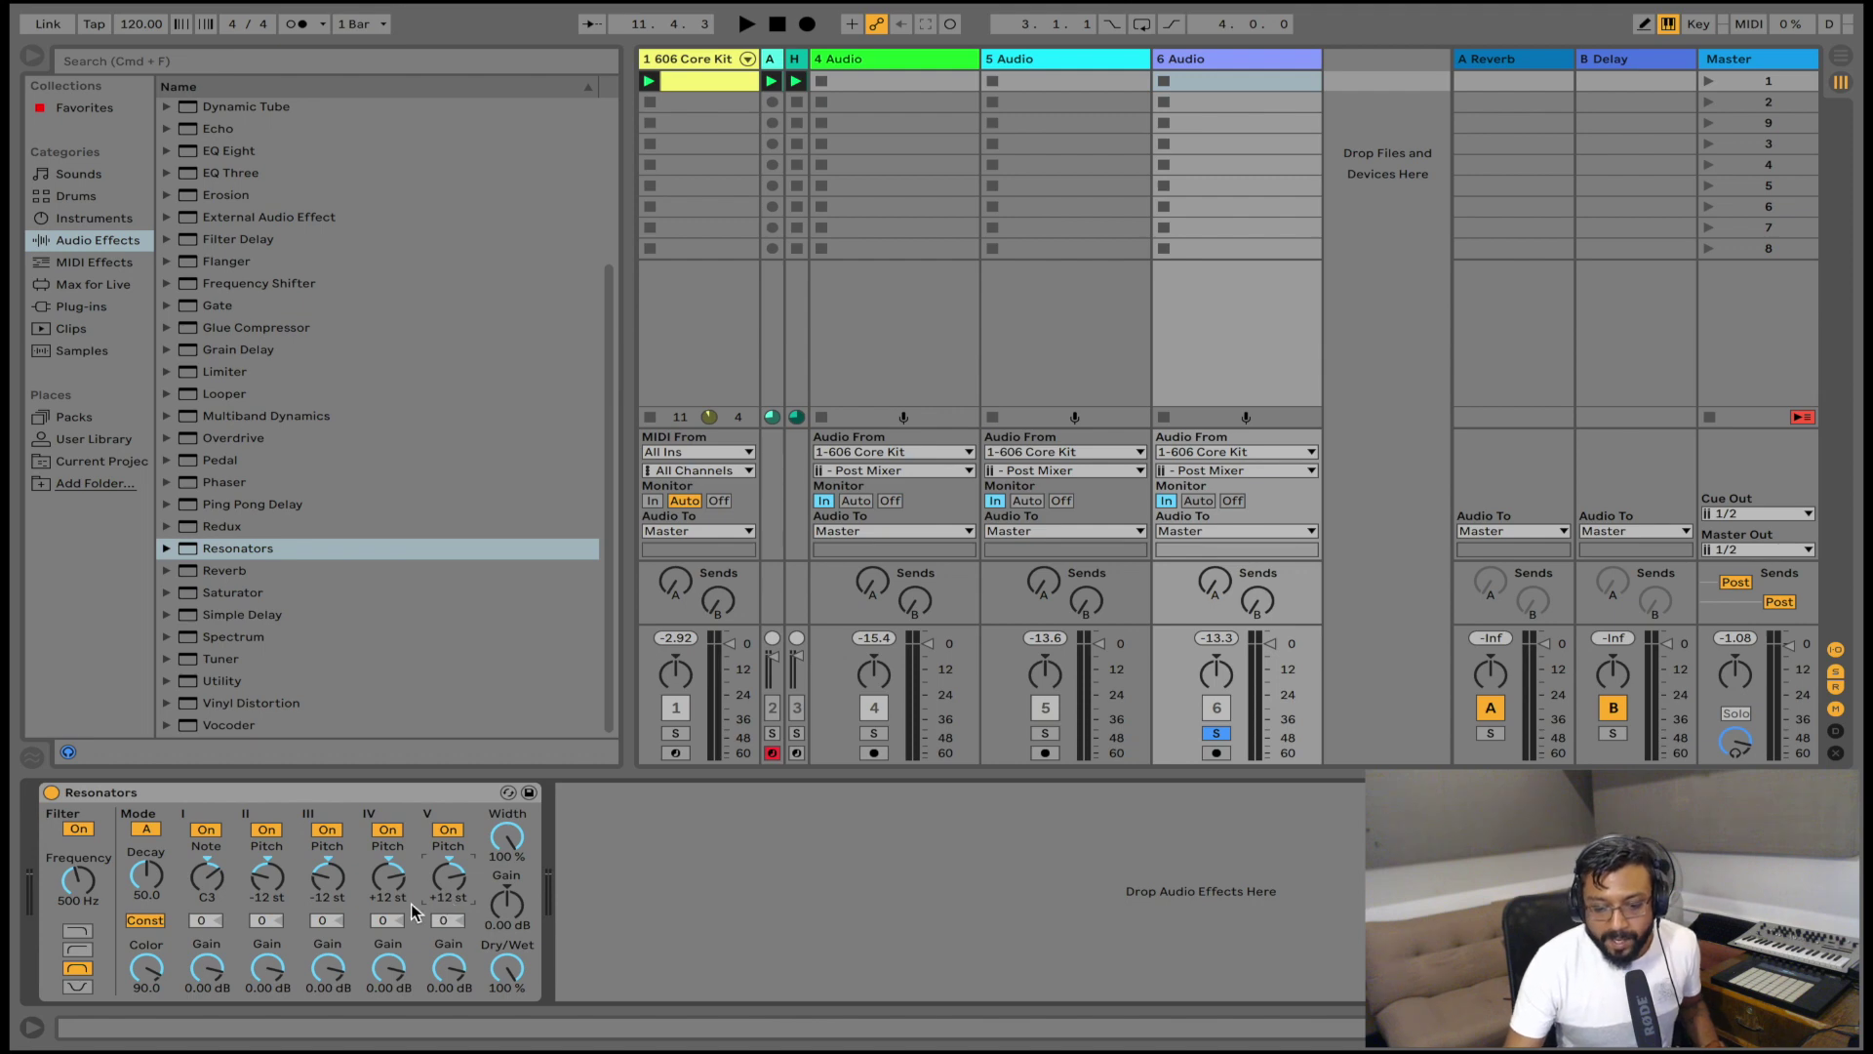
click(78, 949)
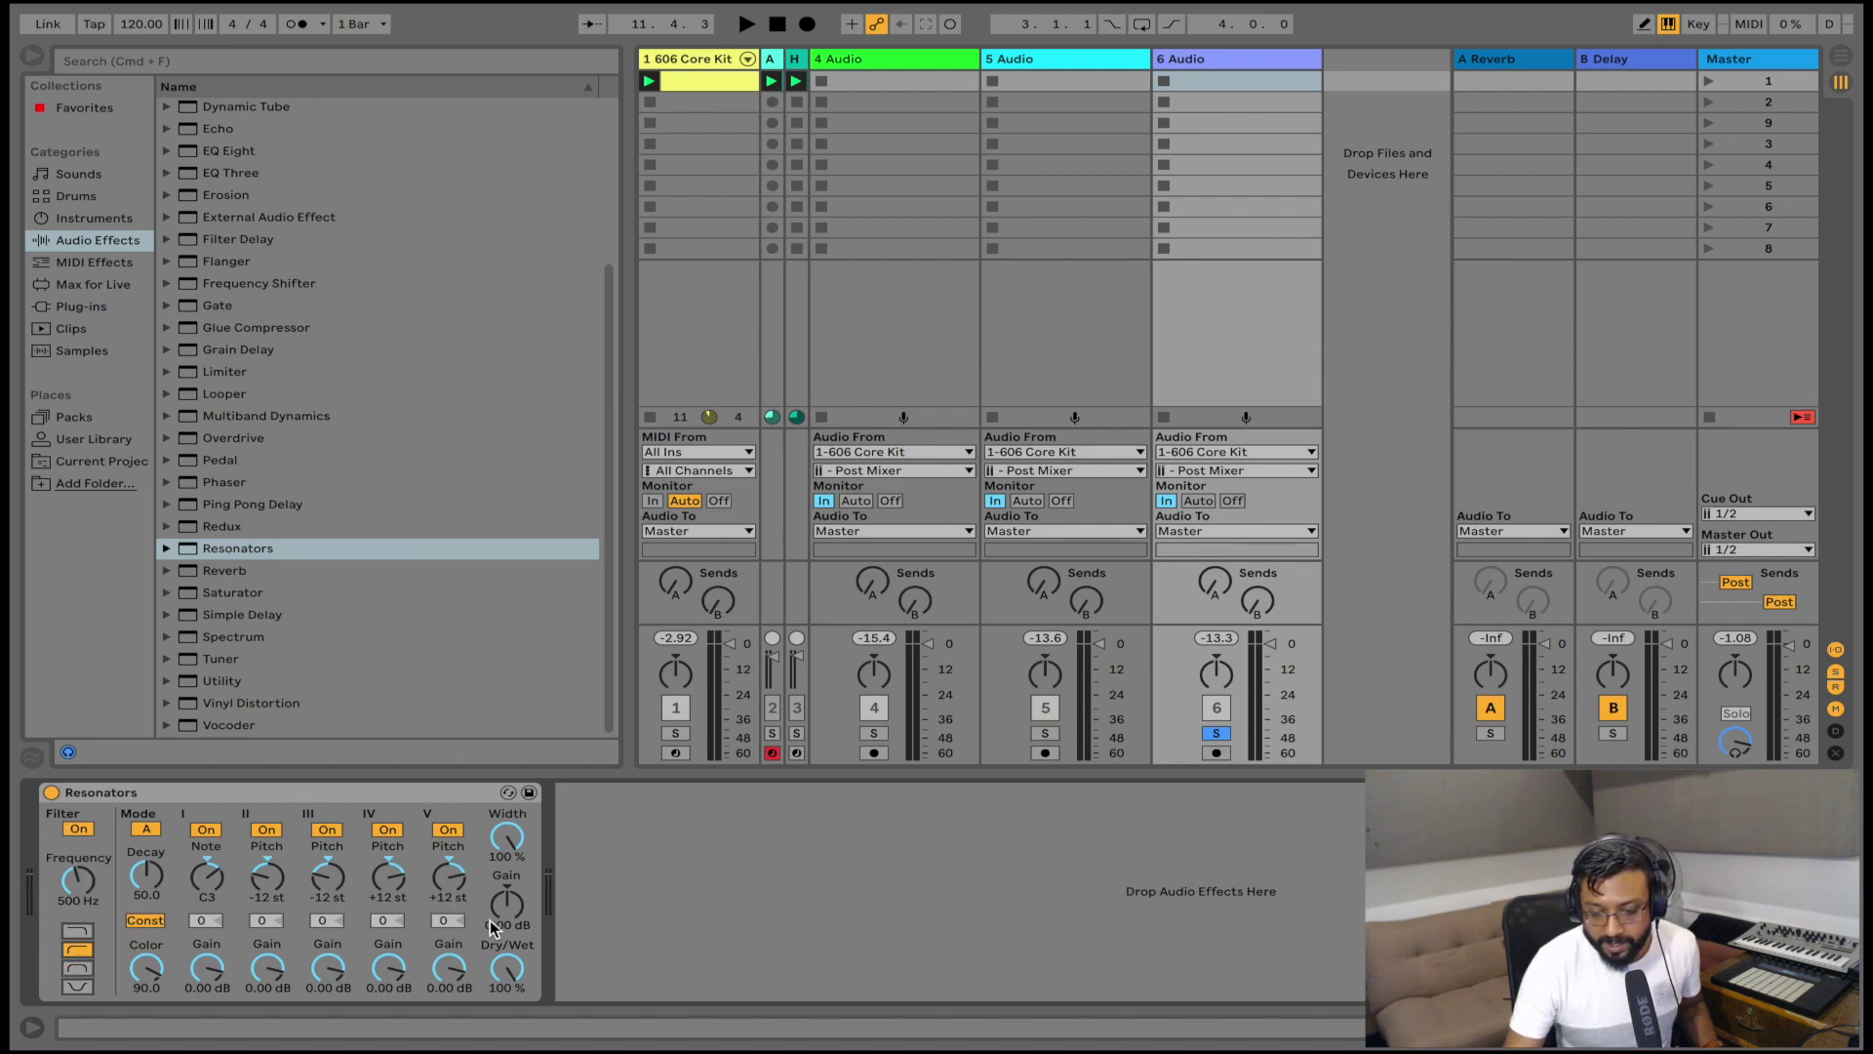
key(space)
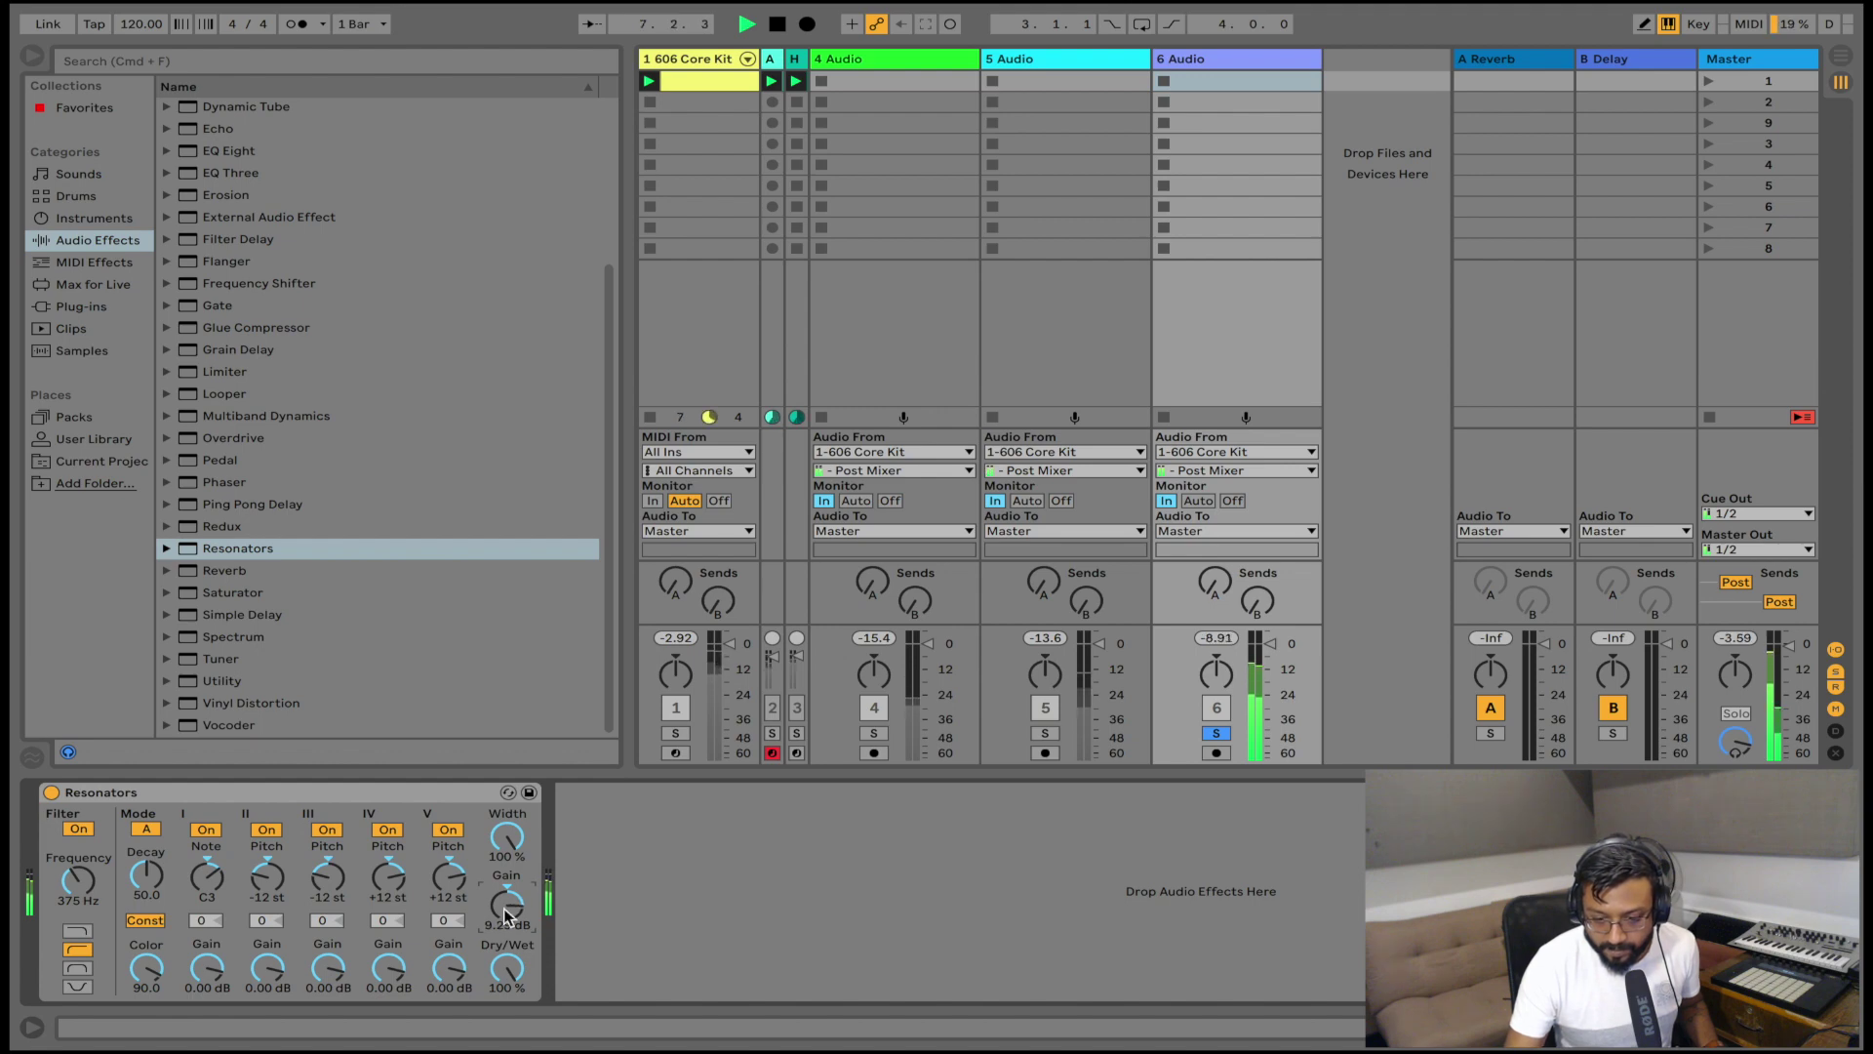
- Turn off track 6's Solo and select the 6 Audio track
click(1226, 737)
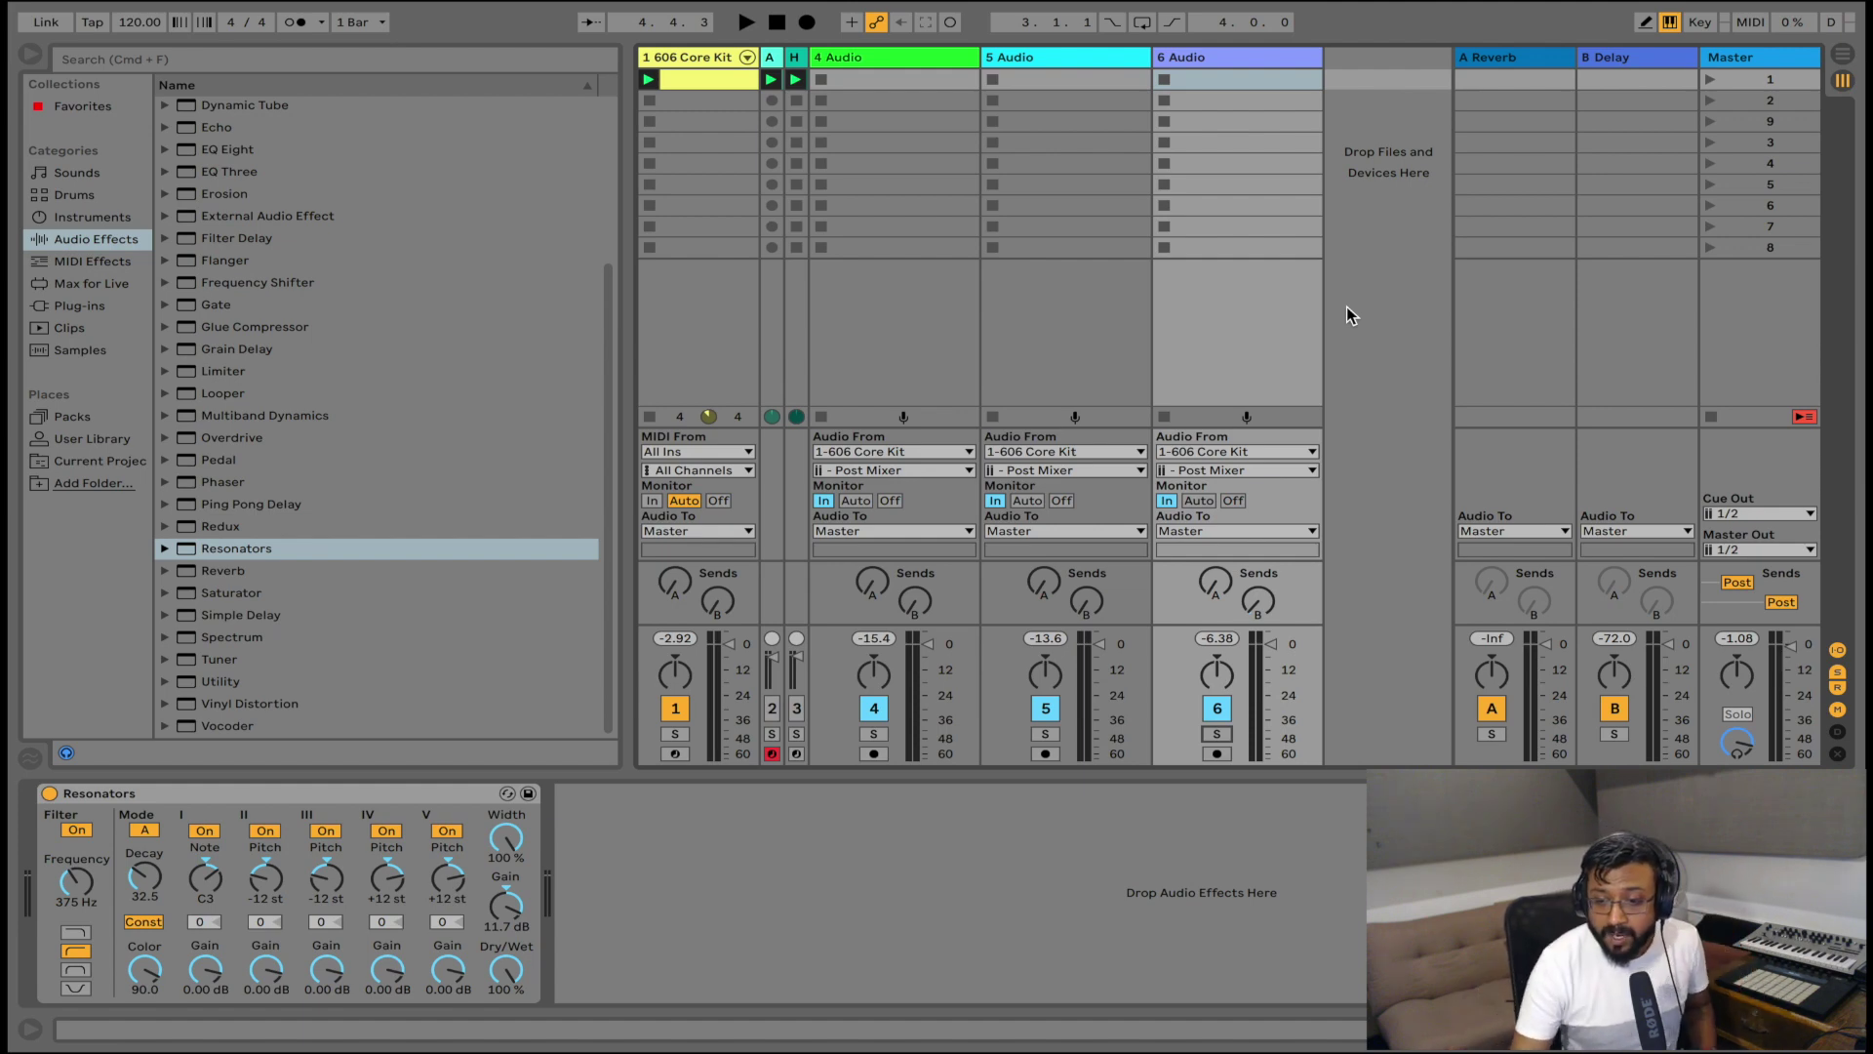
click(1233, 57)
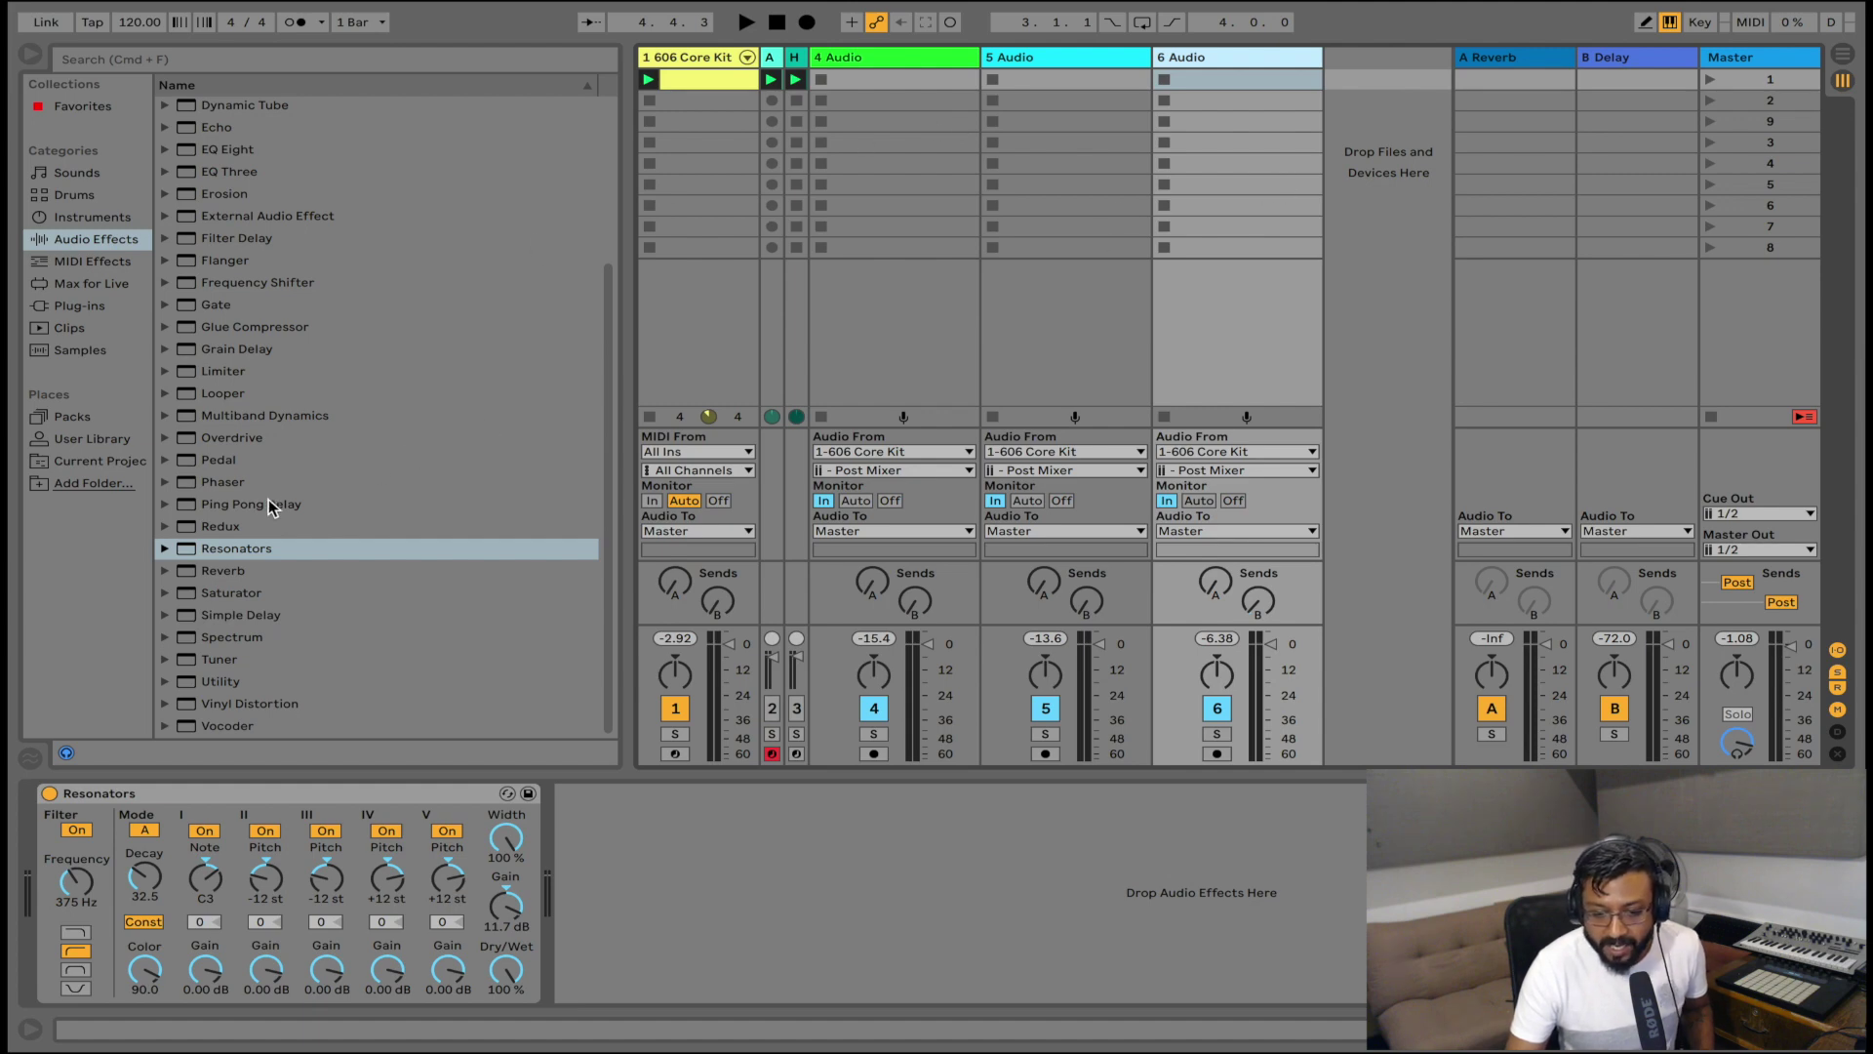
- Add Ping Pong Delay after Resonators on track 6
scroll(267, 500, up, 5)
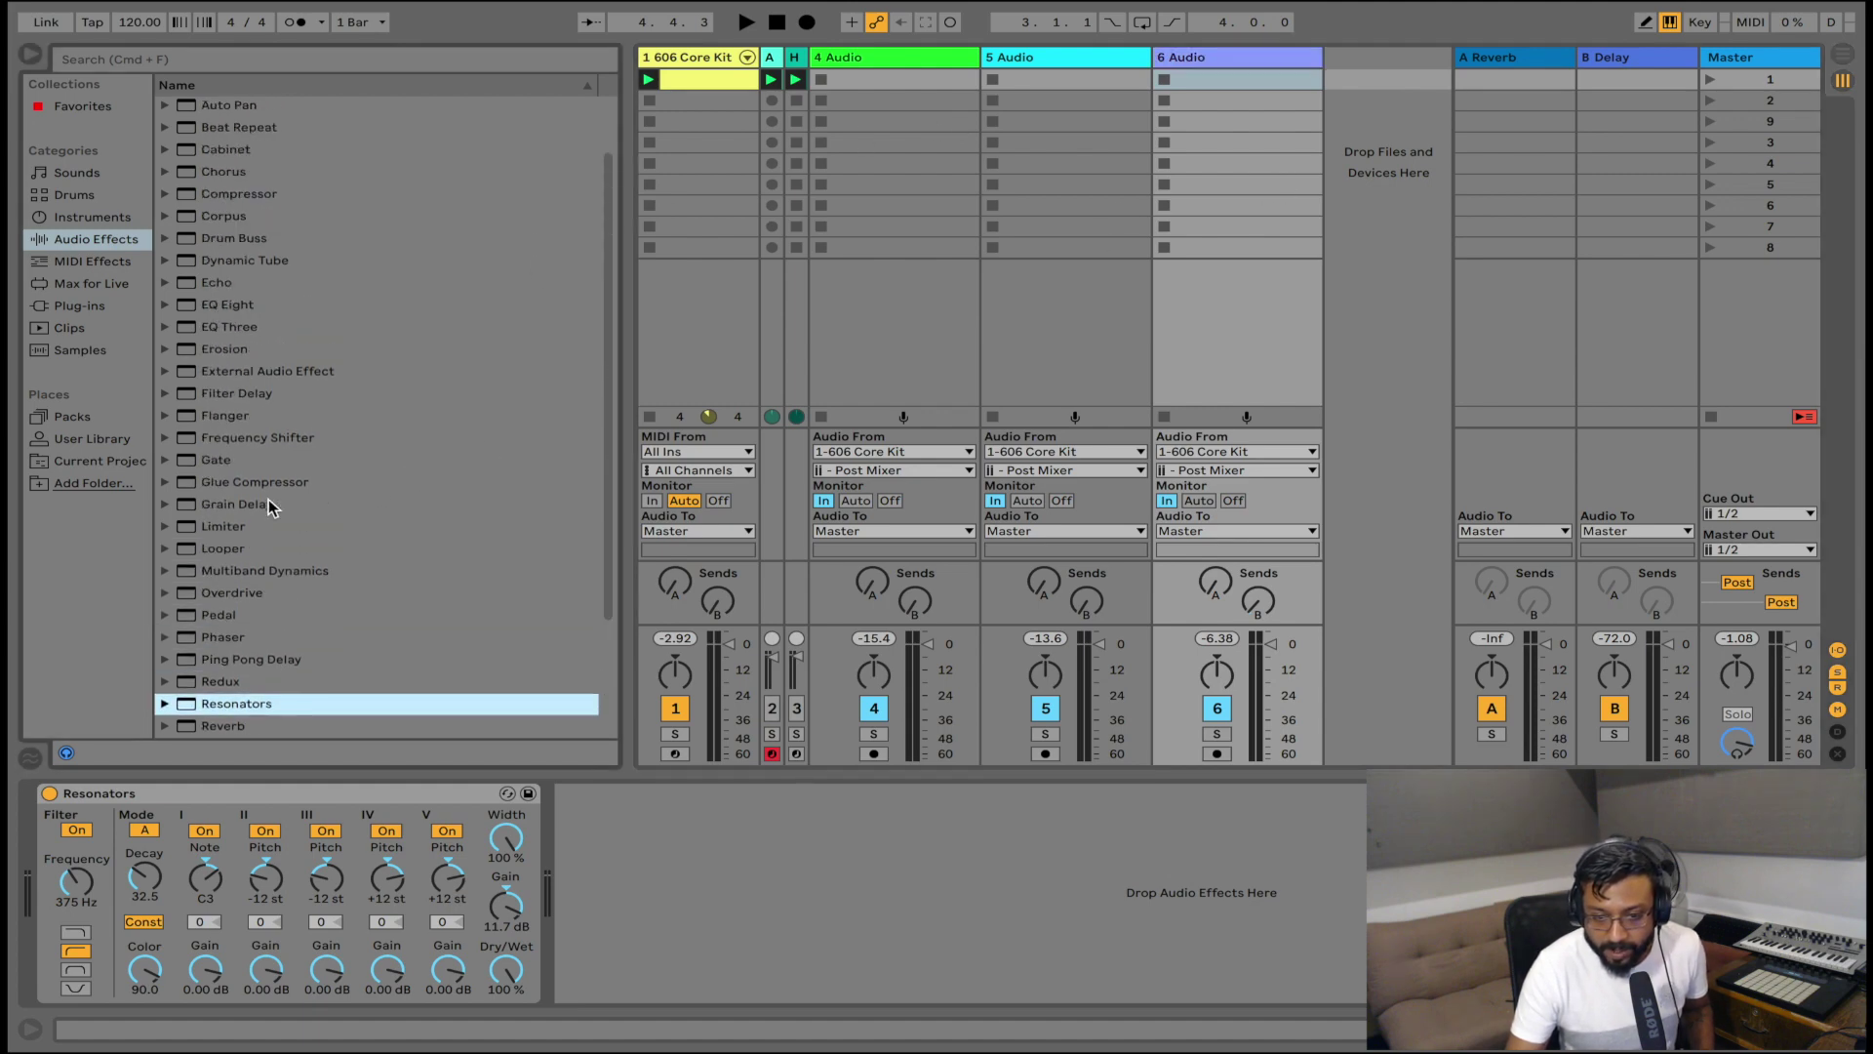
scroll(268, 499, down, 3)
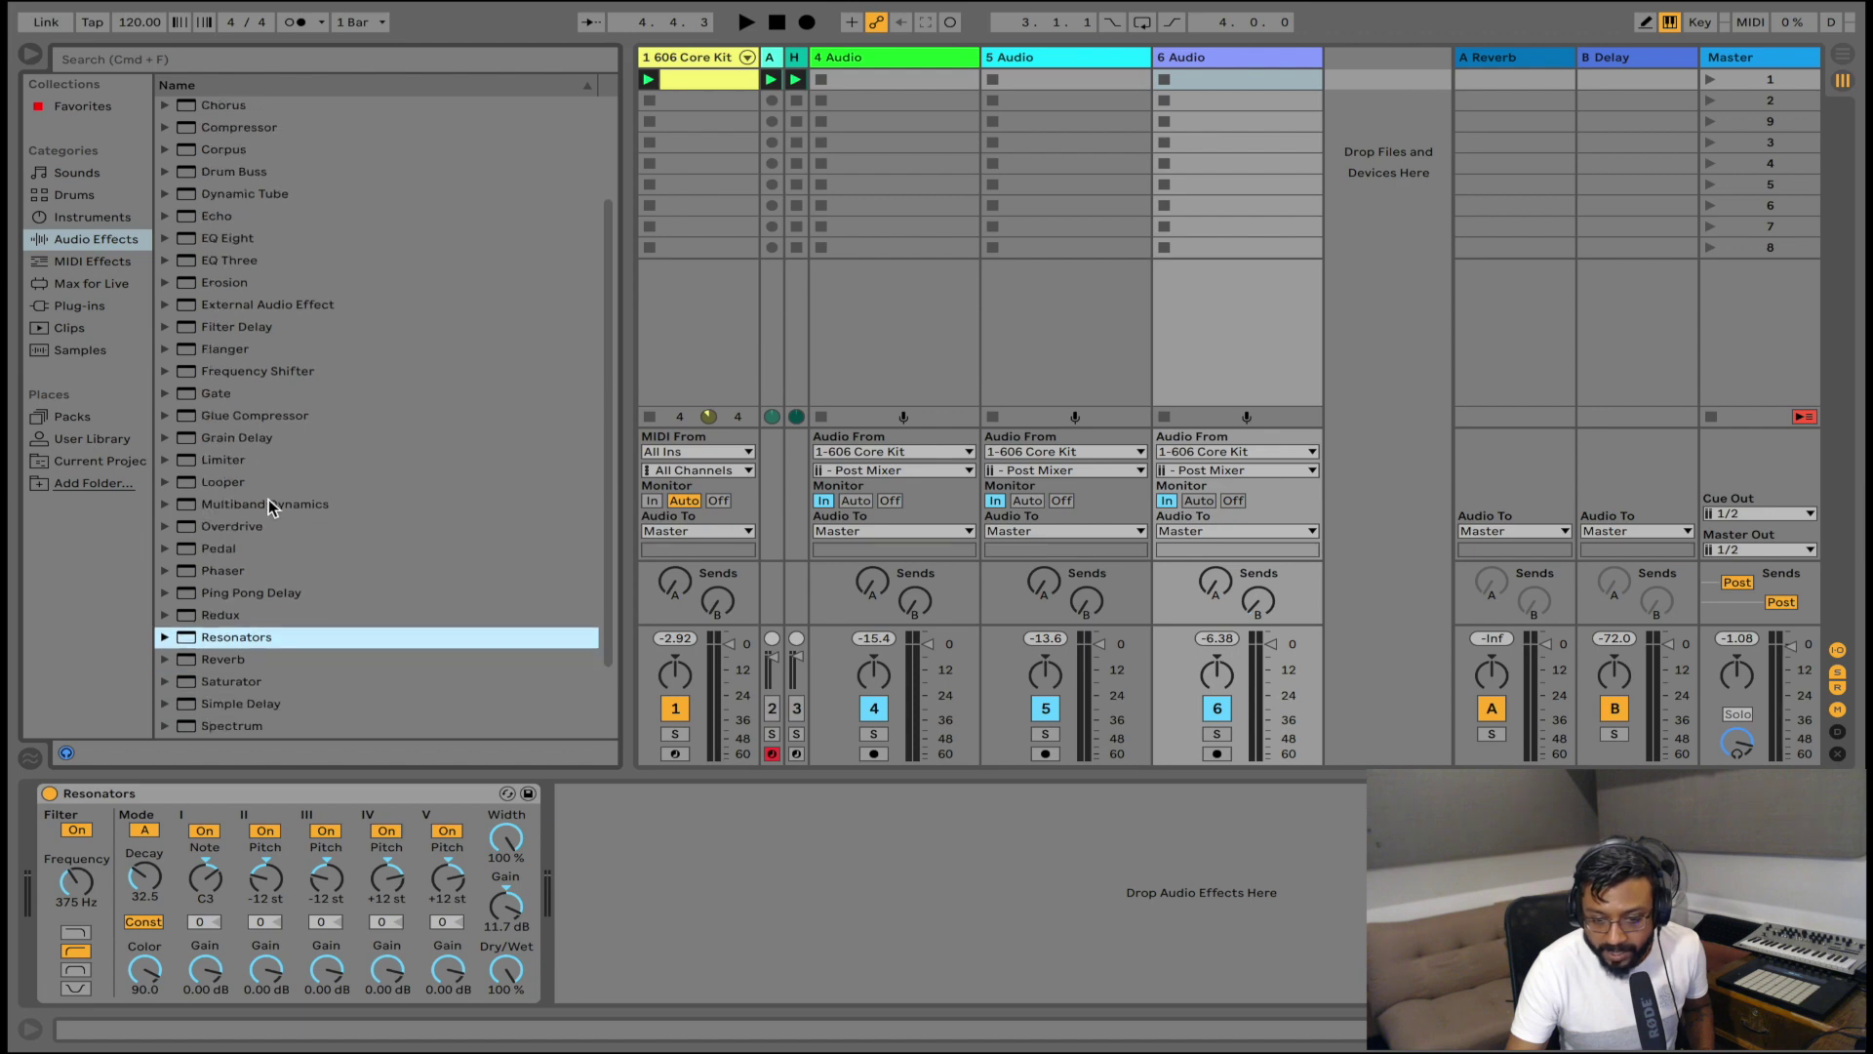
double_click(257, 593)
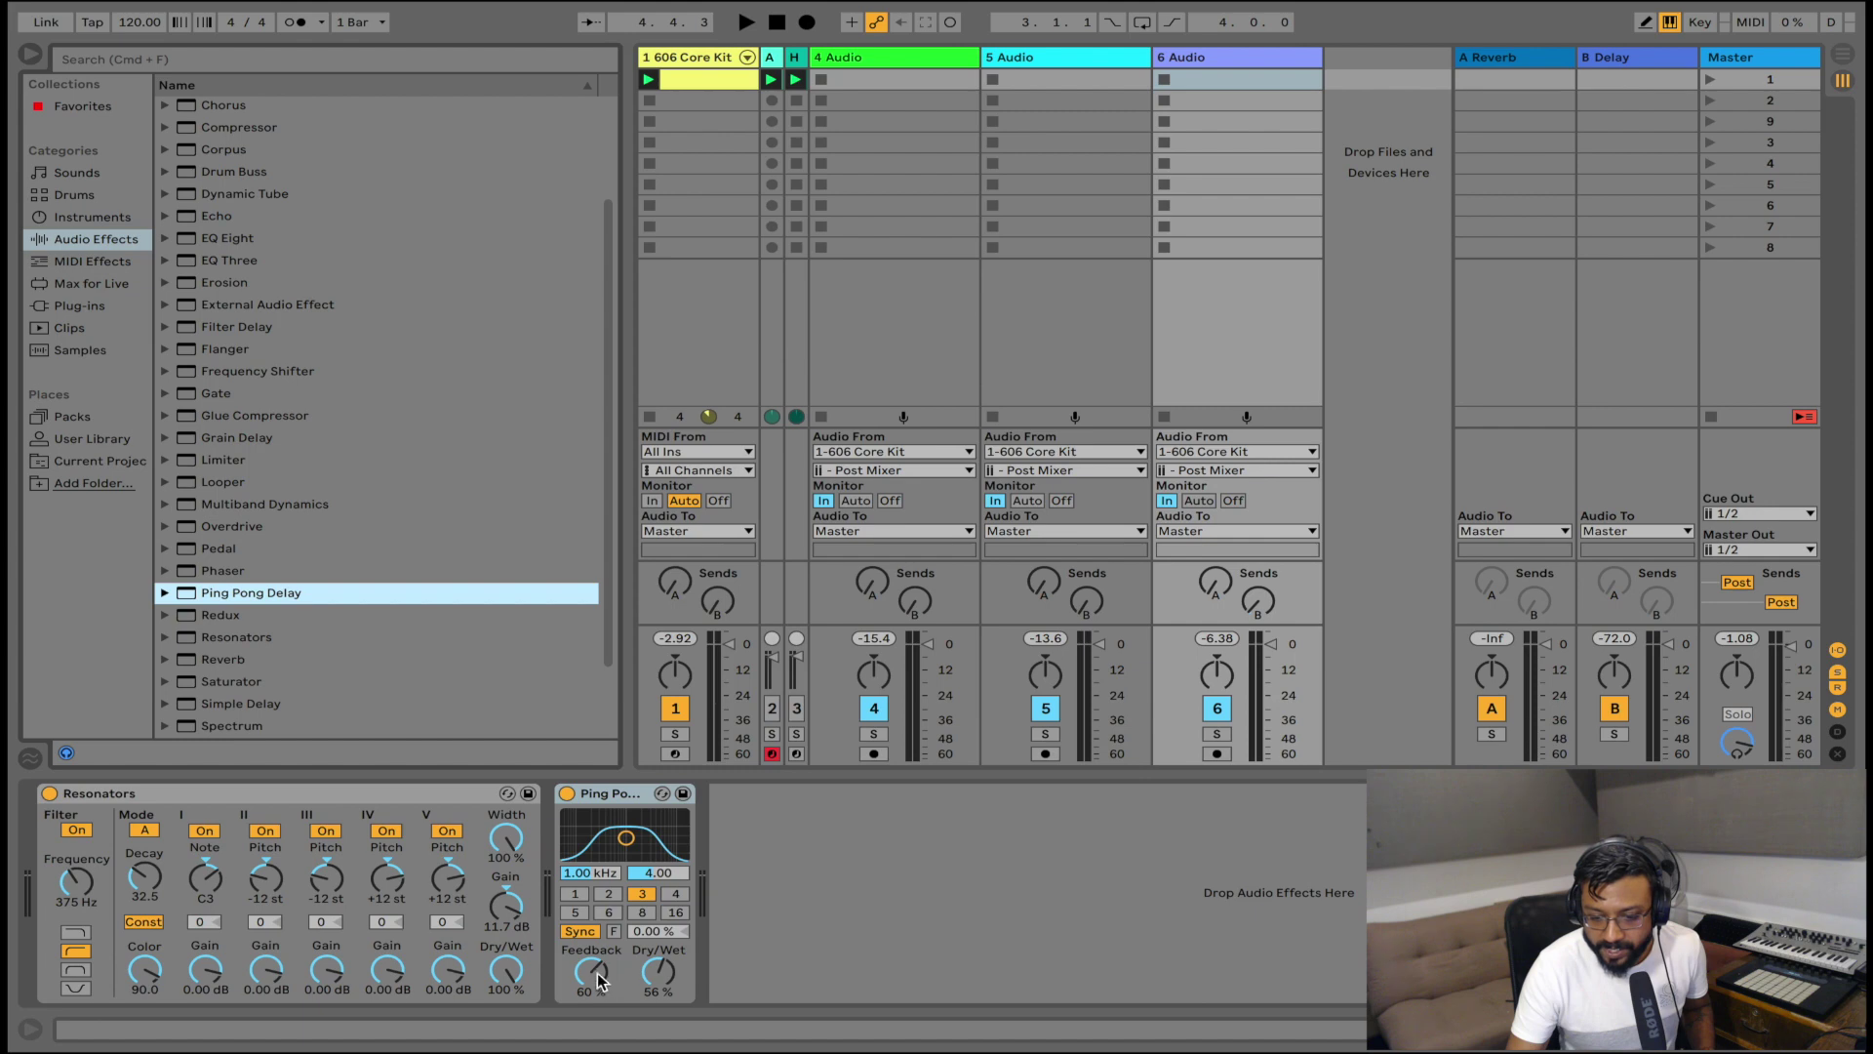
- Set Ping Pong Delay Dry/Wet to 87% and Feedback to 80%, comparing it bypassed
drag(659, 970, 658, 947)
key(space)
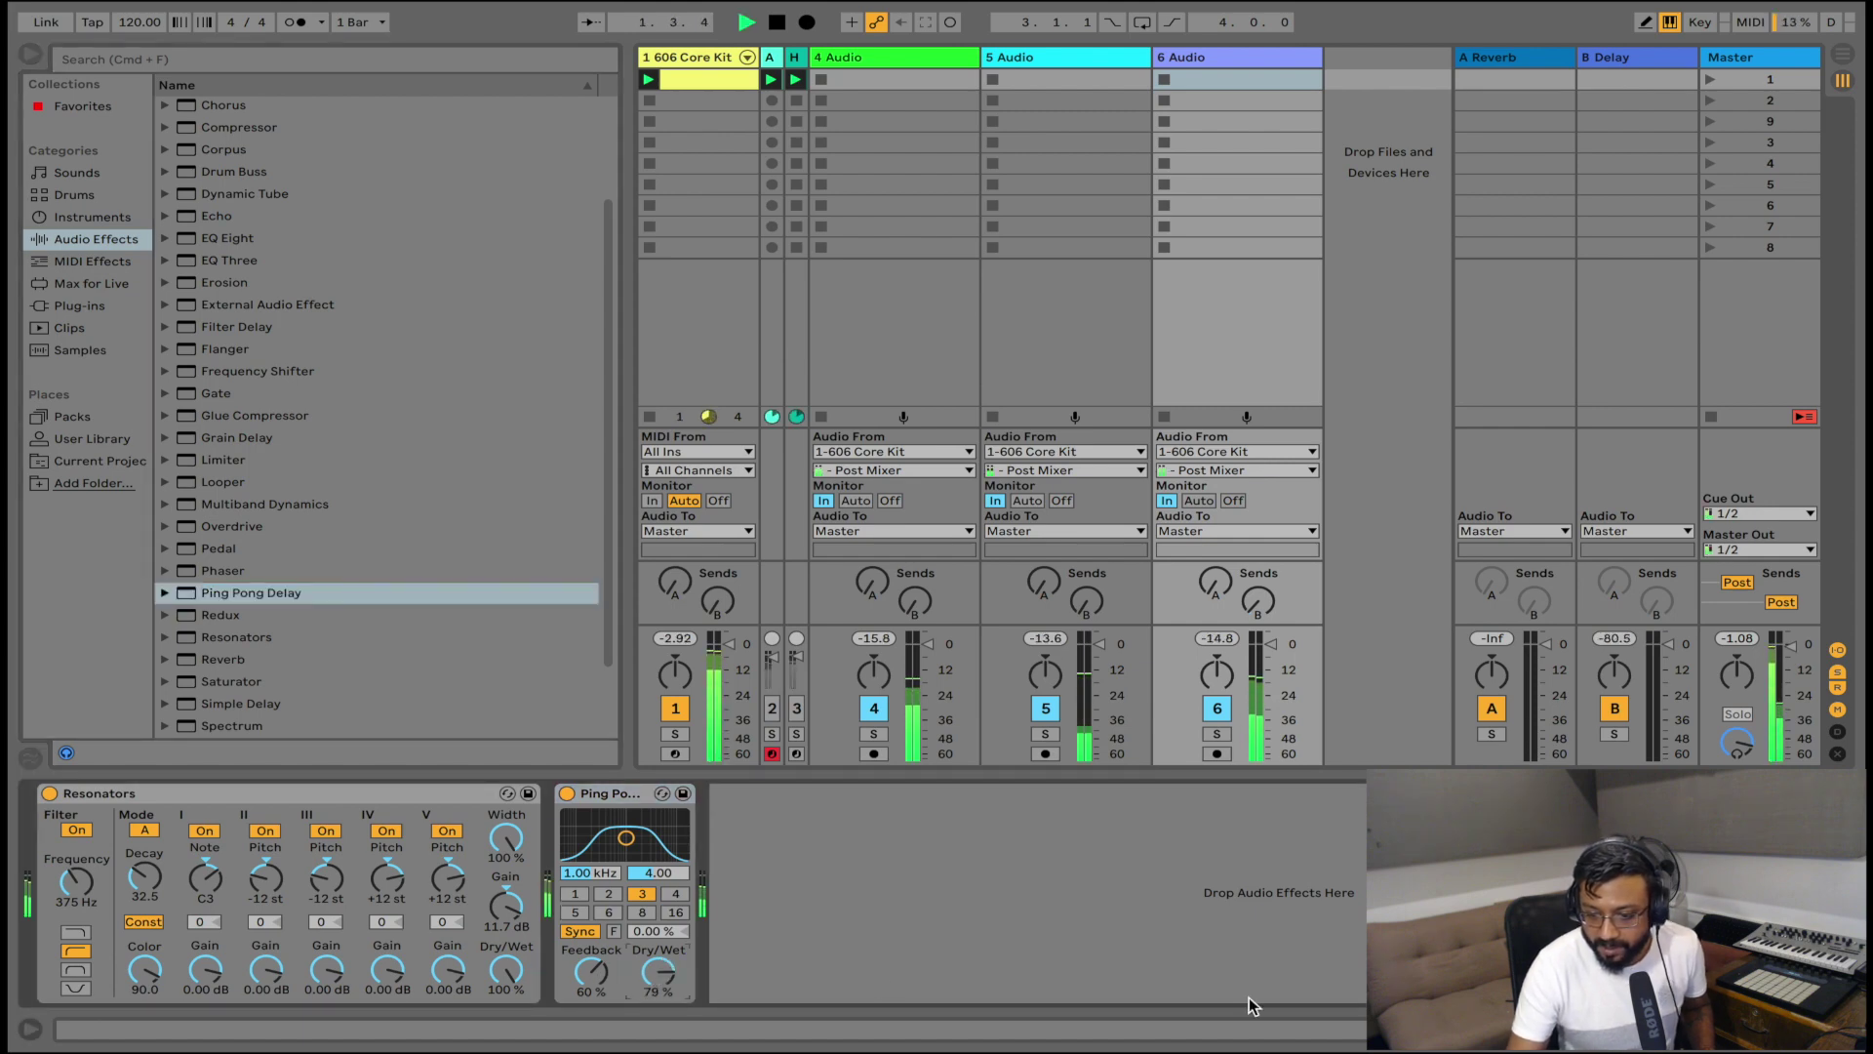
drag(591, 971, 659, 963)
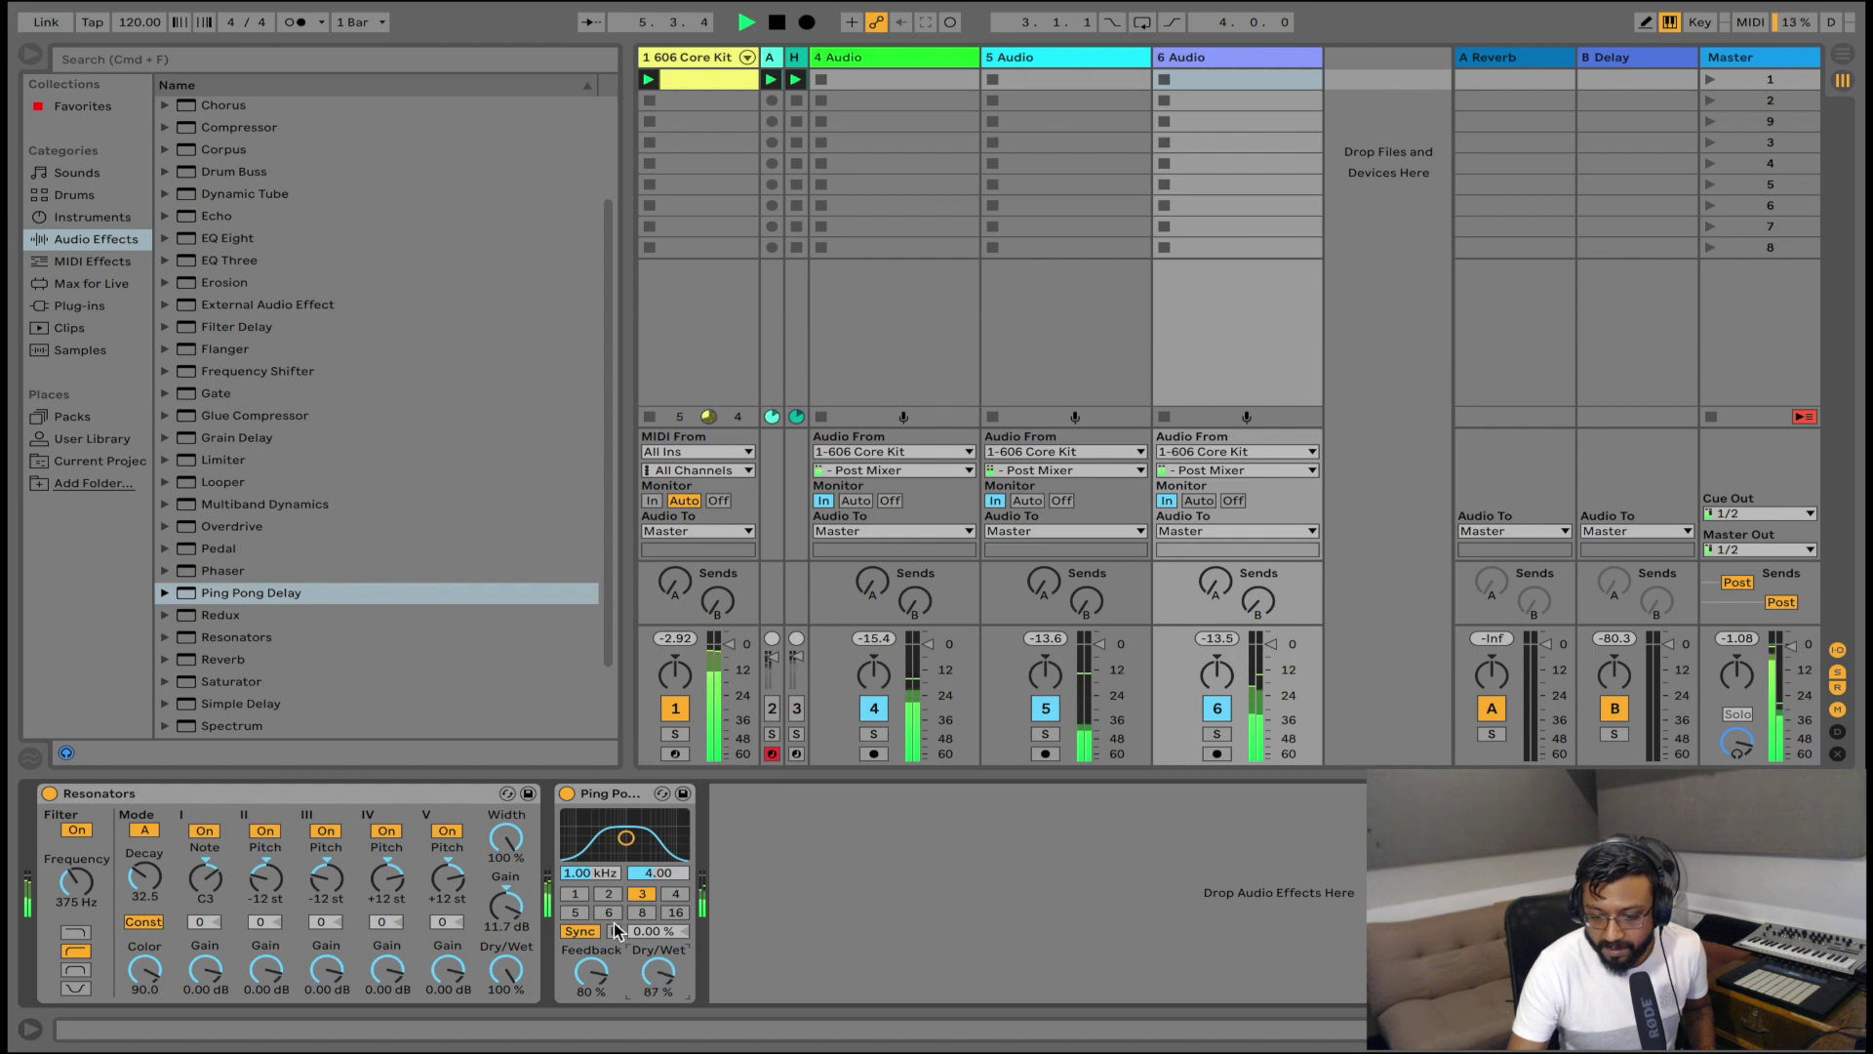
click(567, 795)
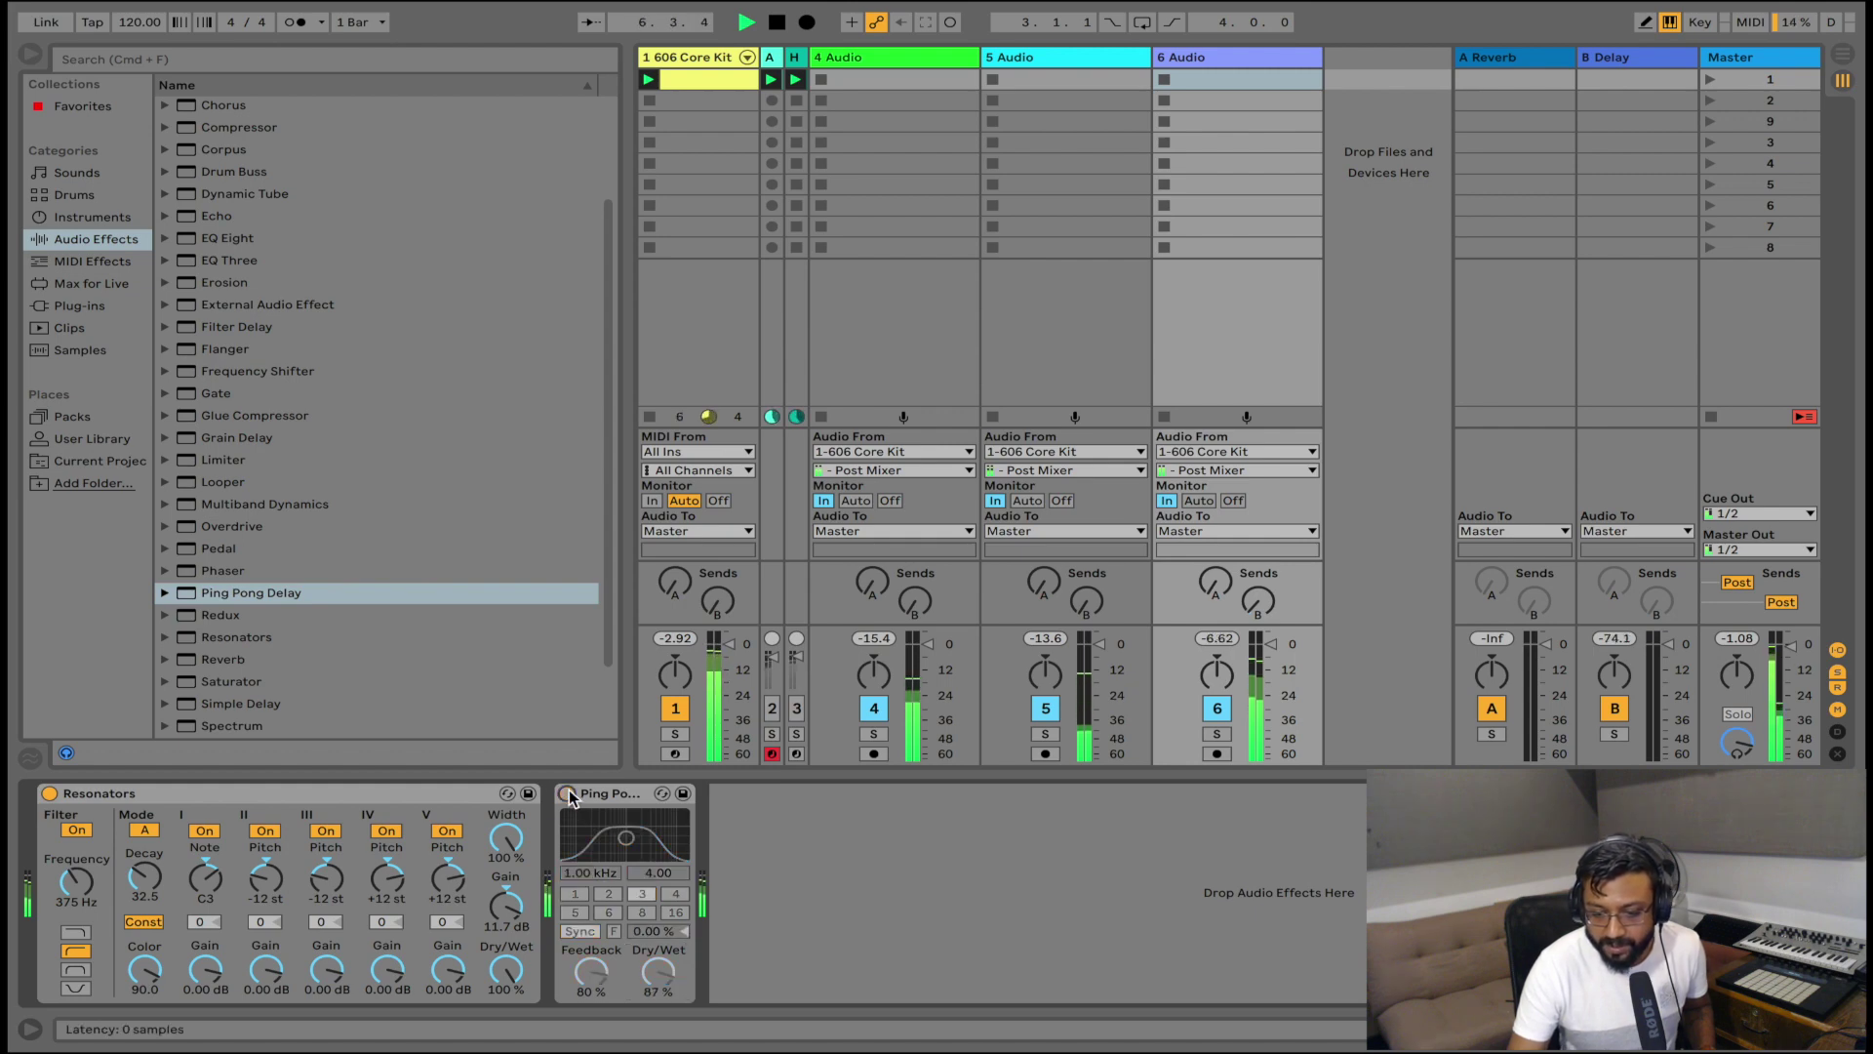
click(567, 794)
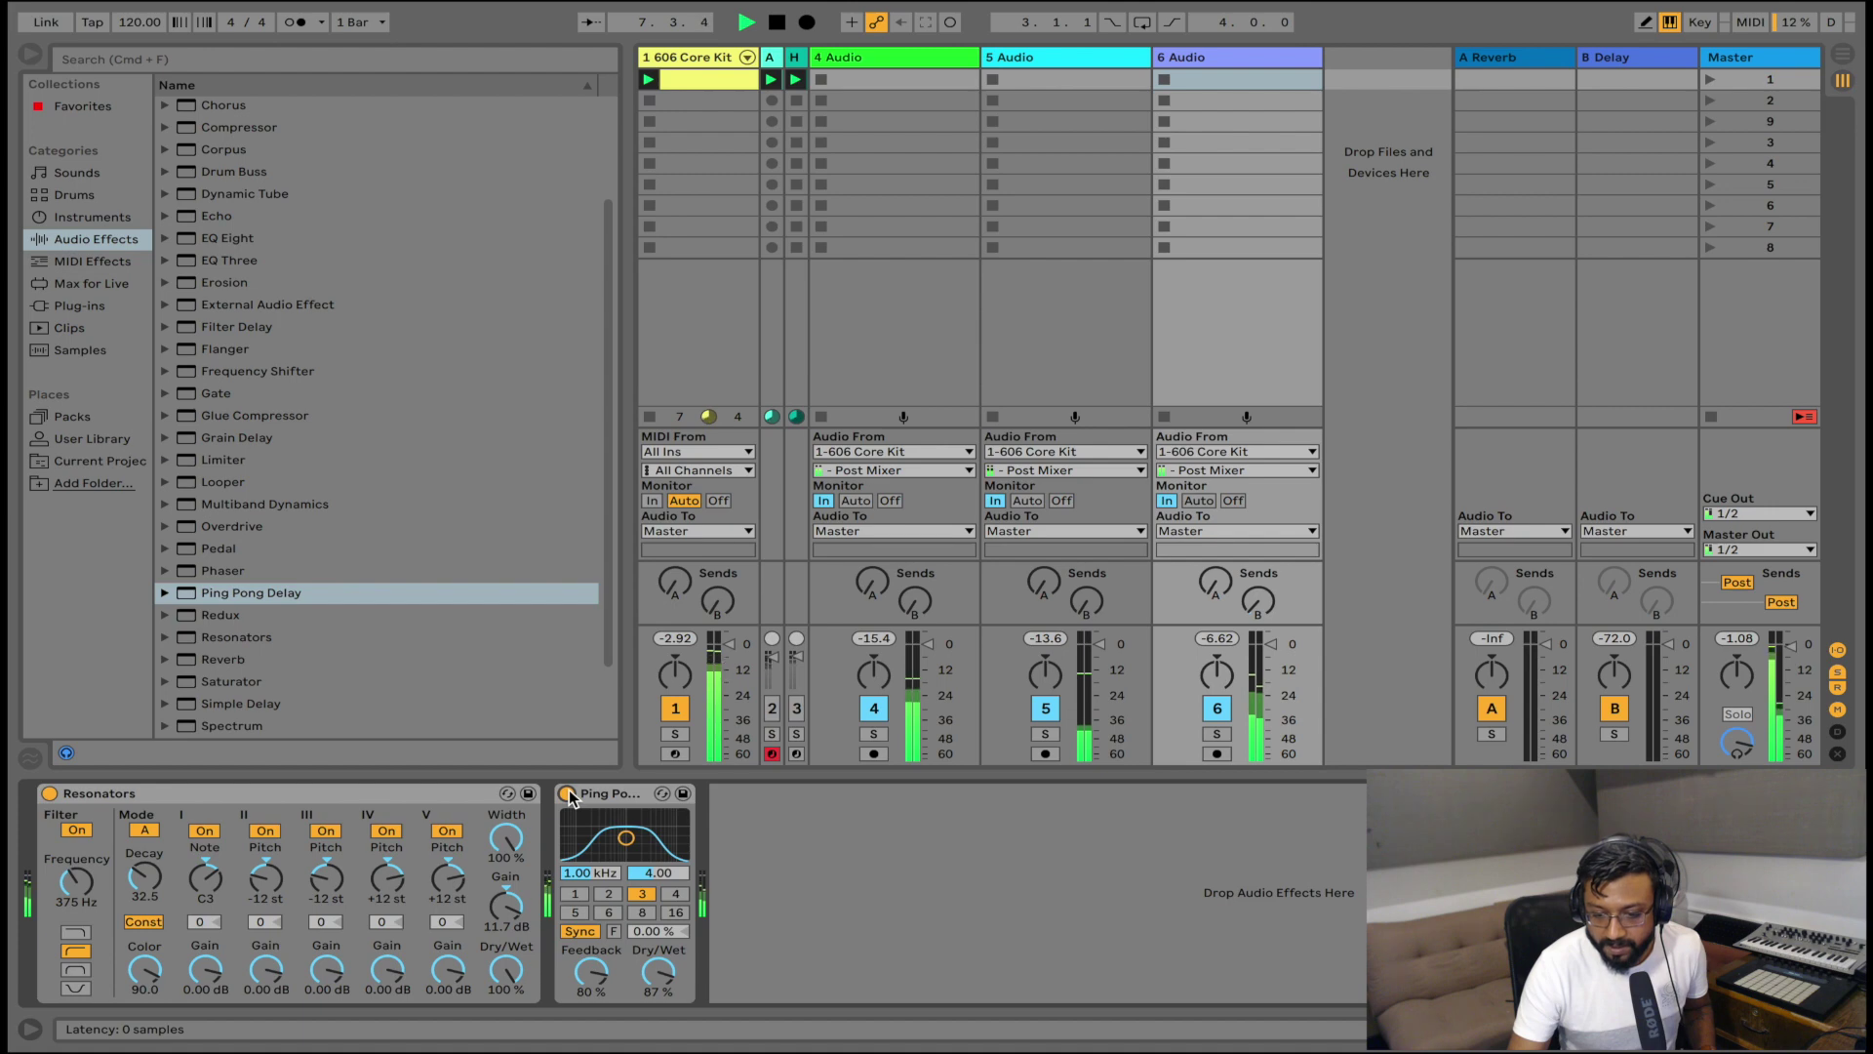